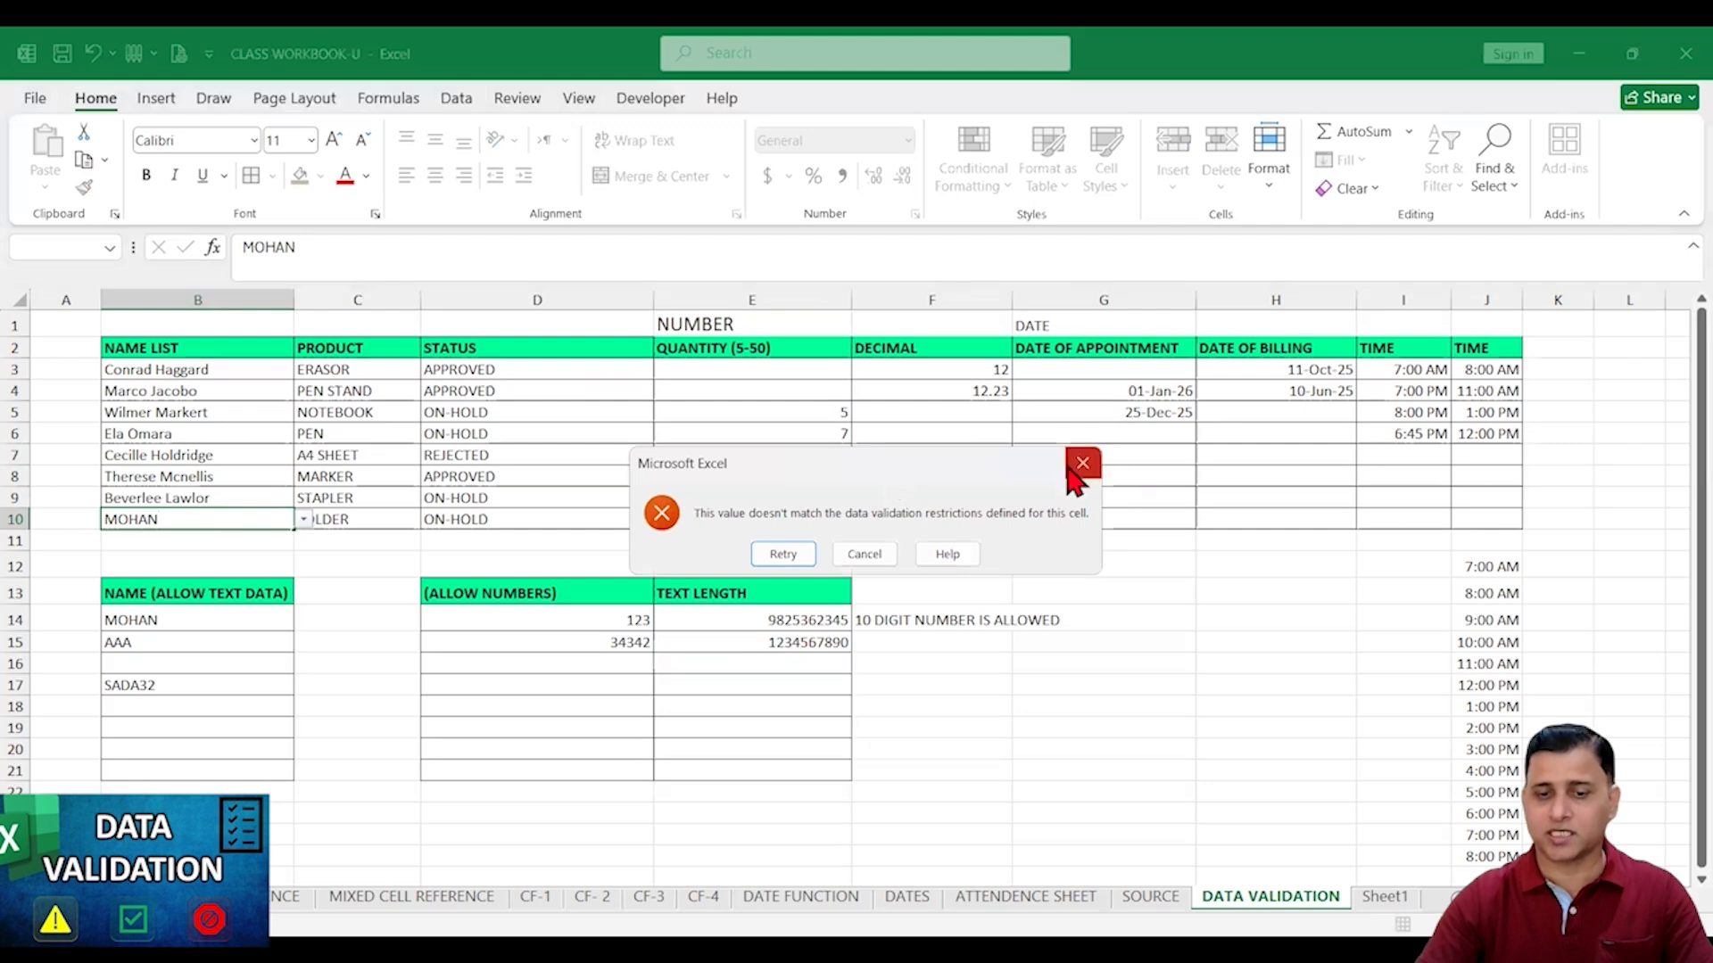
# Dismiss the open validation alert, try to enter 89 in quantity cell E3, and cancel the entry
pyautogui.click(1082, 463)
pyautogui.click(815, 373)
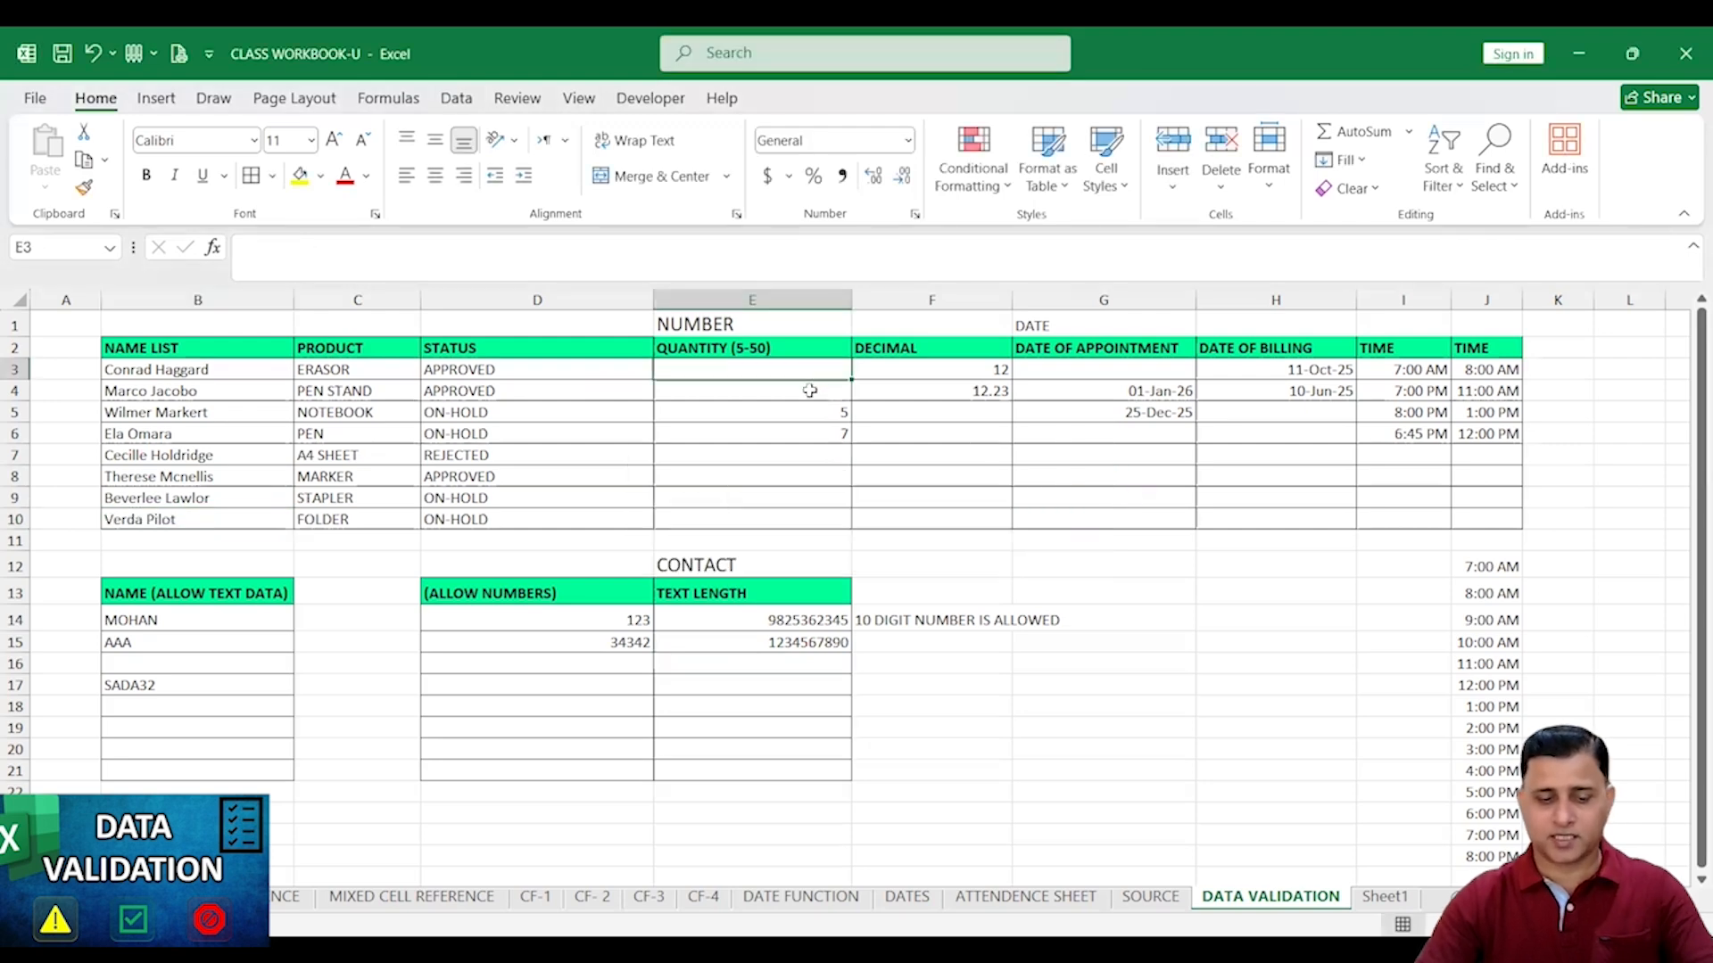
pyautogui.write('89')
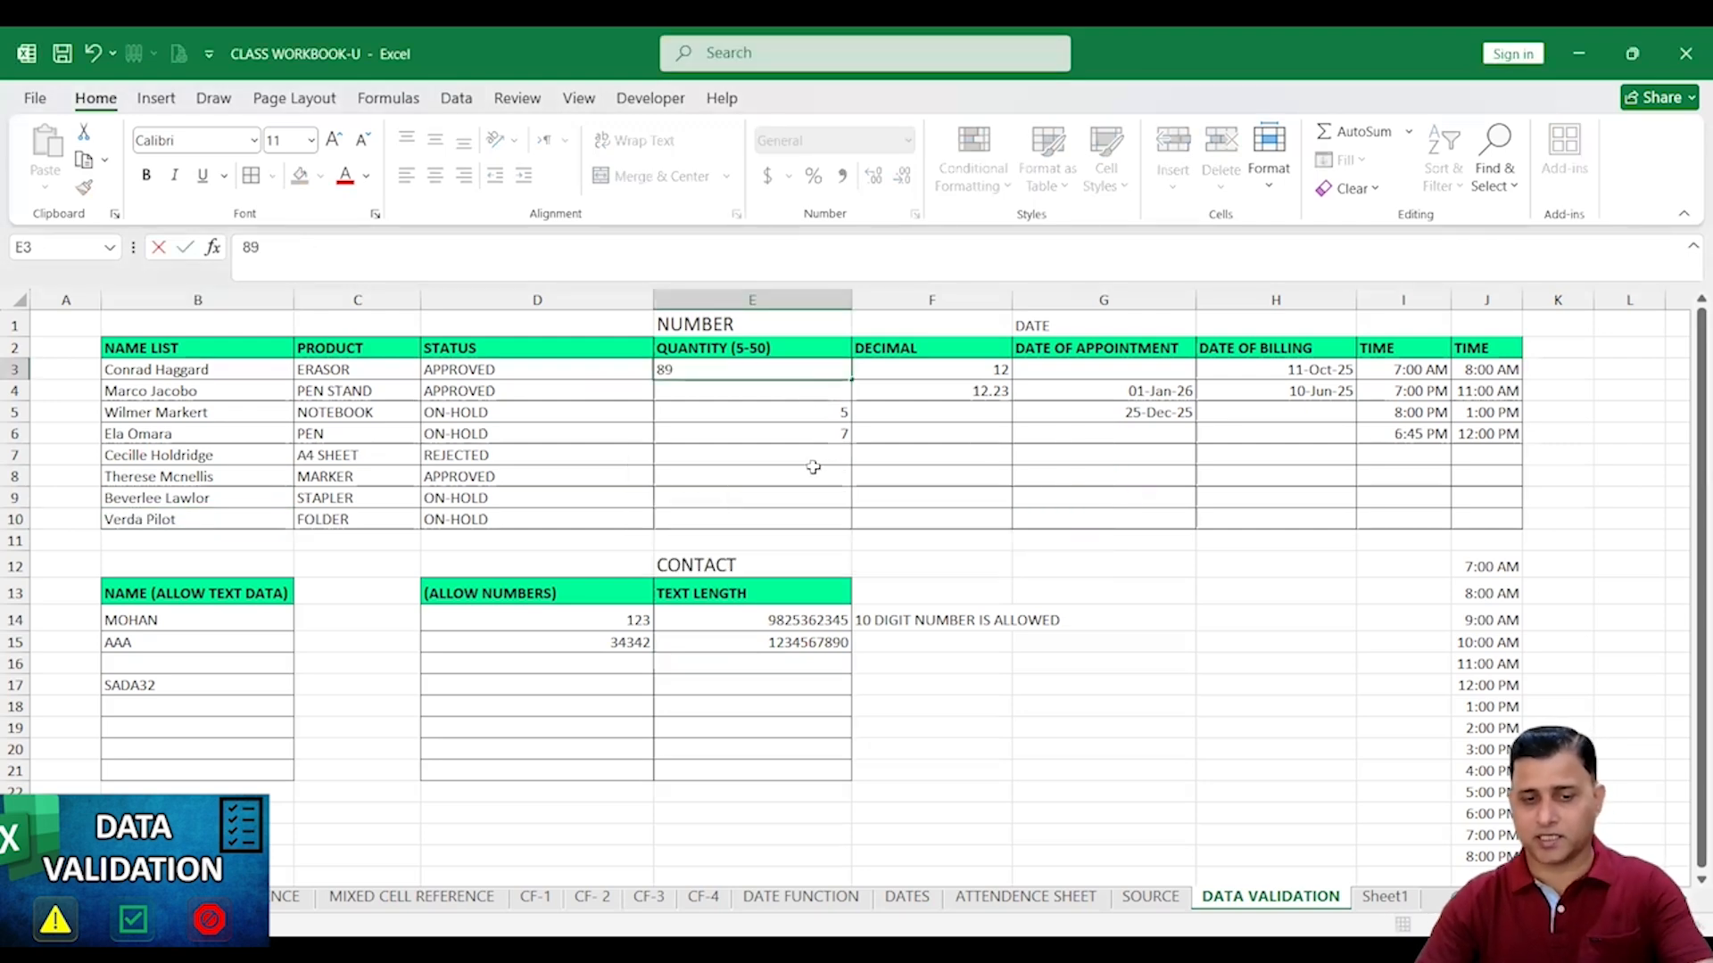
pyautogui.press('Return')
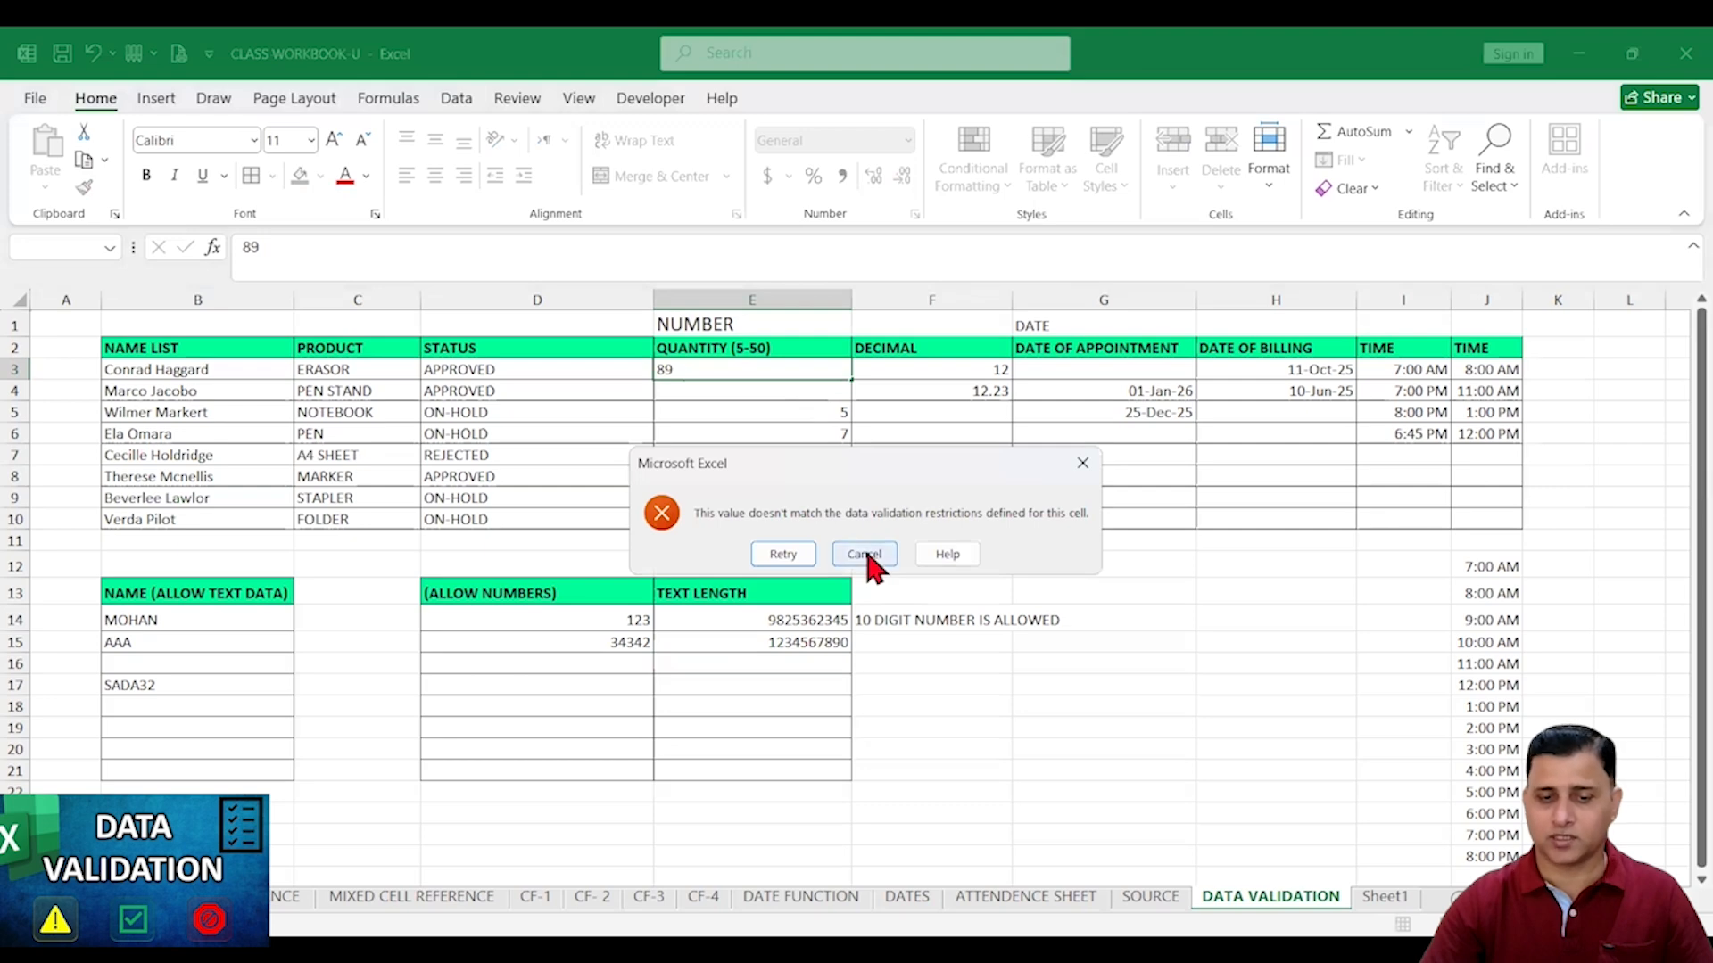
pyautogui.click(865, 554)
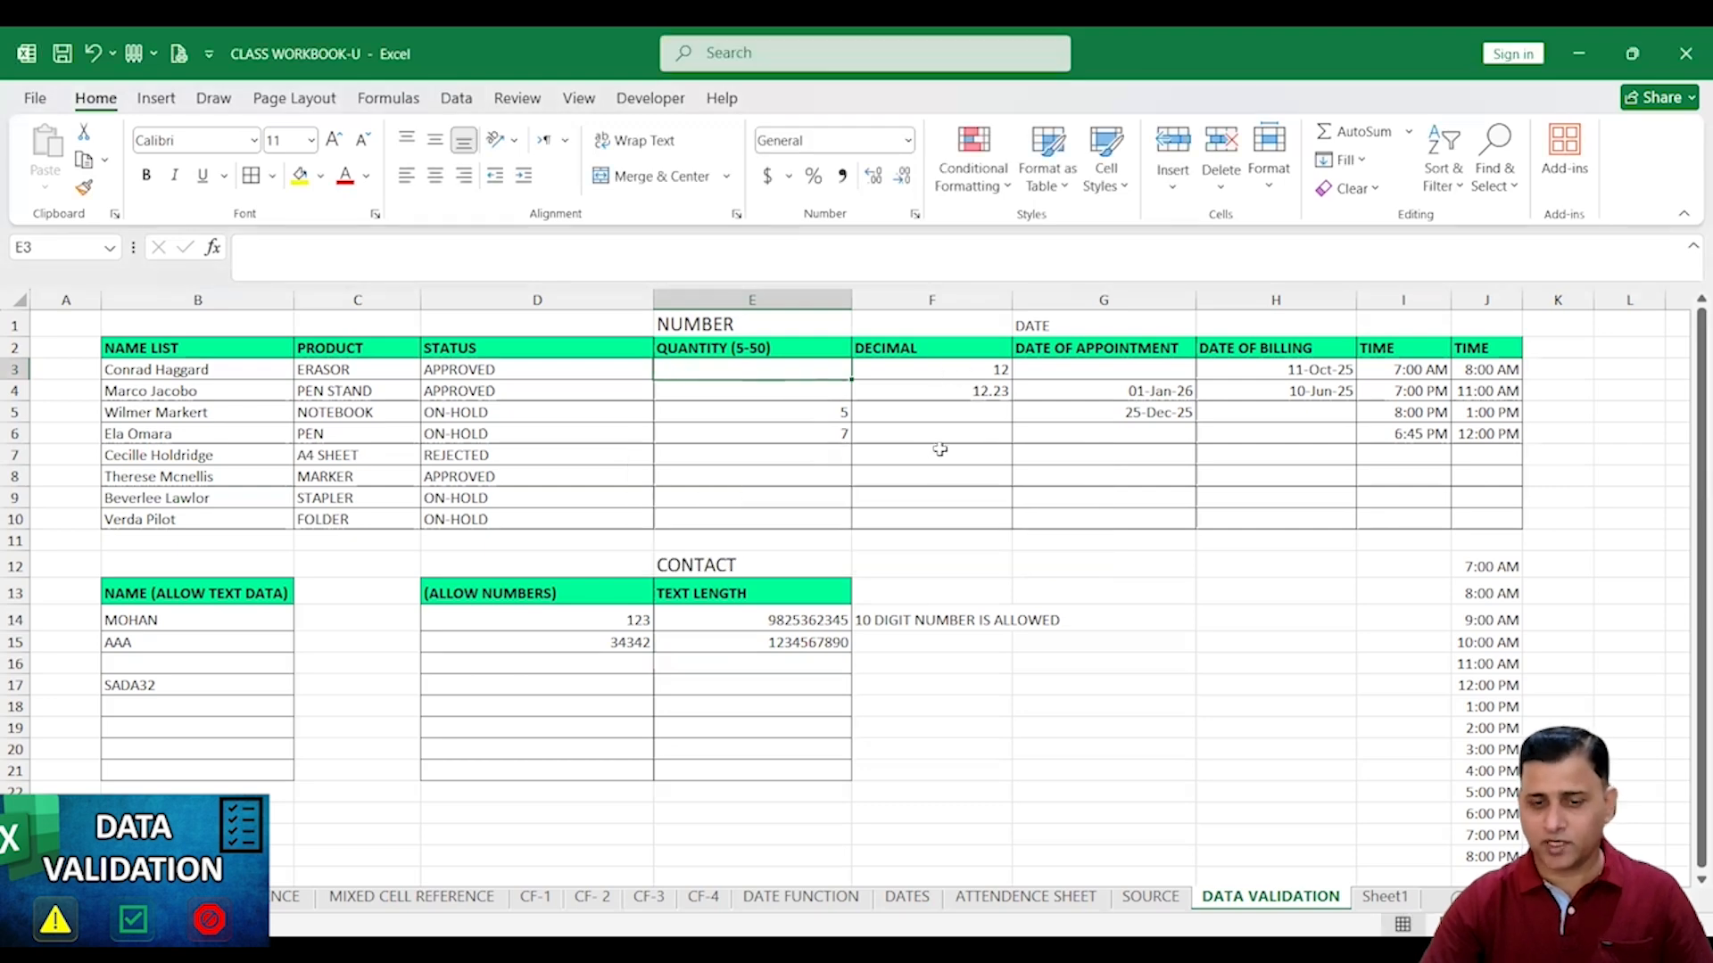
pyautogui.click(1281, 491)
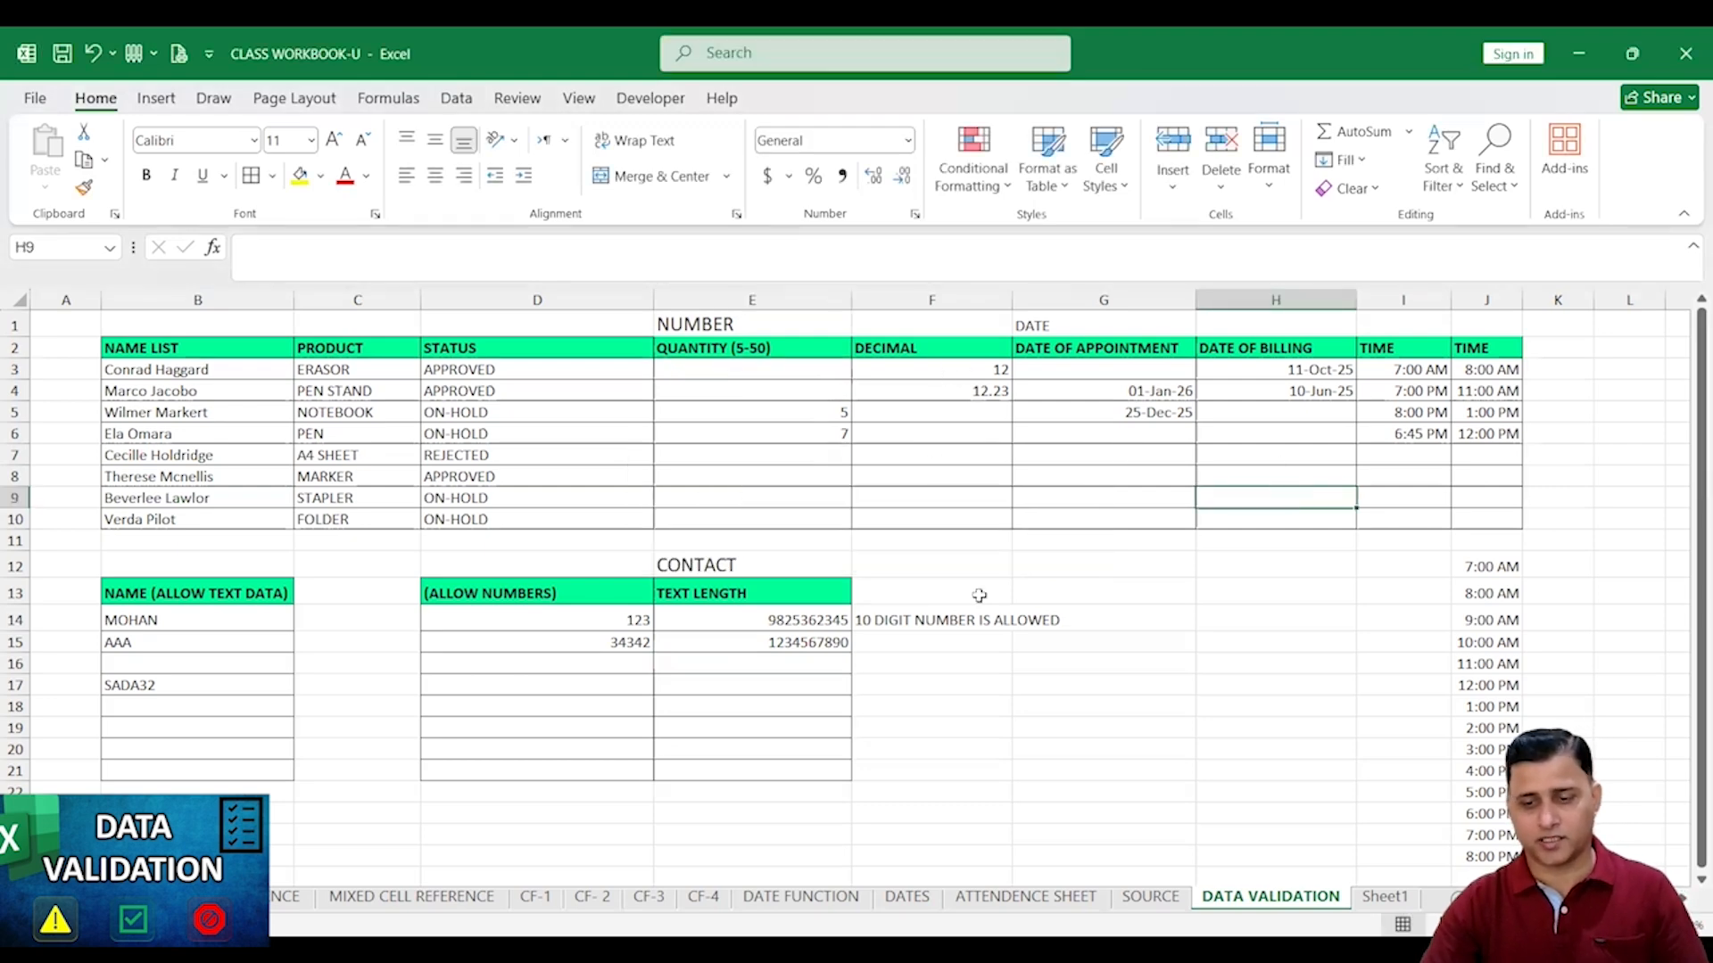
# Try to enter the text SA in numbers-only cell D17 and dismiss the validation alert
pyautogui.click(597, 682)
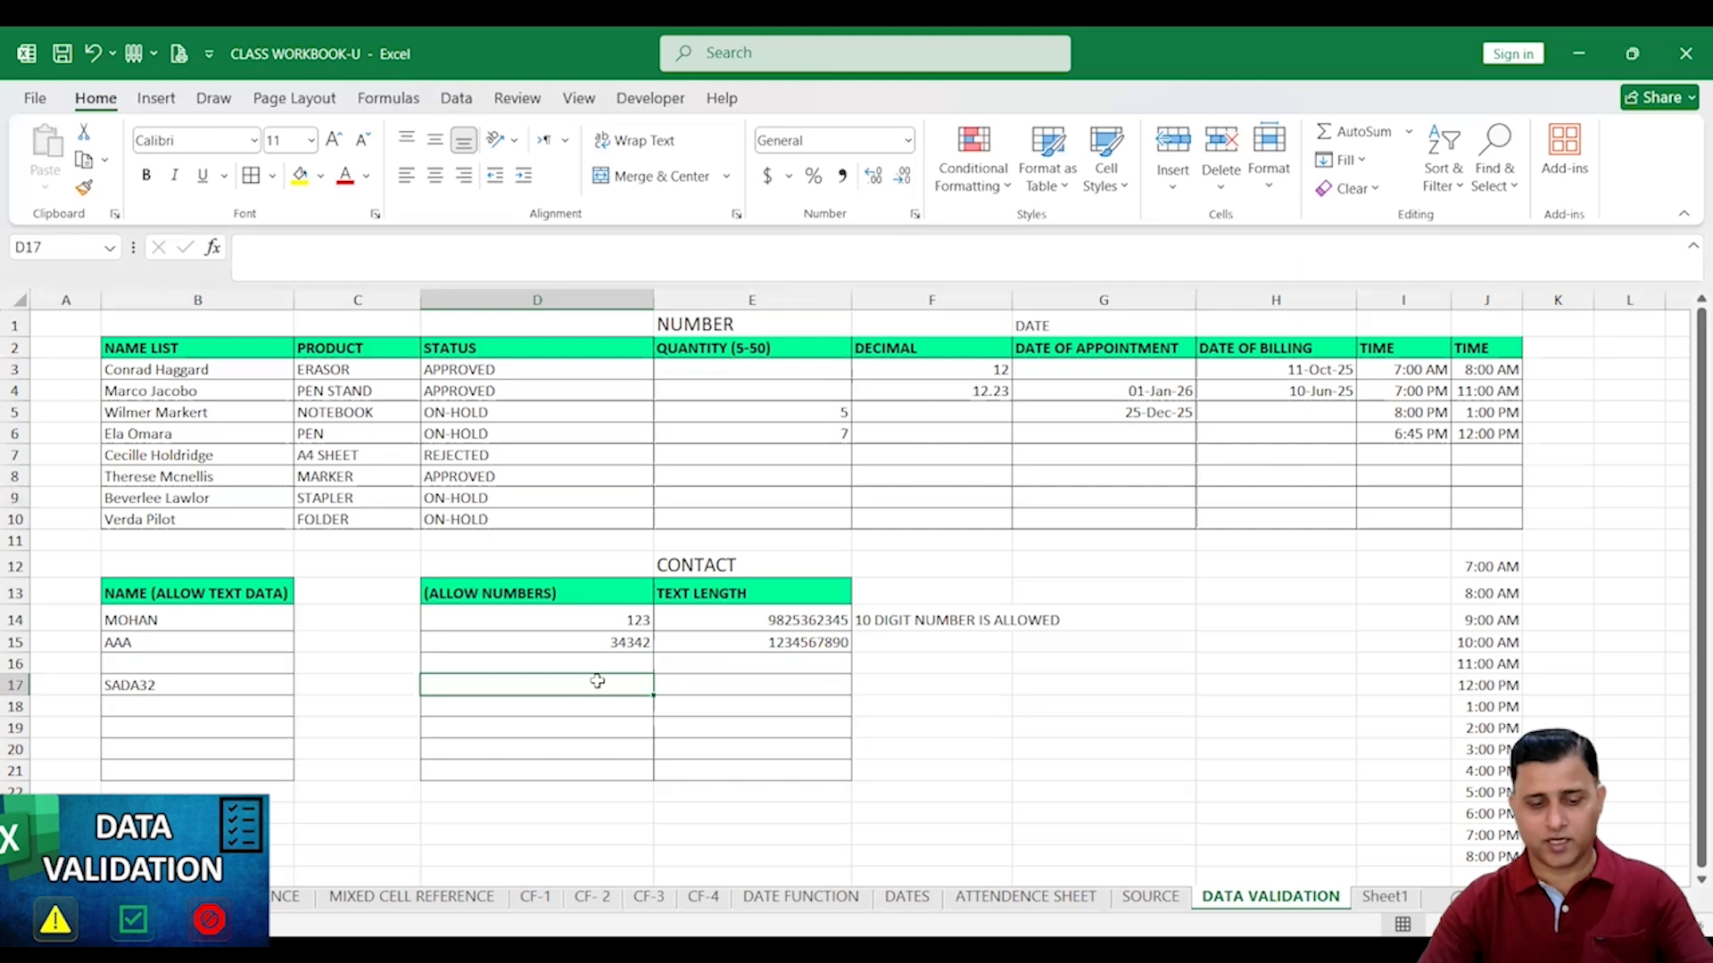
pyautogui.write('SA')
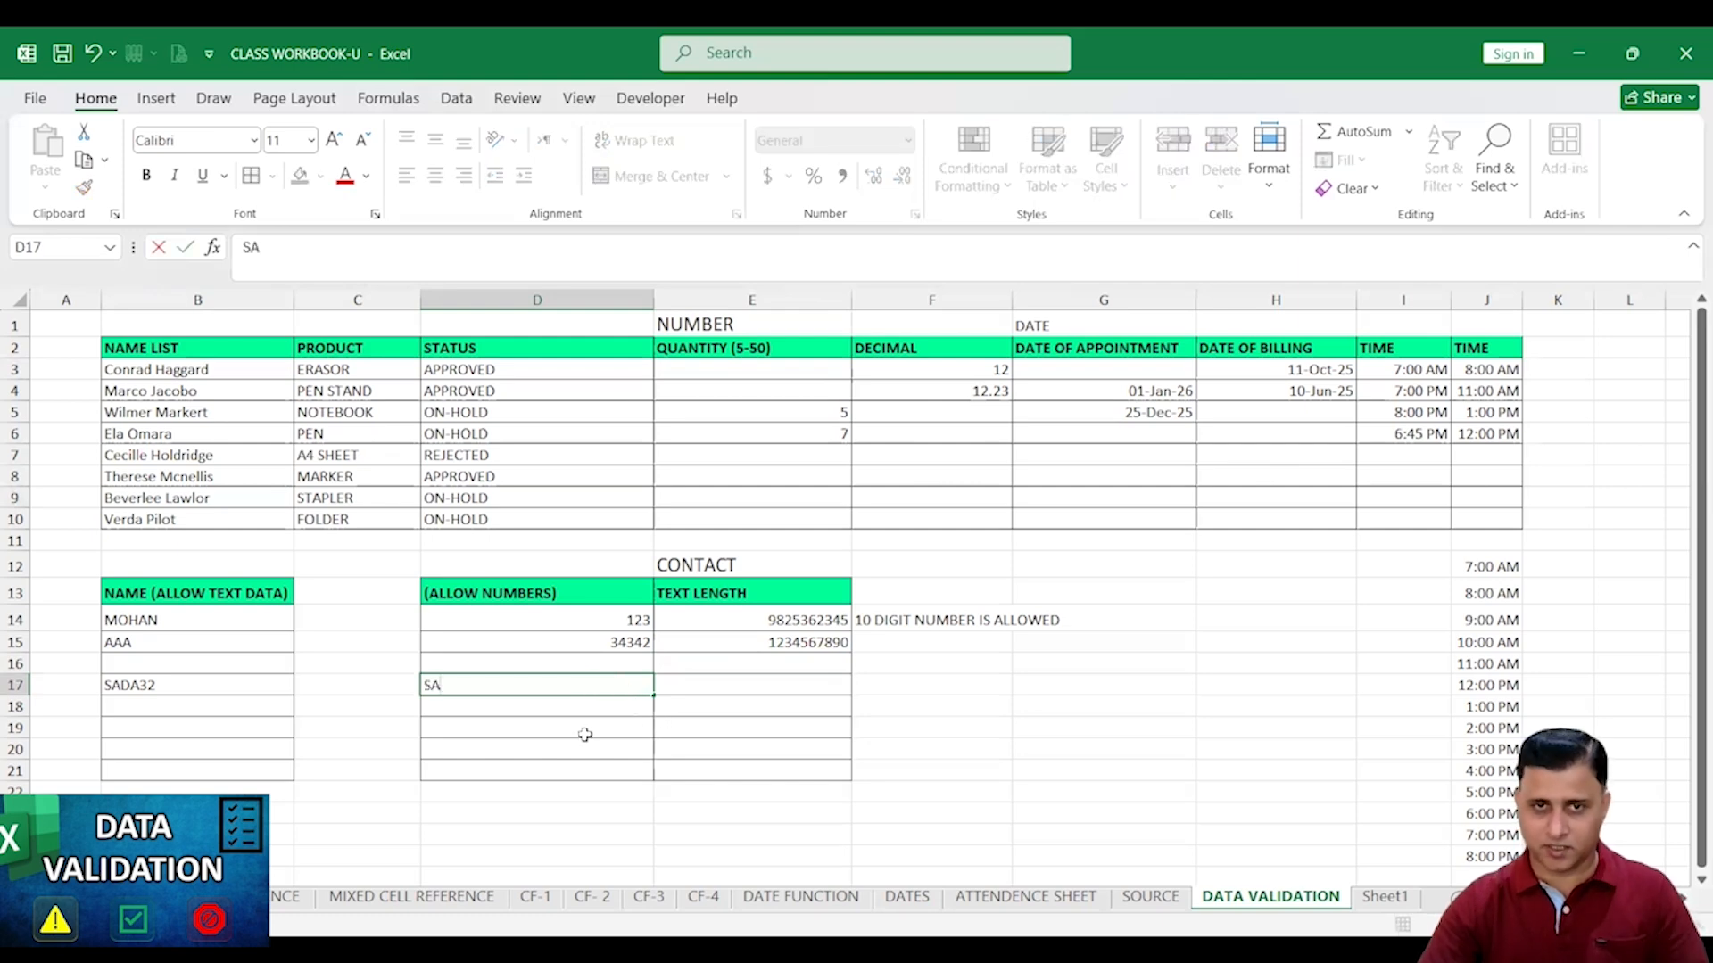
pyautogui.press('Return')
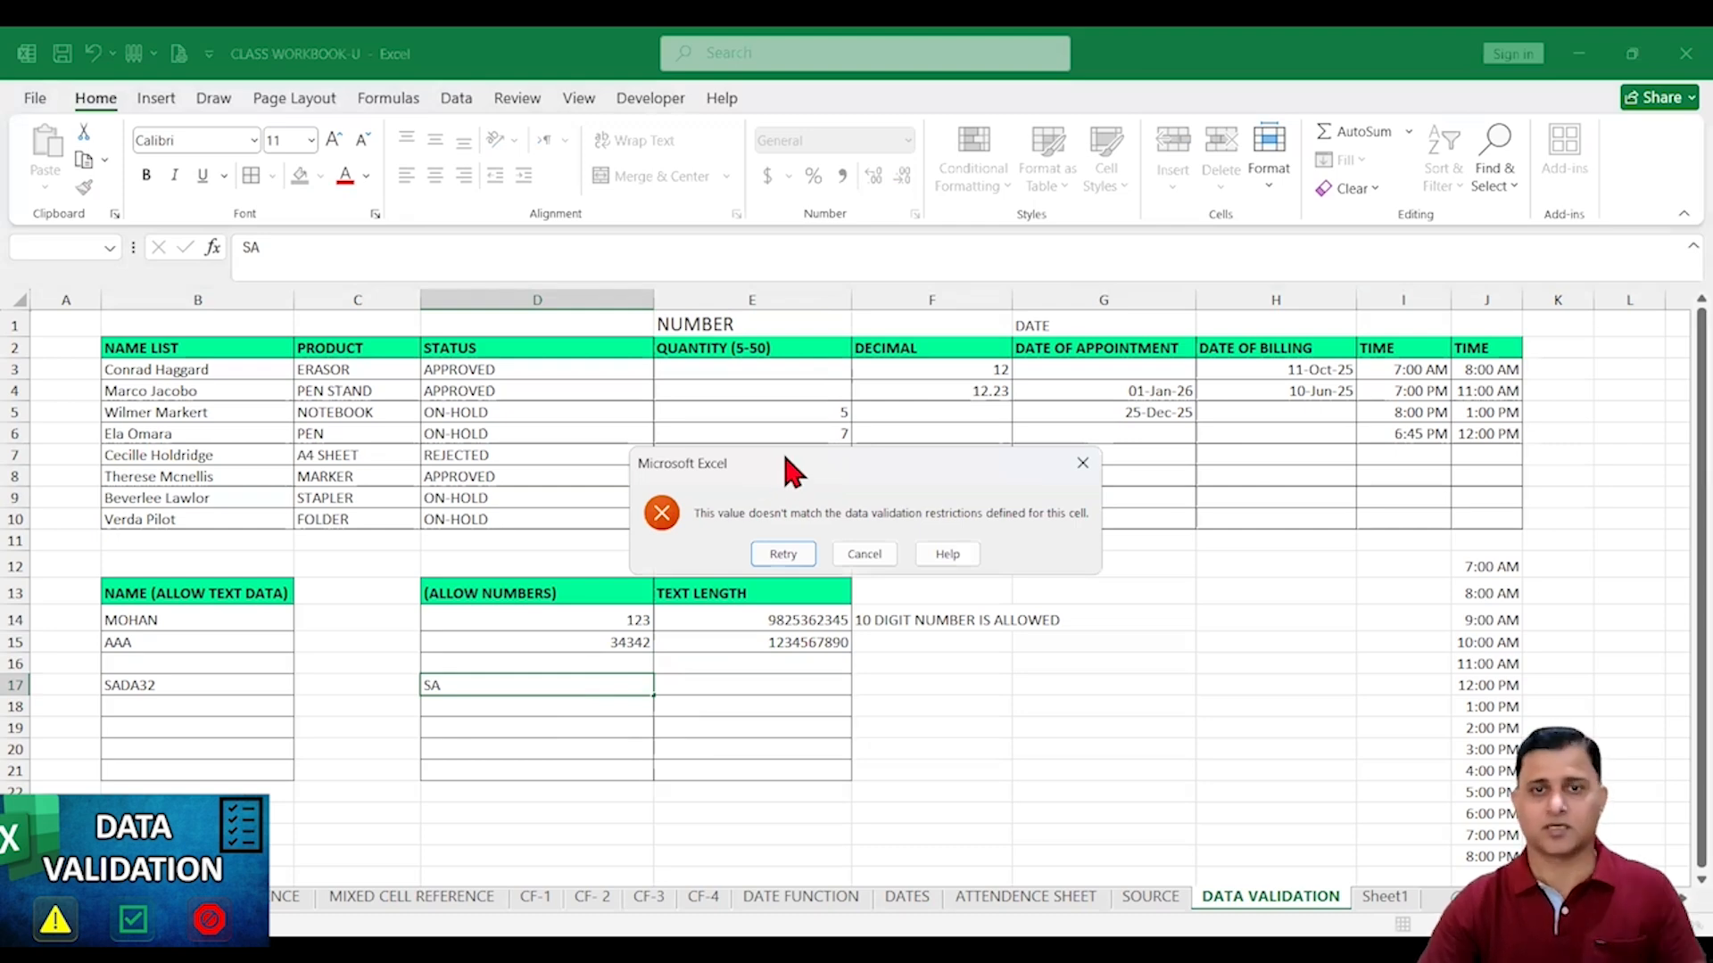
pyautogui.moveTo(785, 458); pyautogui.dragTo(727, 443)
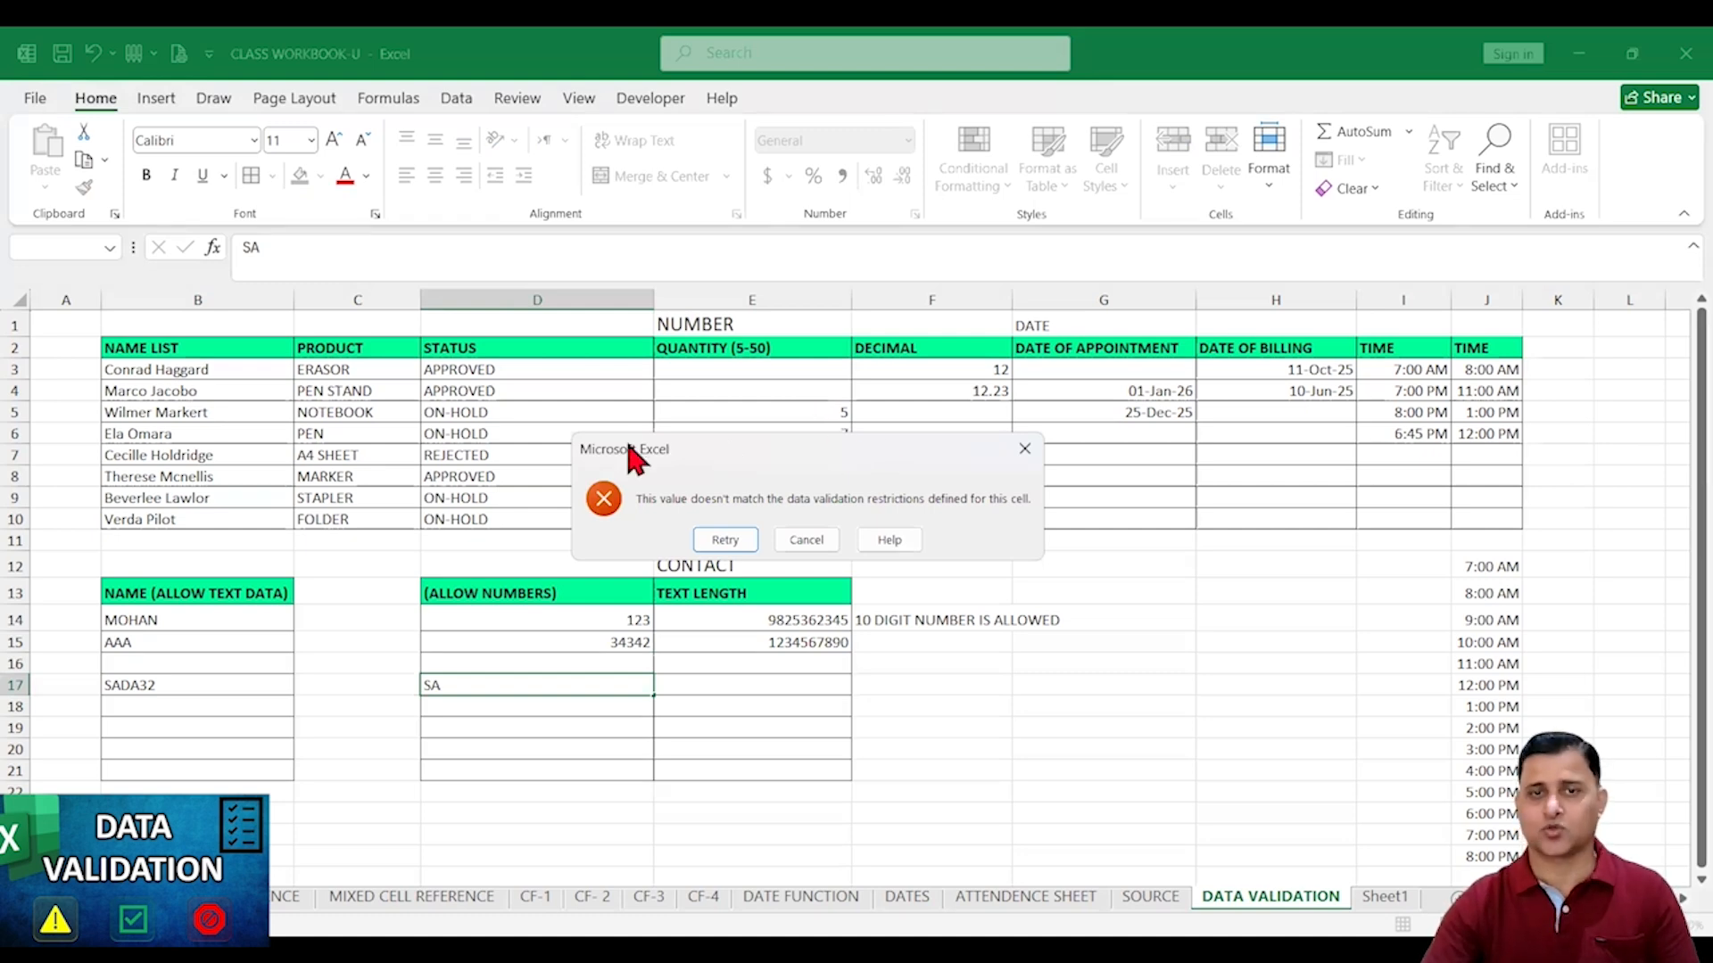
pyautogui.moveTo(860, 462); pyautogui.dragTo(824, 409)
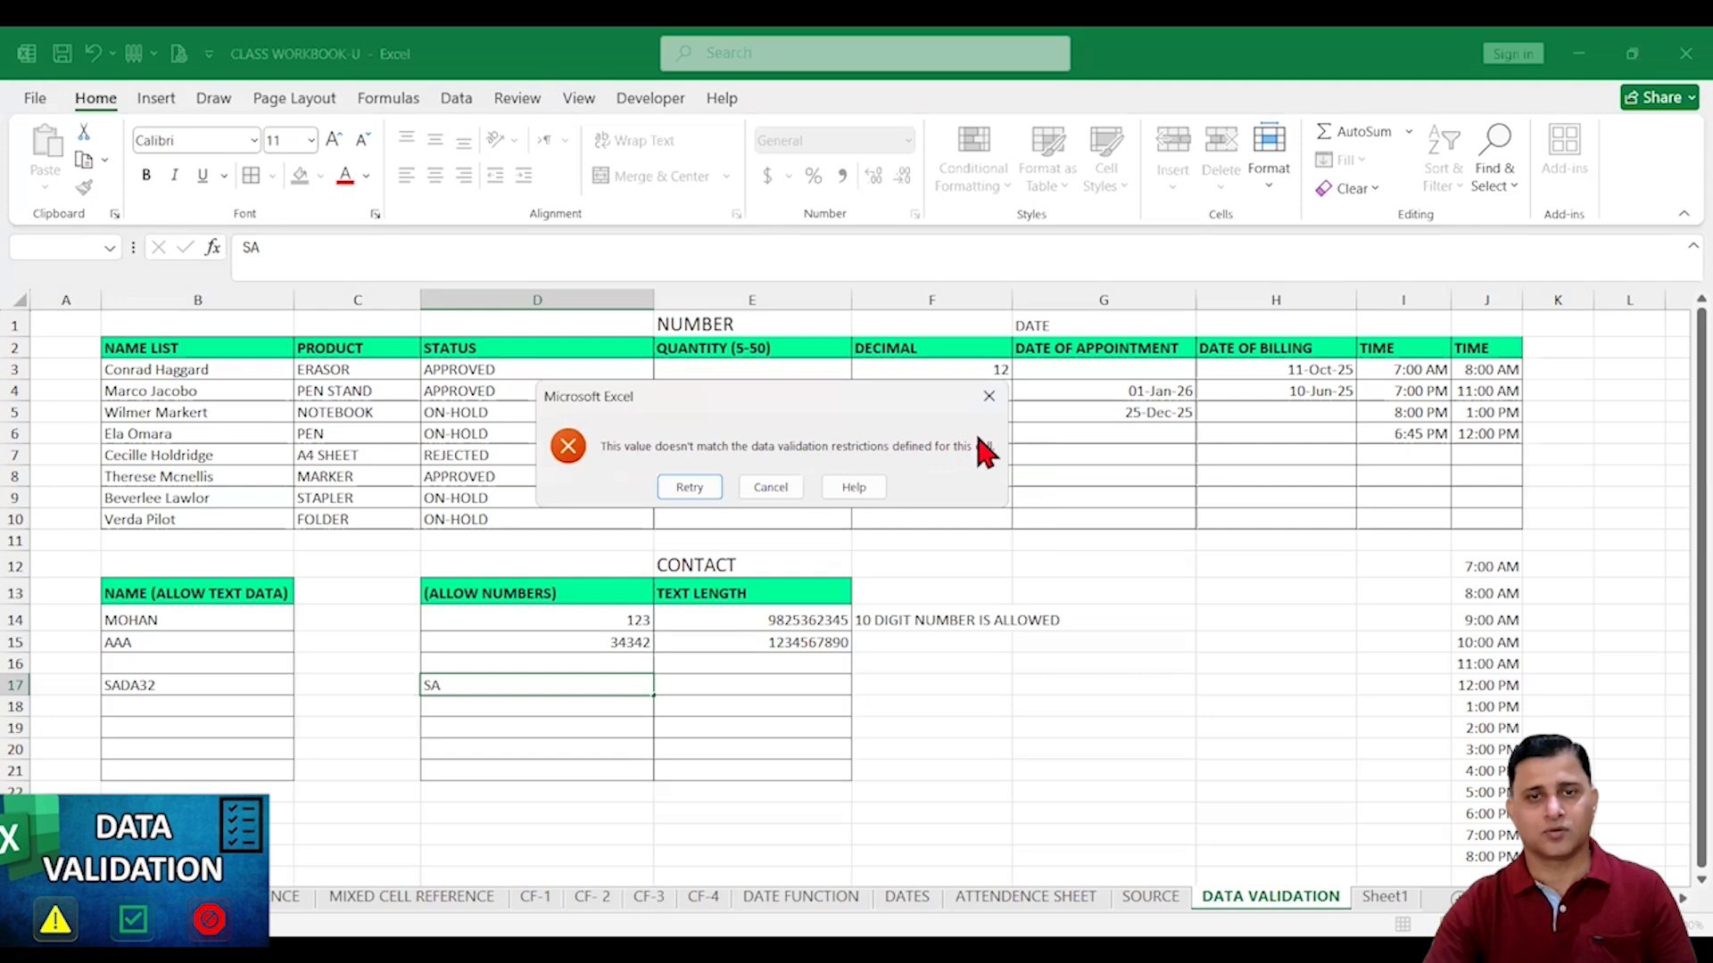
pyautogui.click(997, 399)
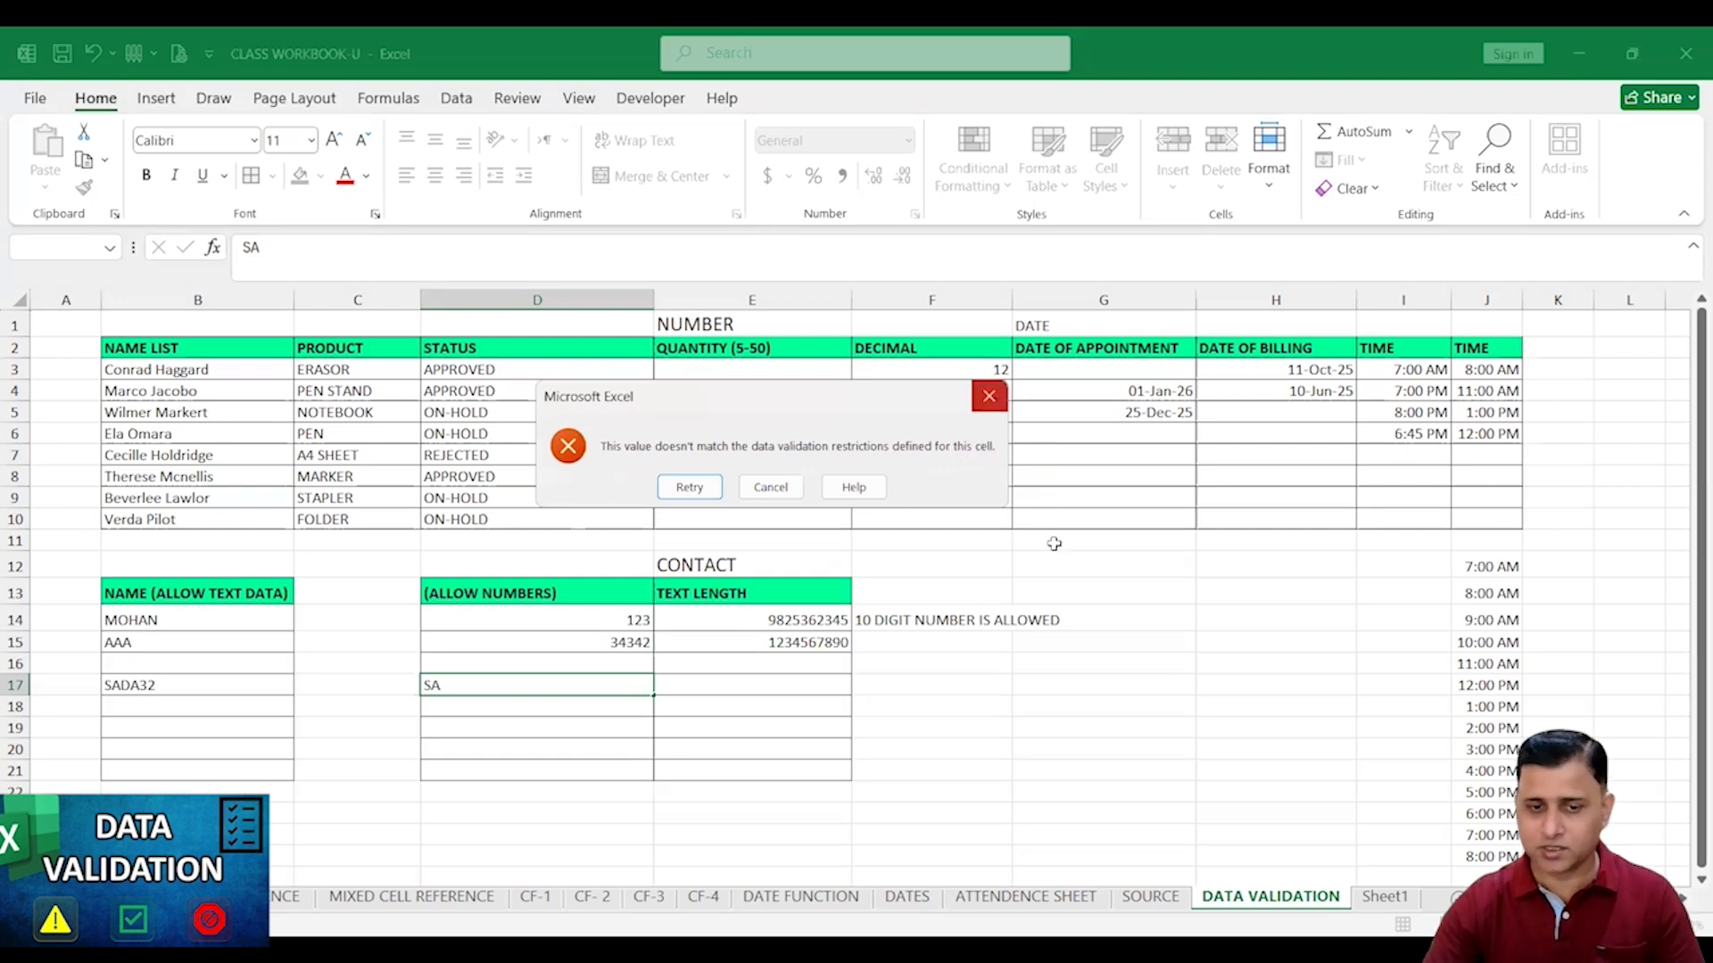
pyautogui.click(1055, 543)
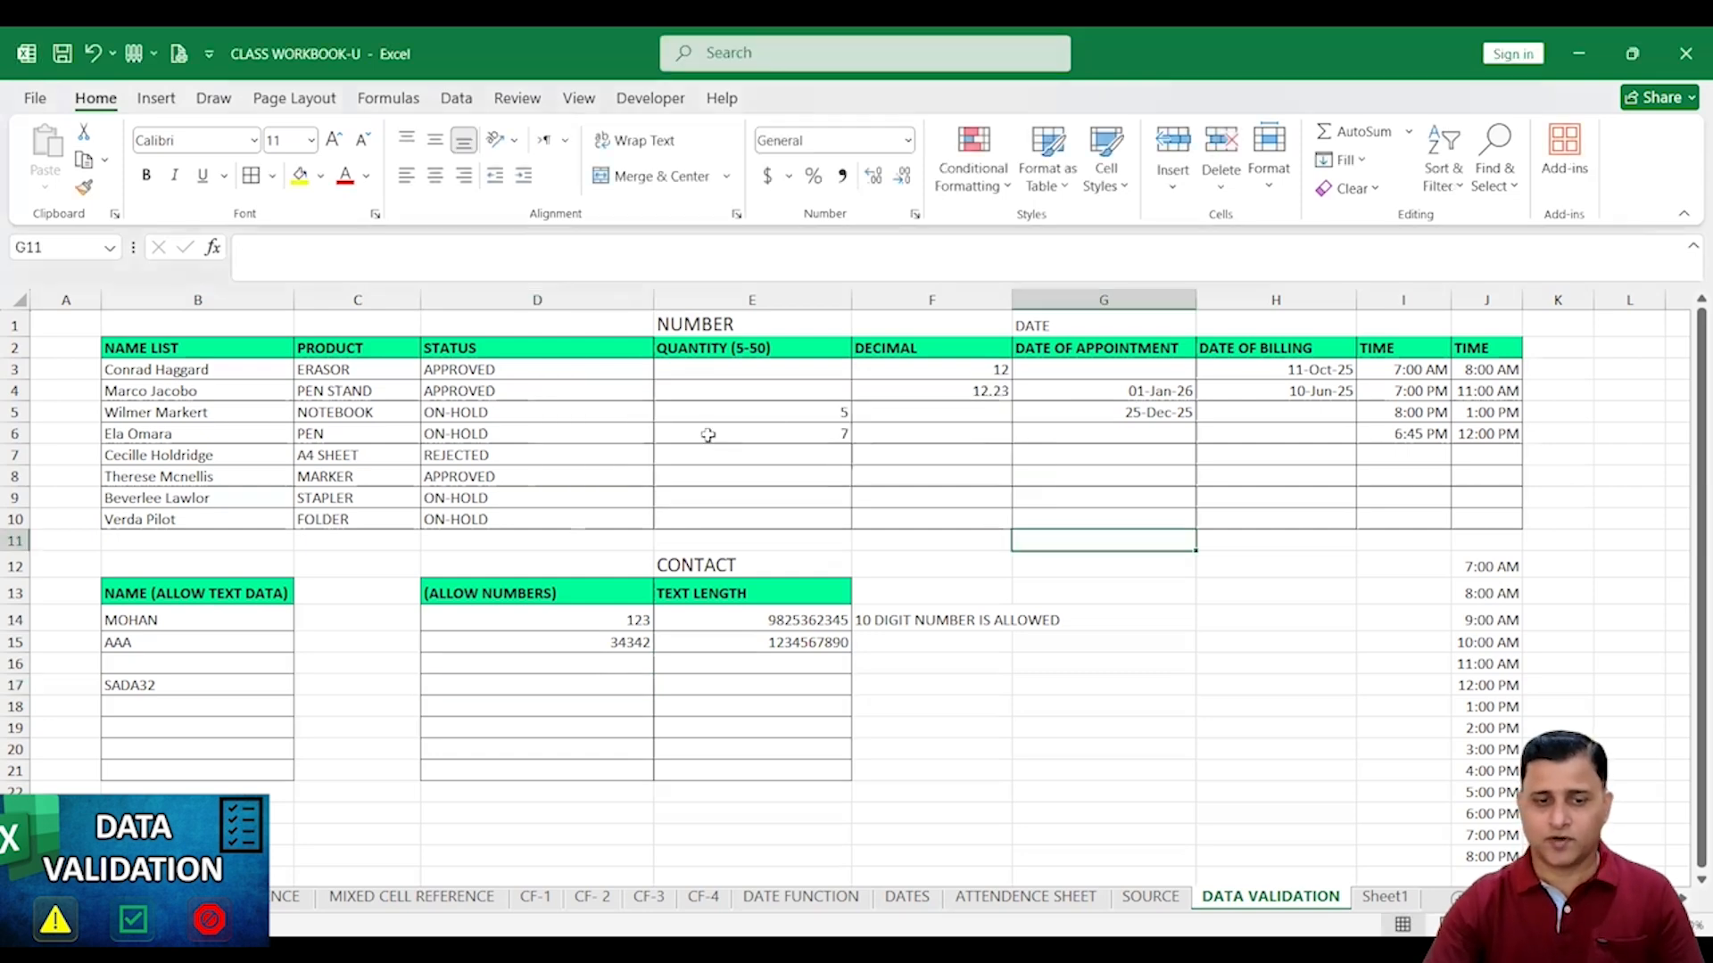
# Remove "(5-50)" from the QUANTITY column header in cell E2
pyautogui.doubleClick(790, 348)
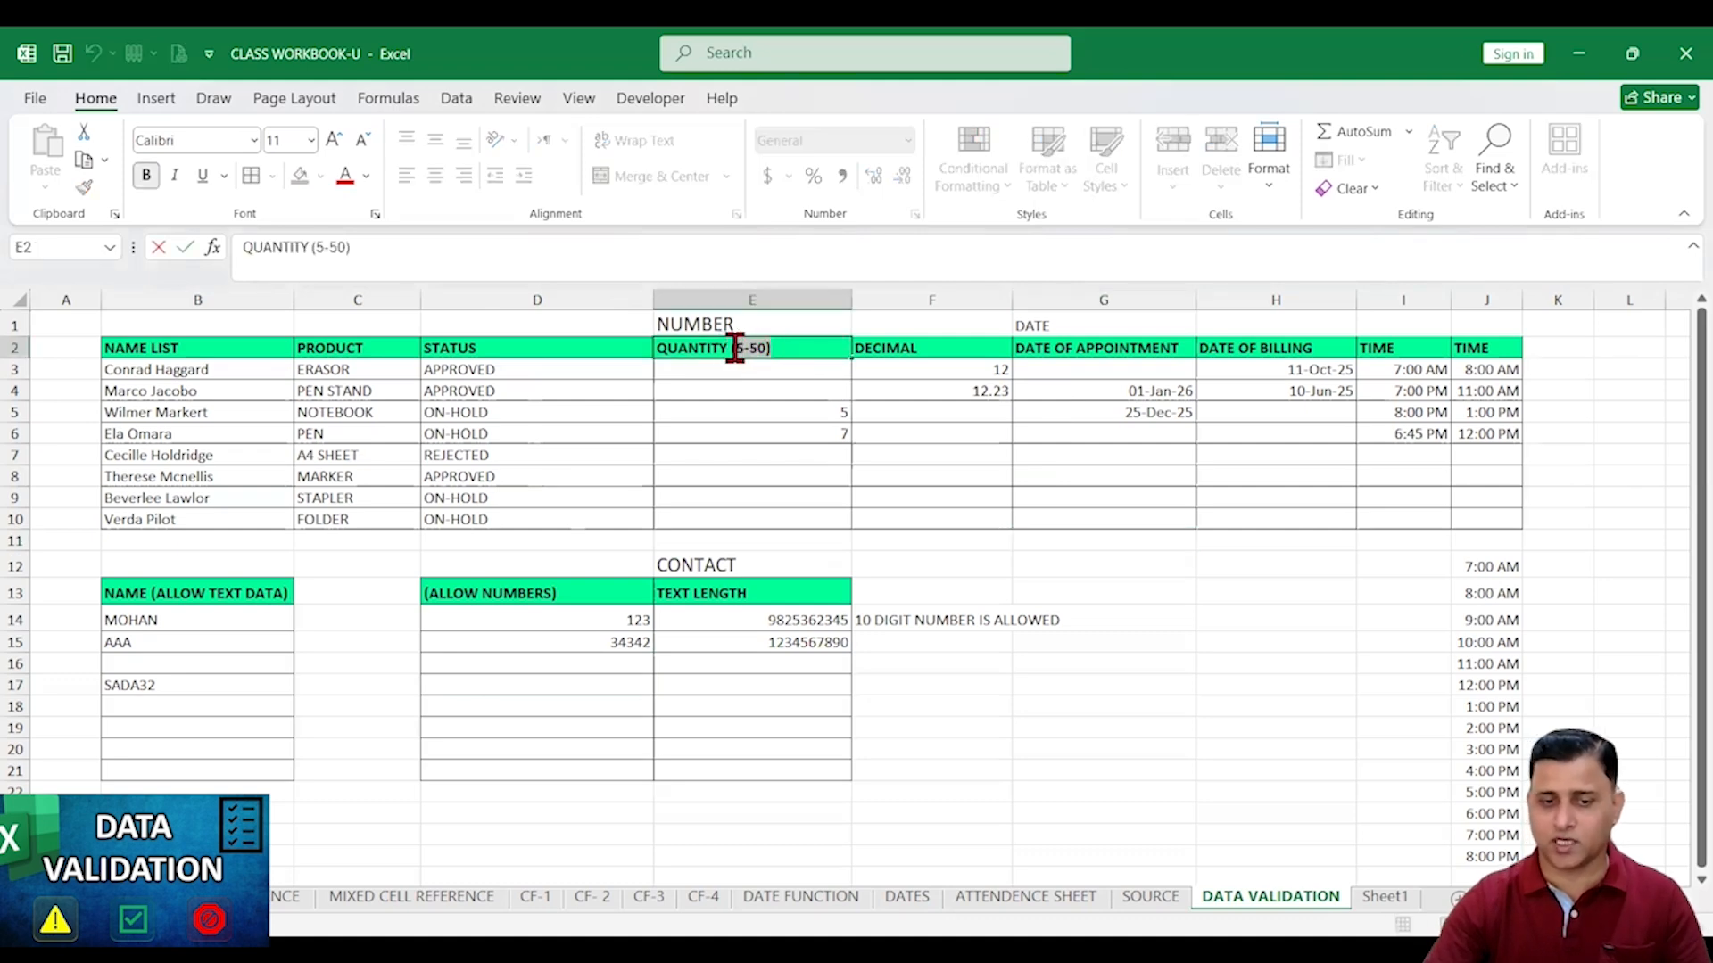
pyautogui.press('BackSpace')
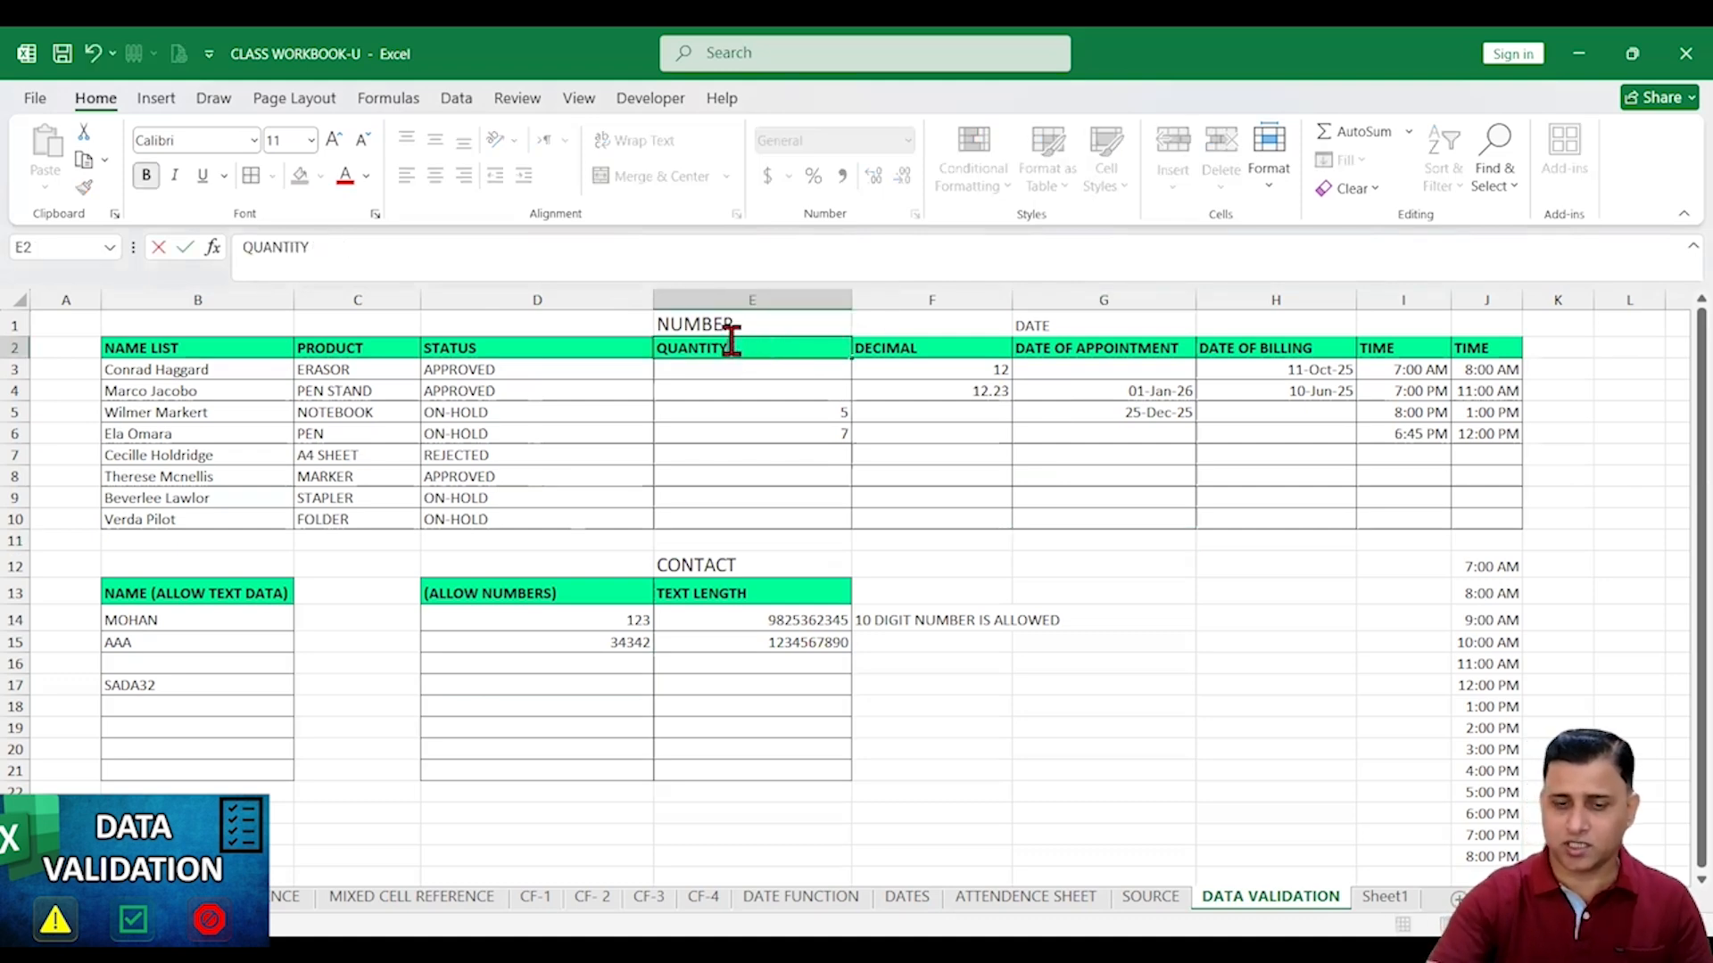
pyautogui.click(800, 479)
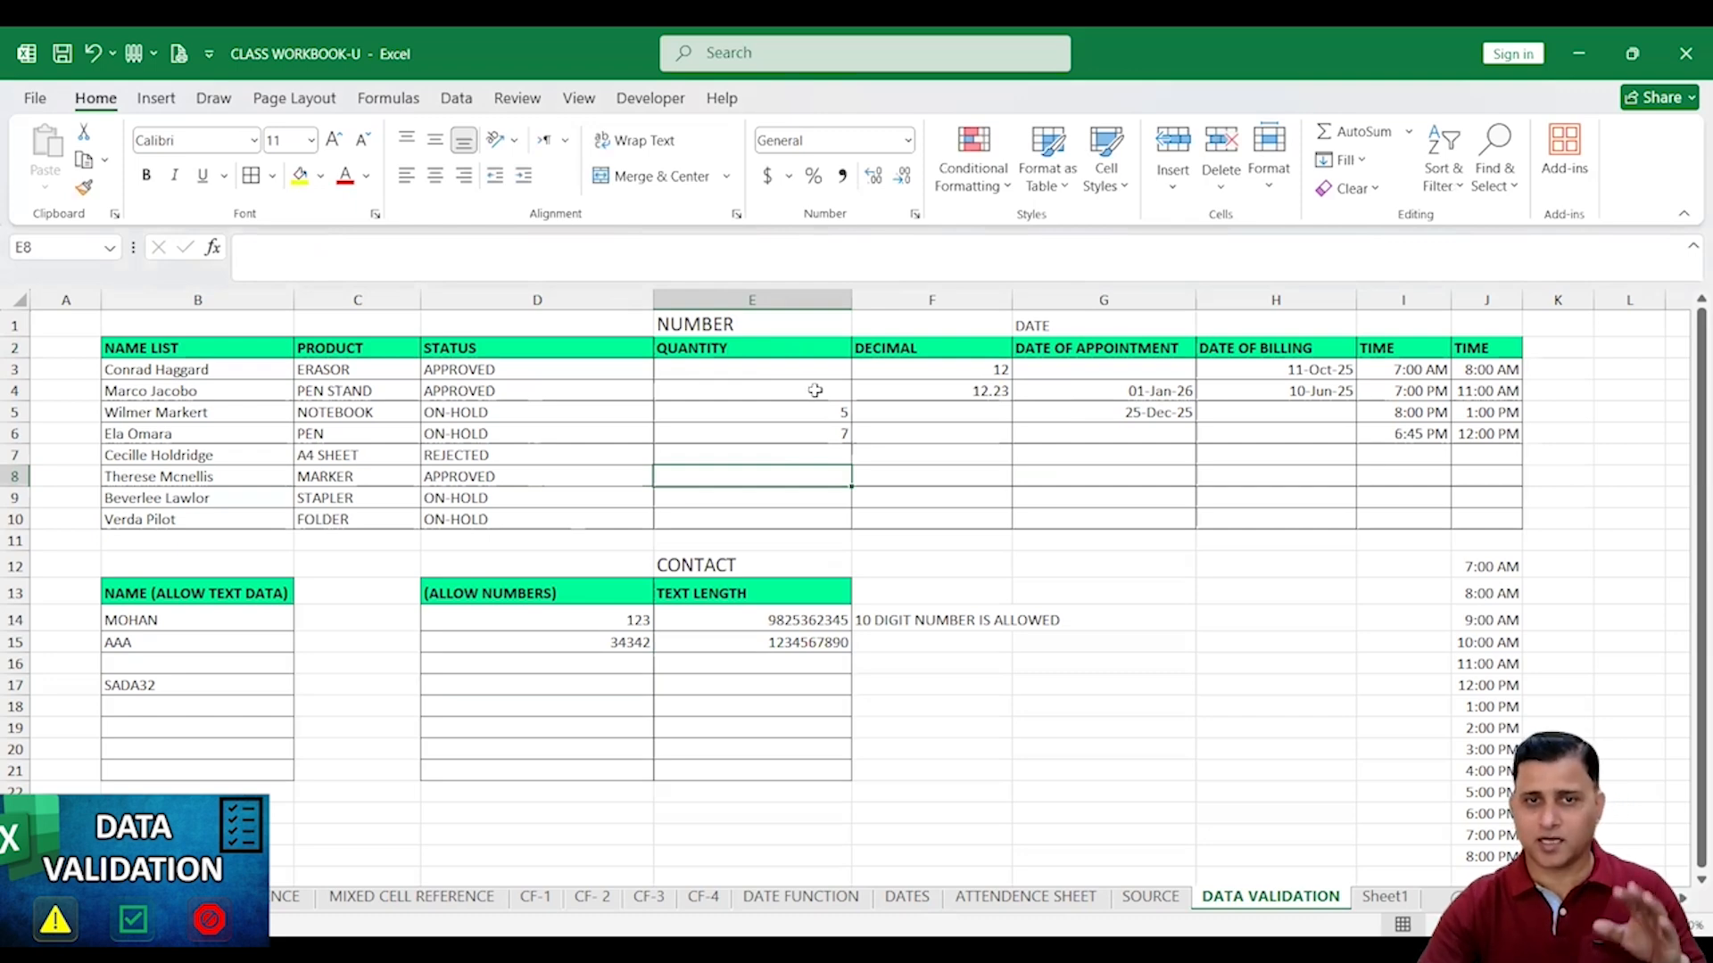
# Give the data validation error alert for quantity cells E3:E10 the title "ERROR MESSAGE"
pyautogui.click(845, 416)
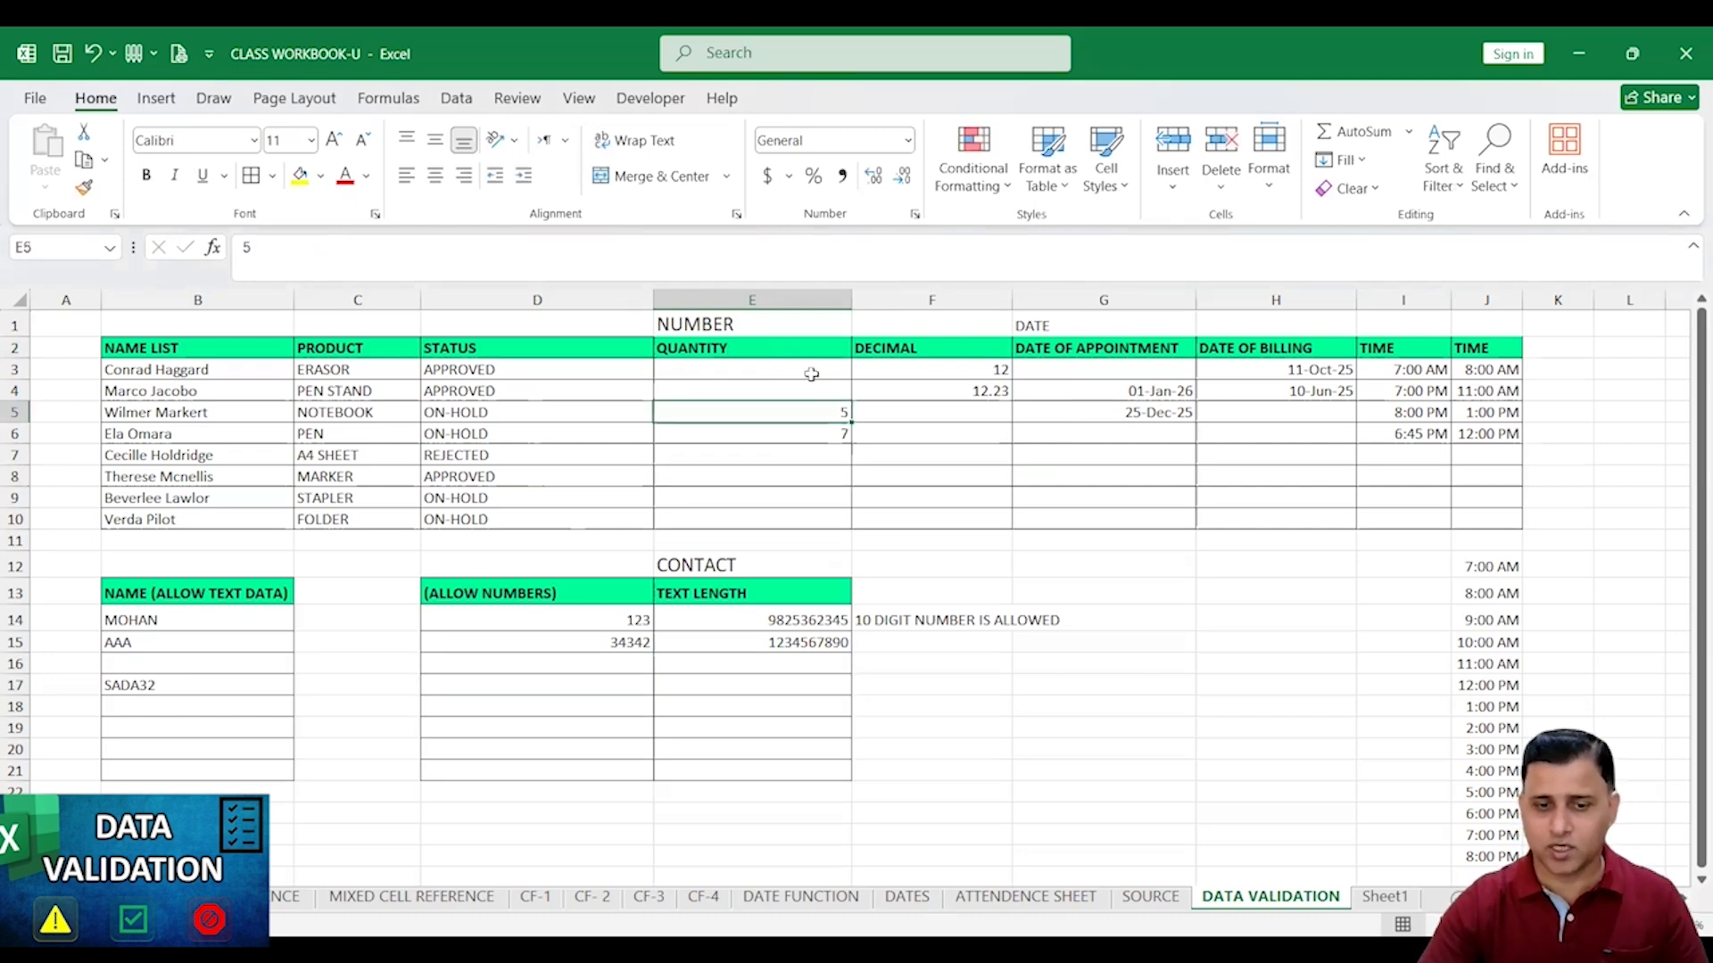
pyautogui.moveTo(811, 374); pyautogui.dragTo(812, 515)
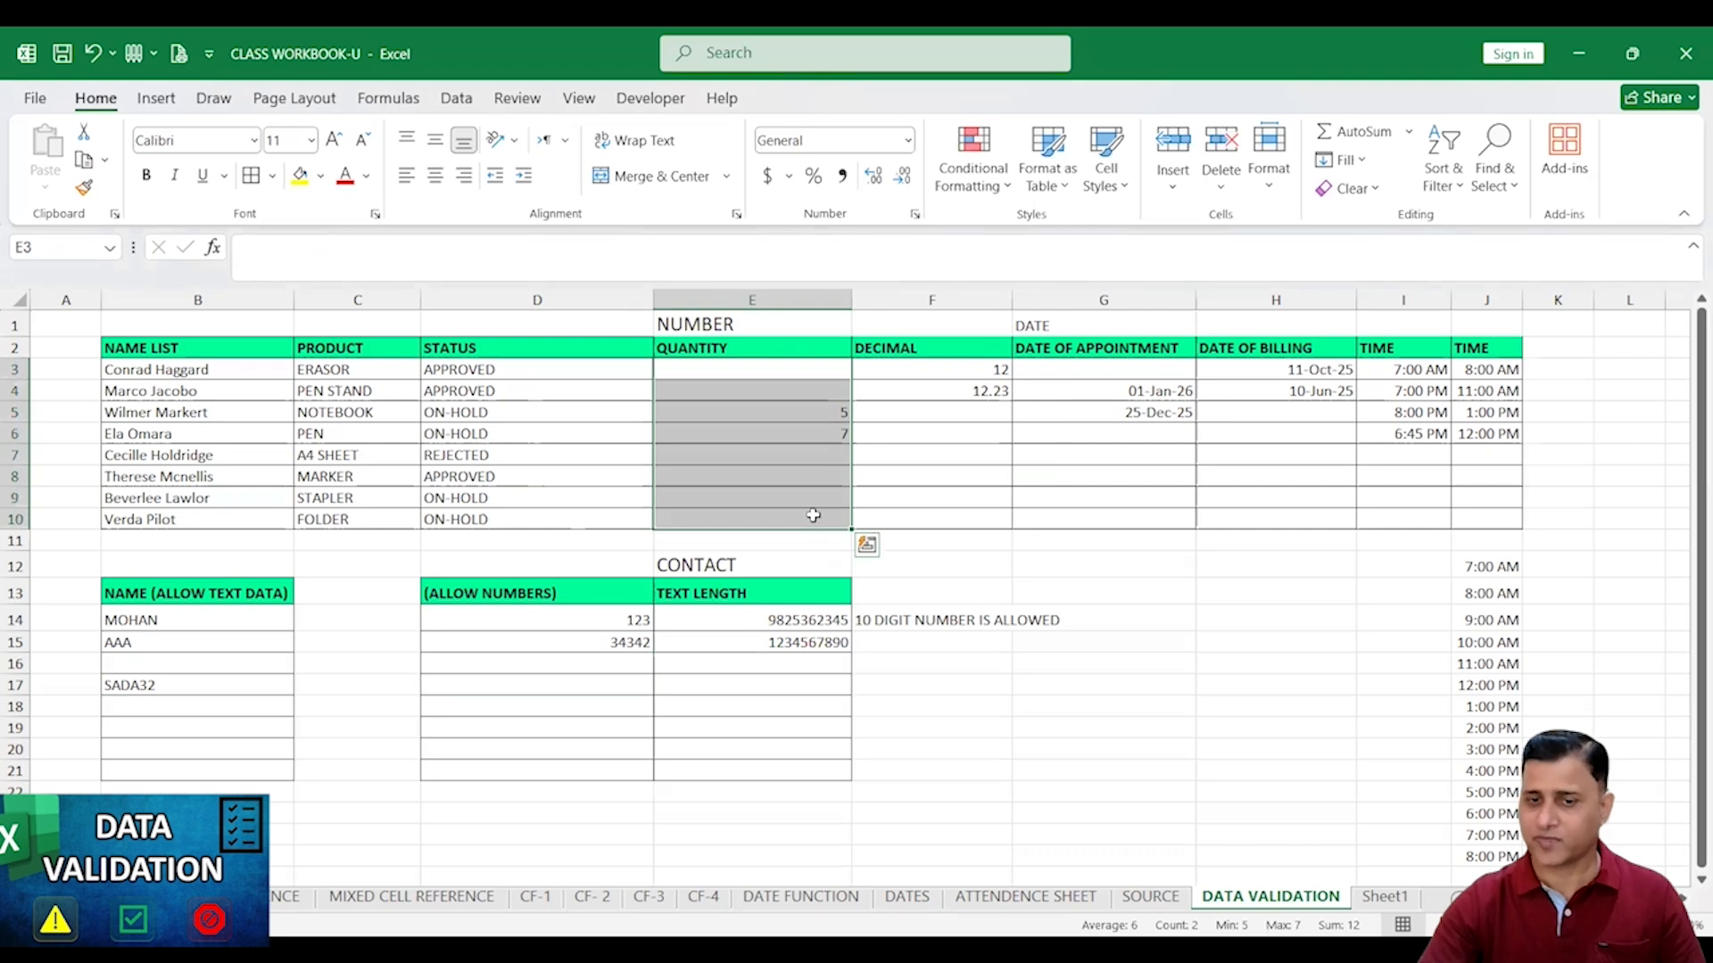
pyautogui.click(455, 100)
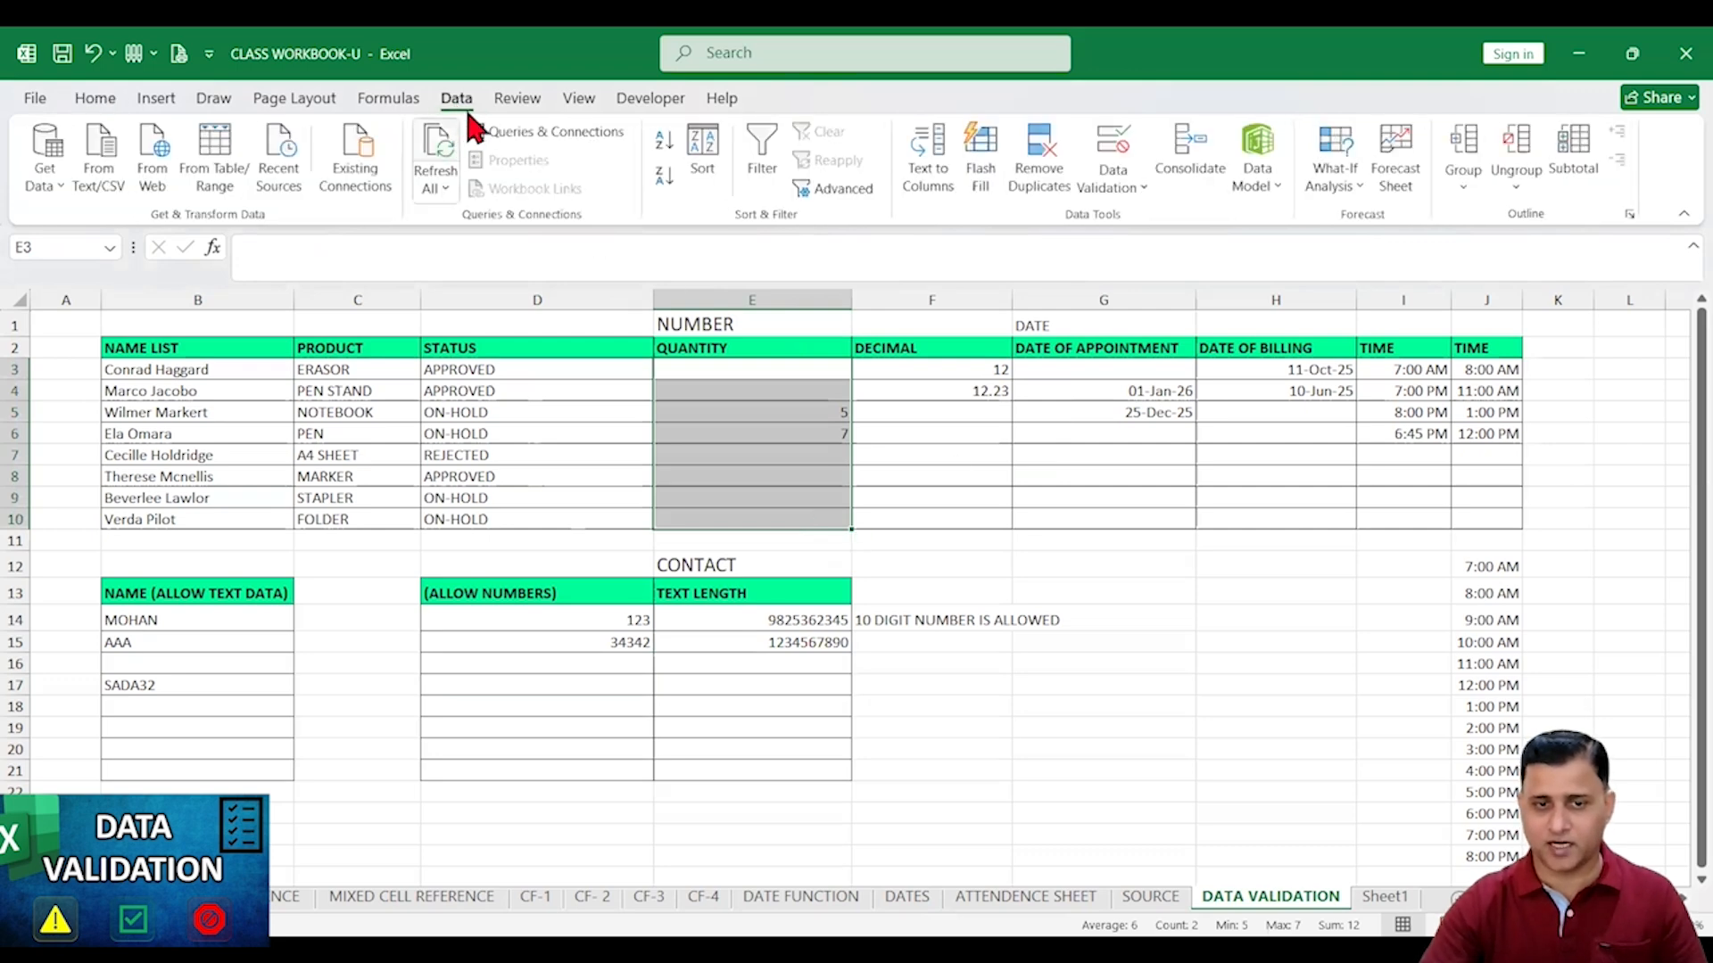
pyautogui.click(1122, 170)
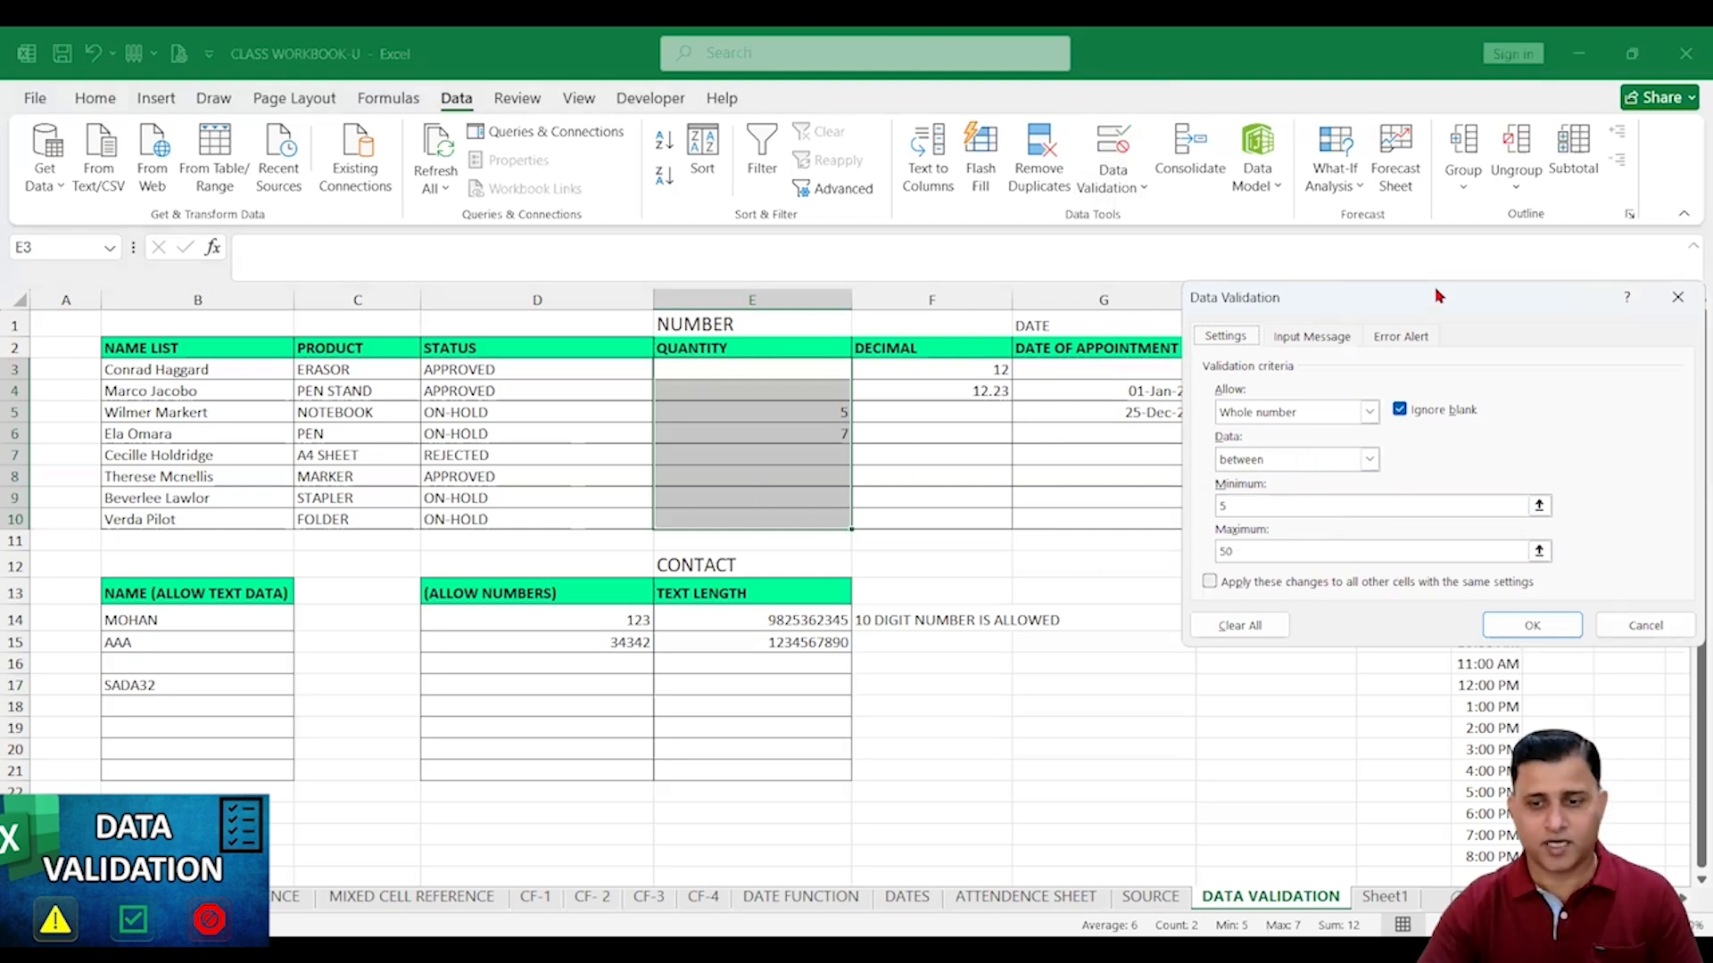
pyautogui.click(1064, 369)
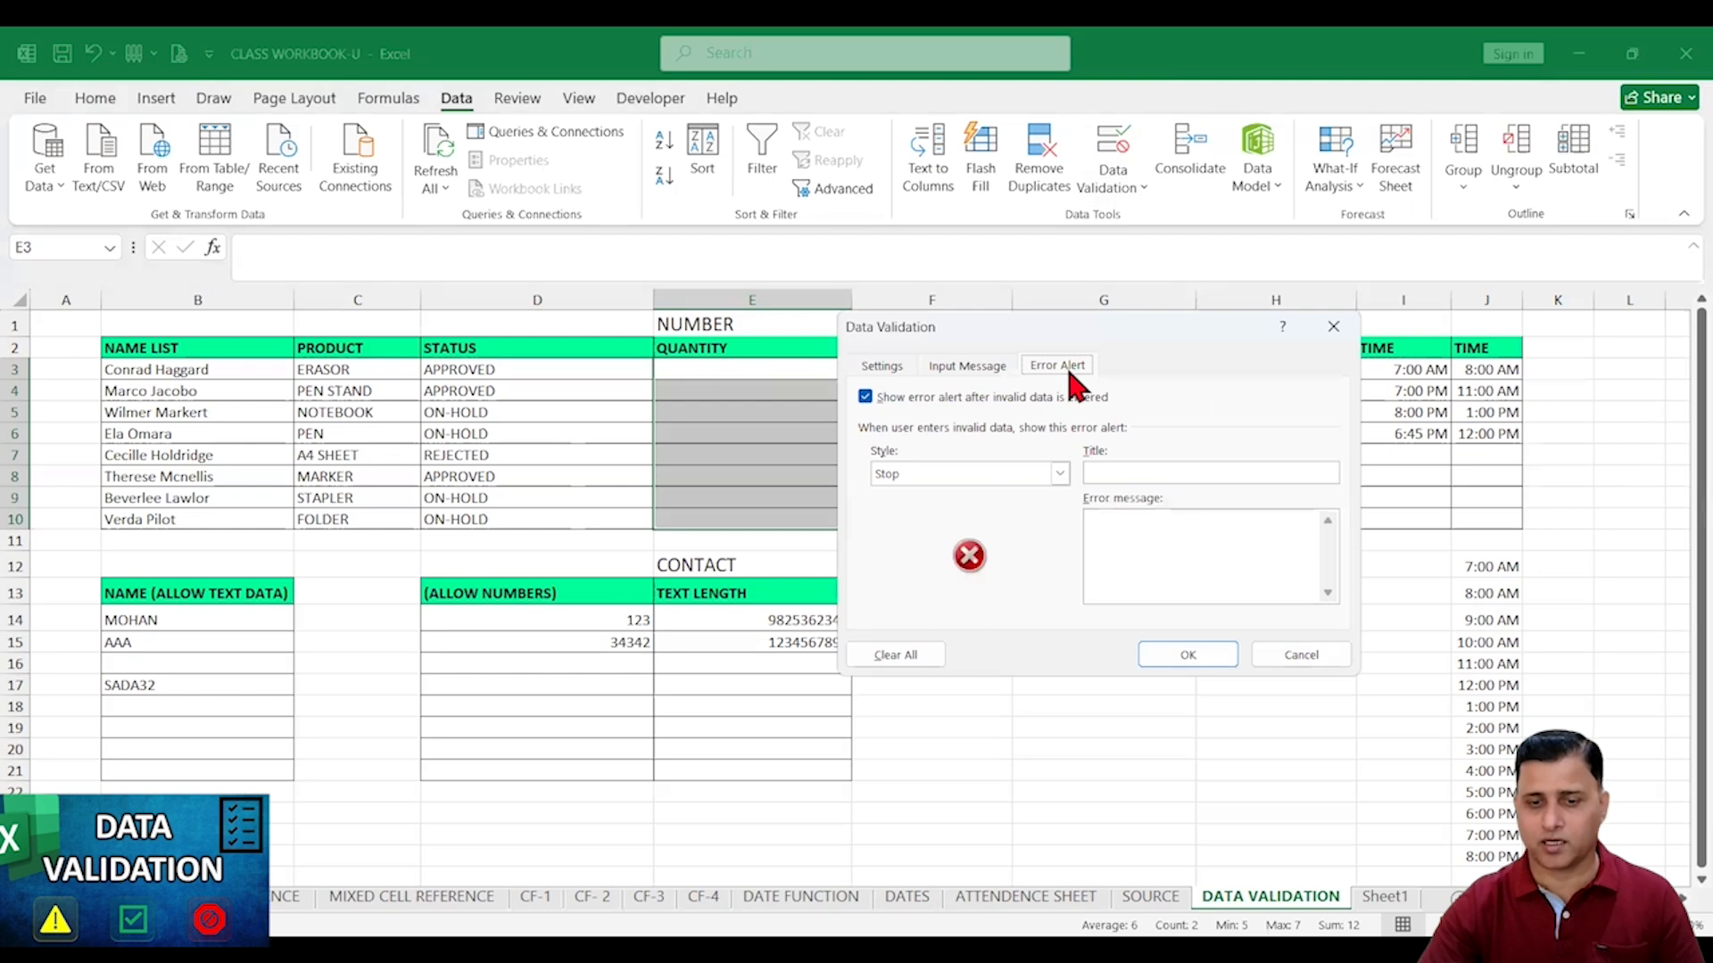
pyautogui.click(1119, 473)
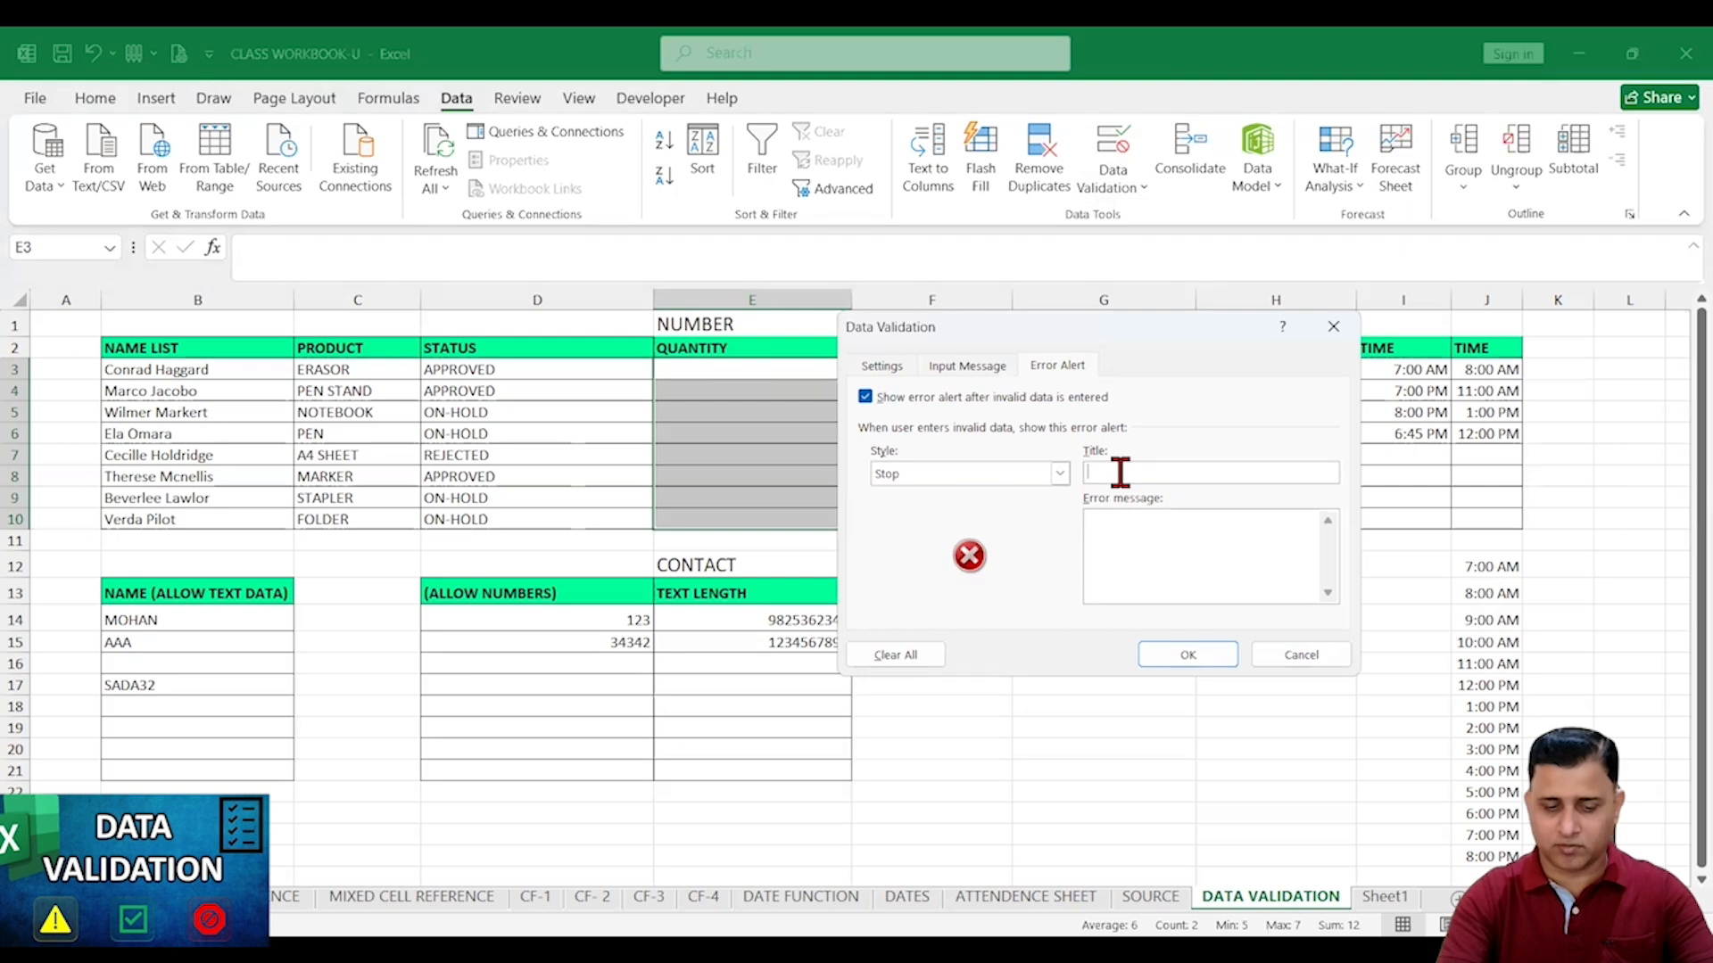
pyautogui.write('ERROR')
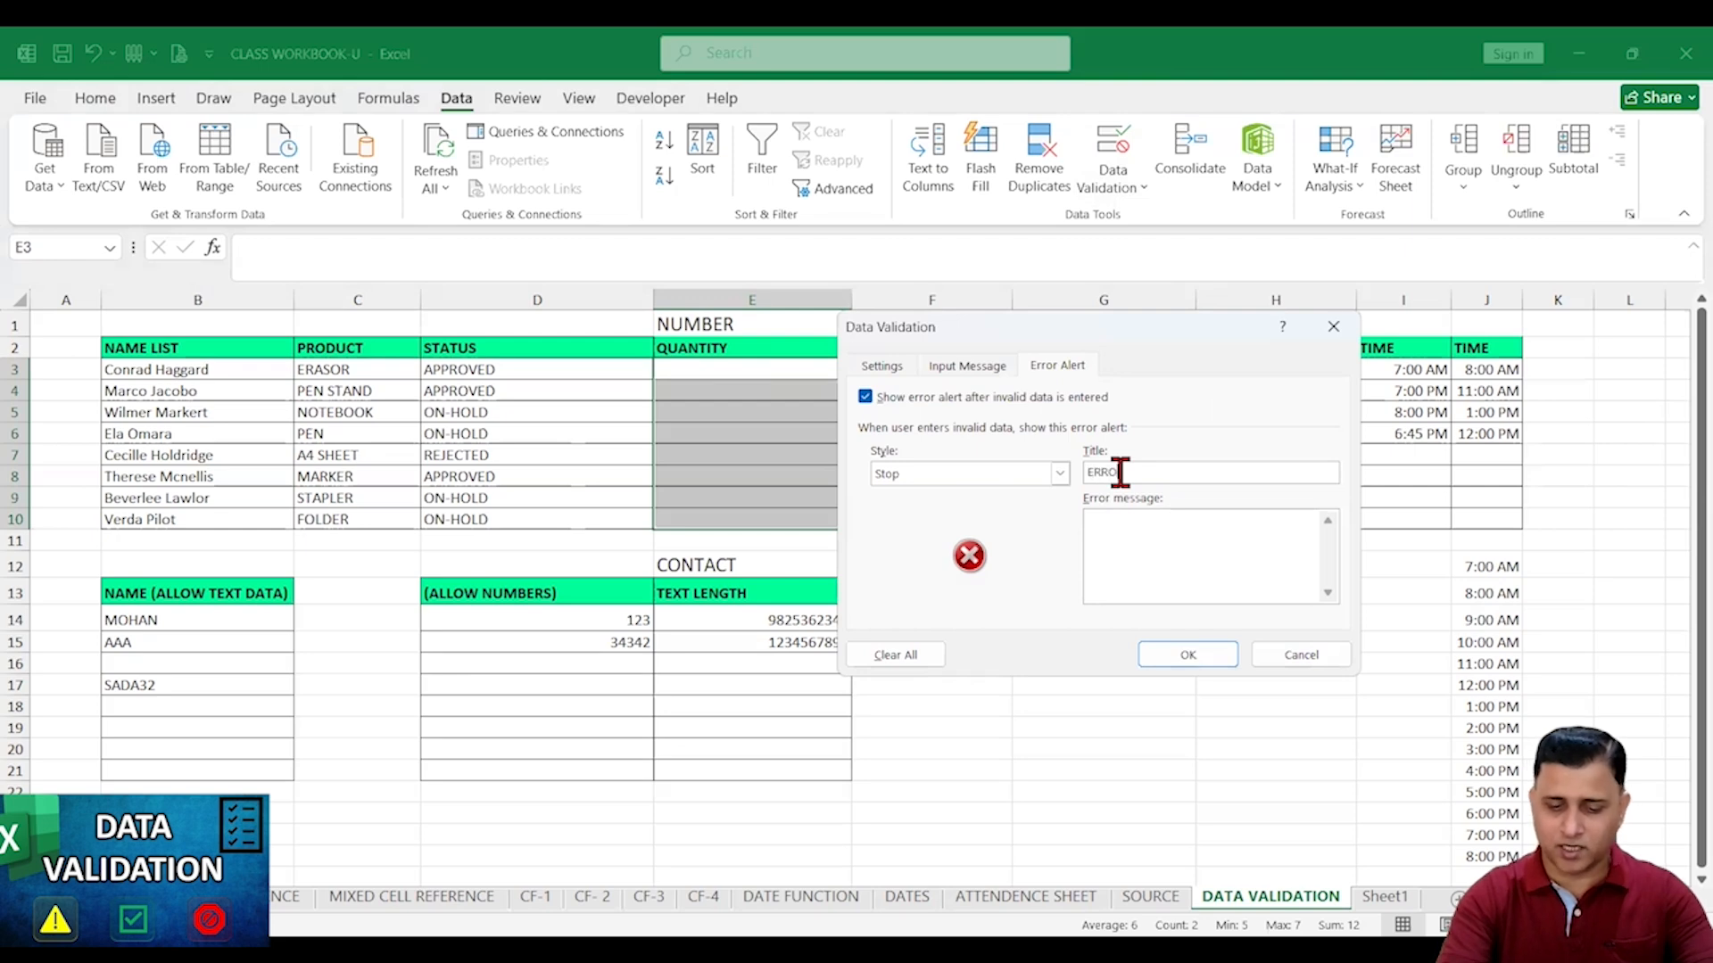
pyautogui.write(' M')
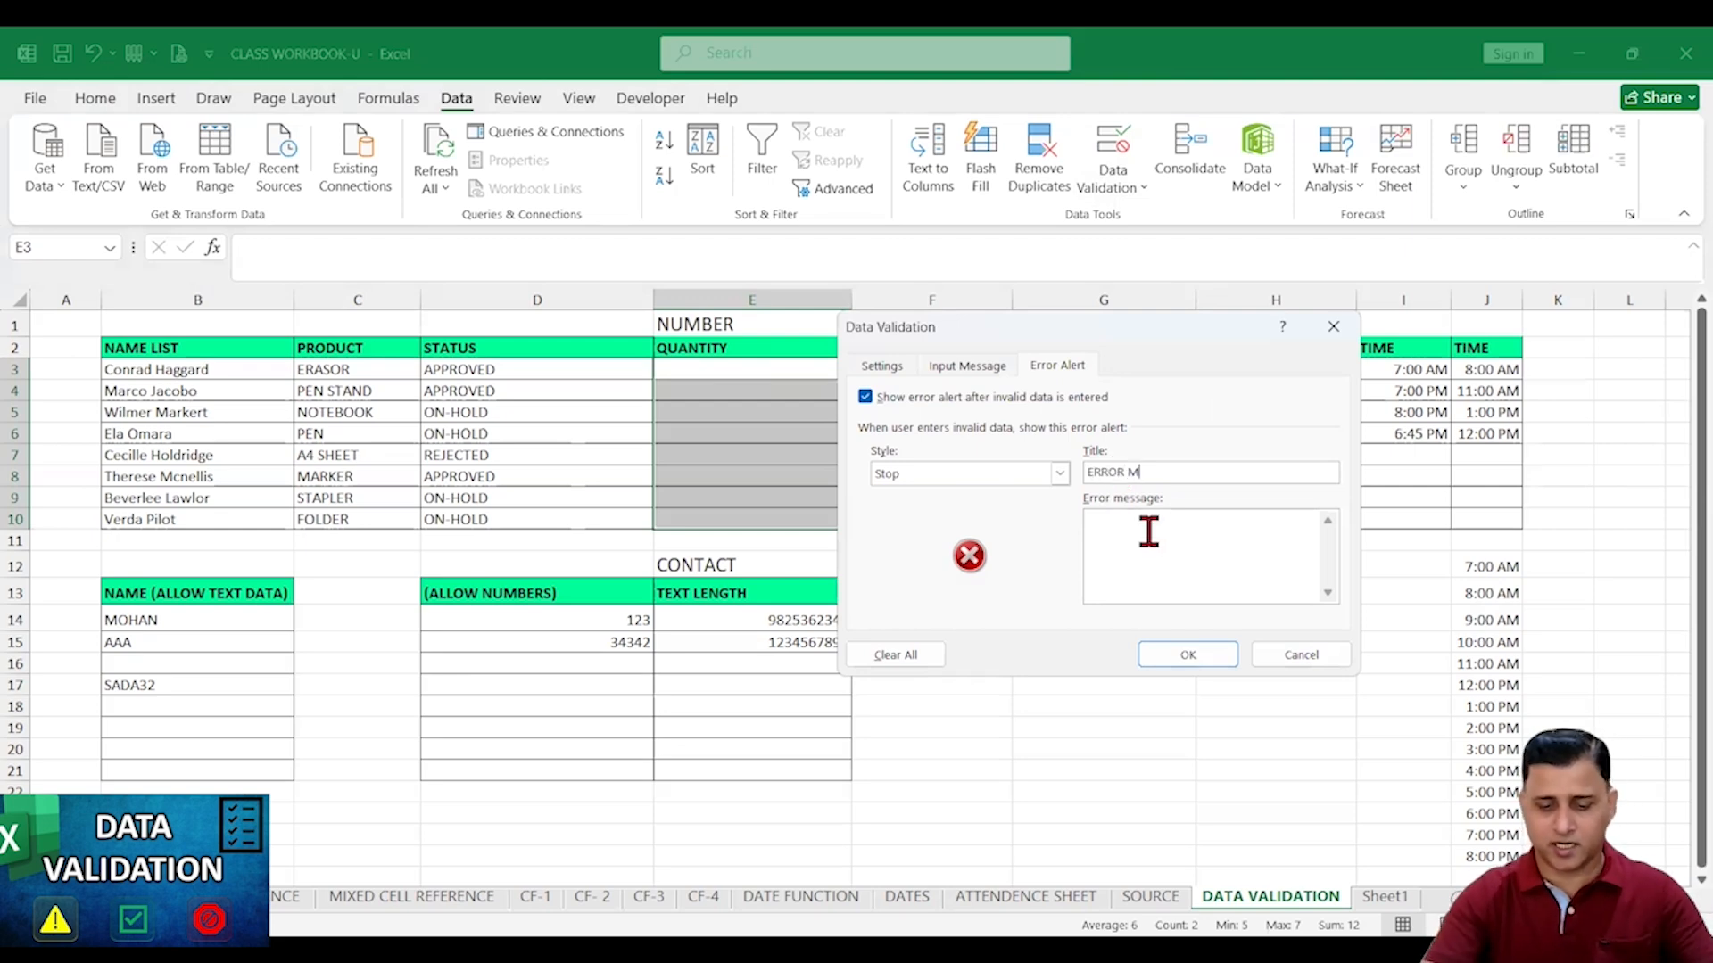
pyautogui.write('ESSAGE')
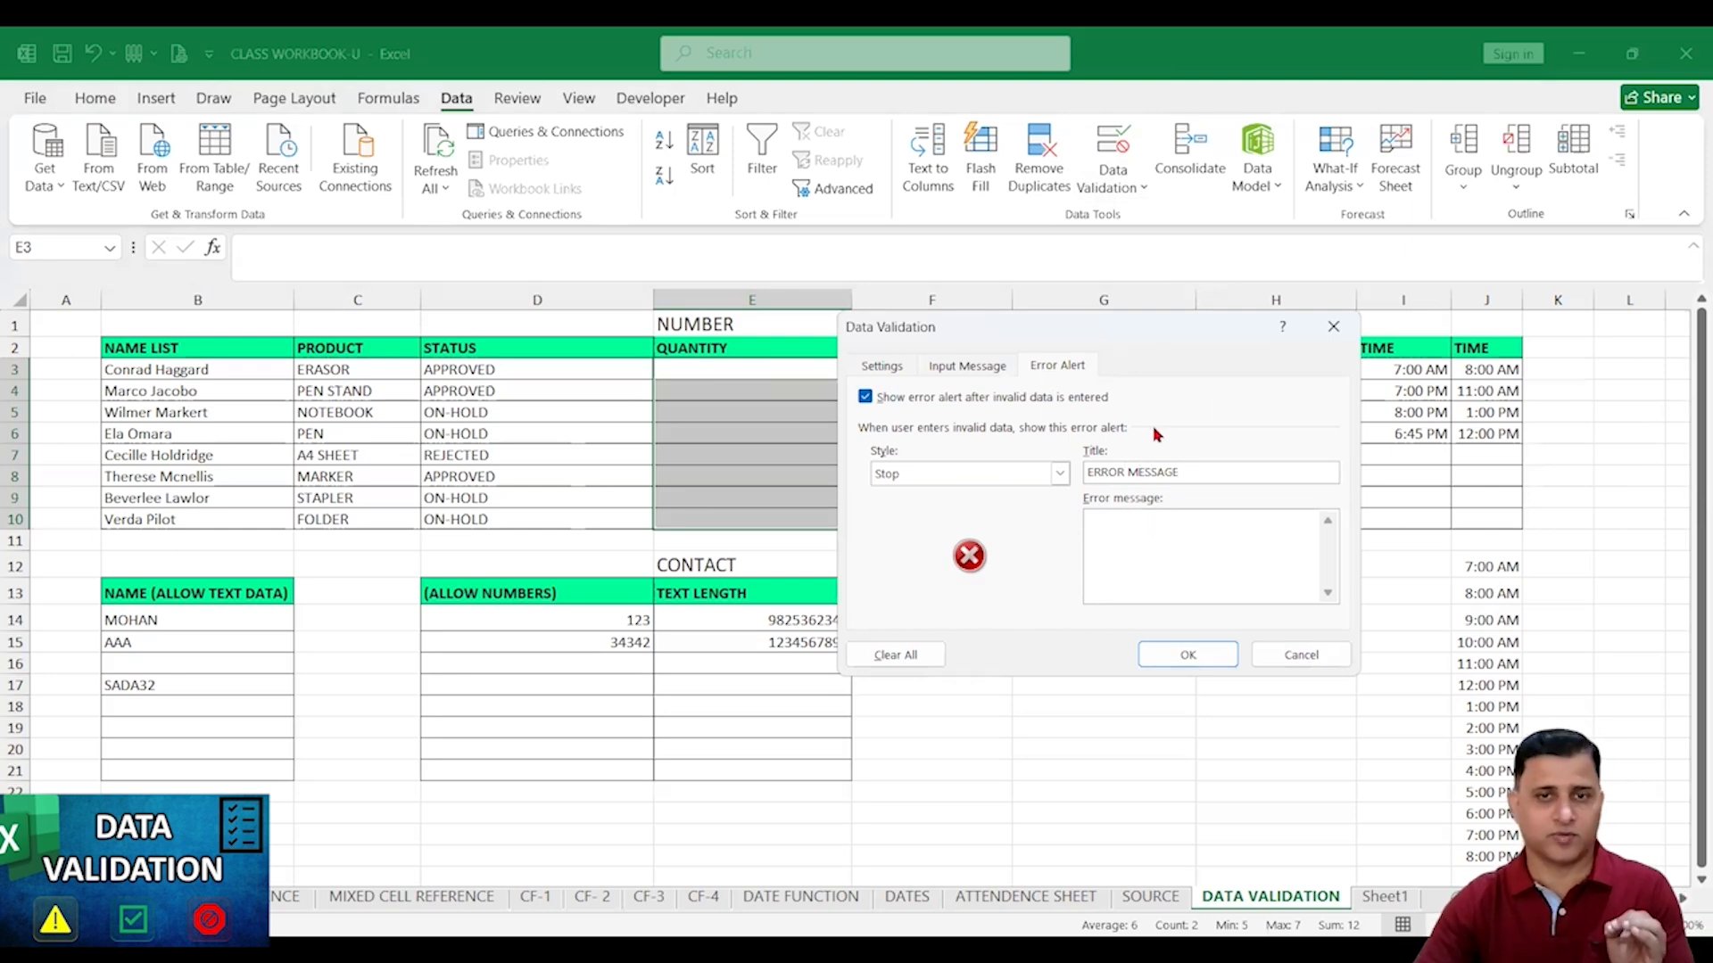
# Set the alert's error message to "Data Accept between 5 to 50 only" and apply the validation settings
pyautogui.moveTo(892, 327); pyautogui.dragTo(908, 347)
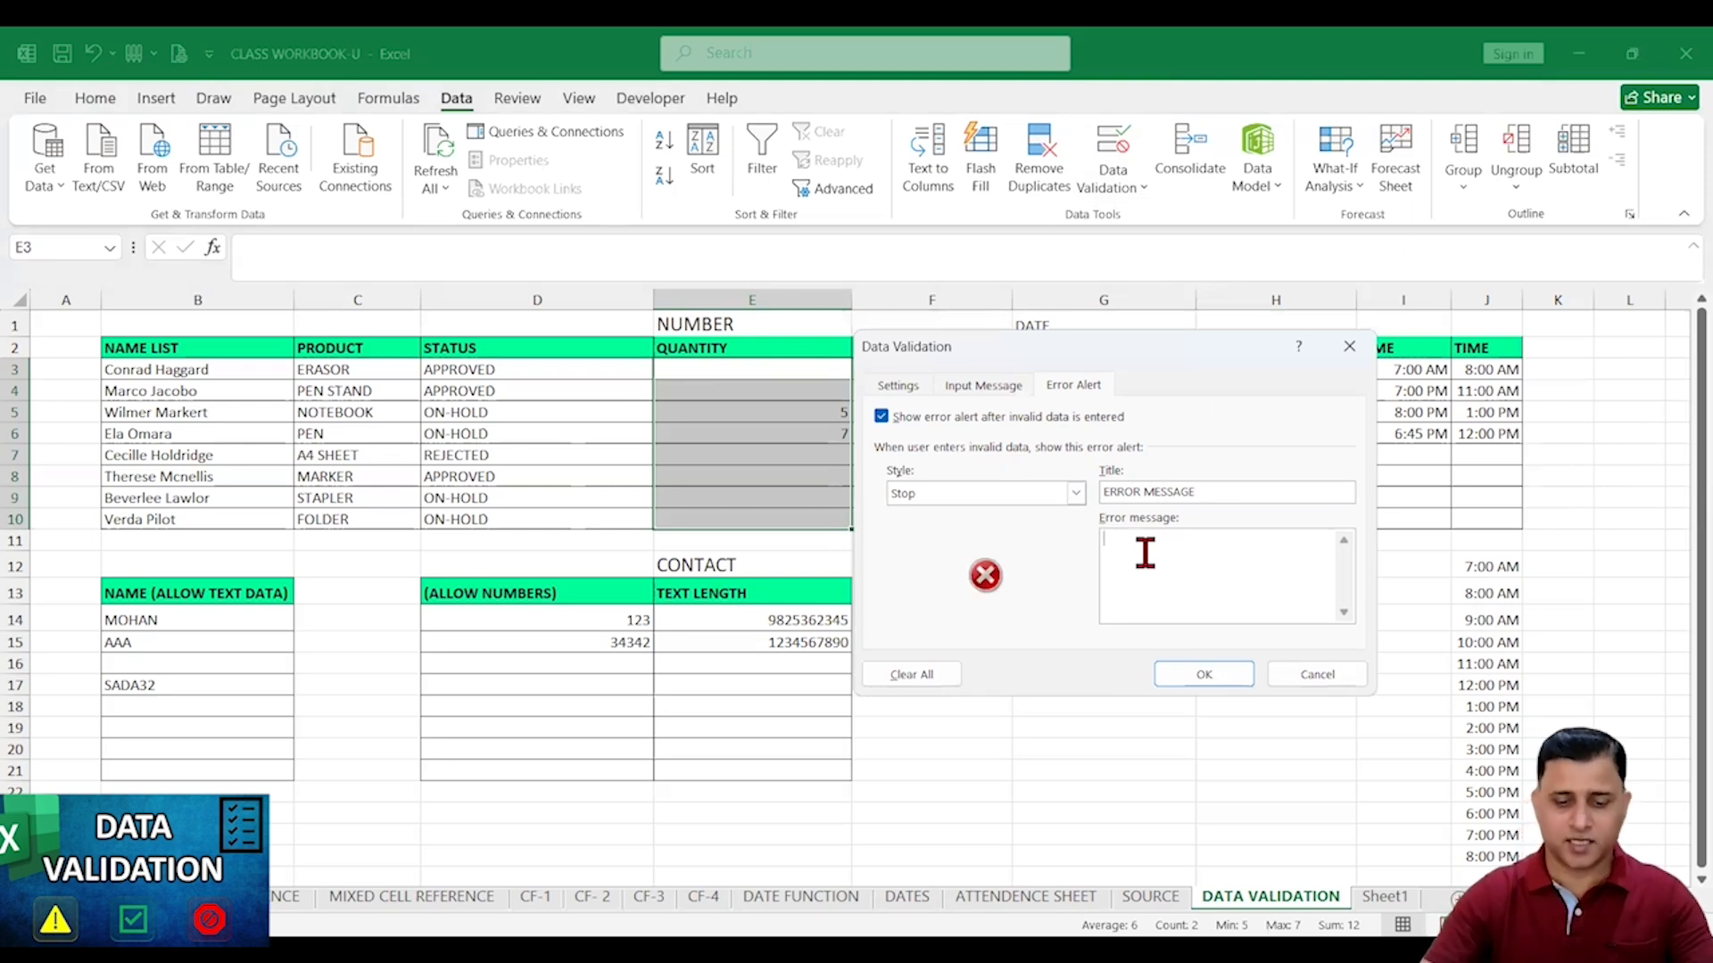
pyautogui.write('Dat')
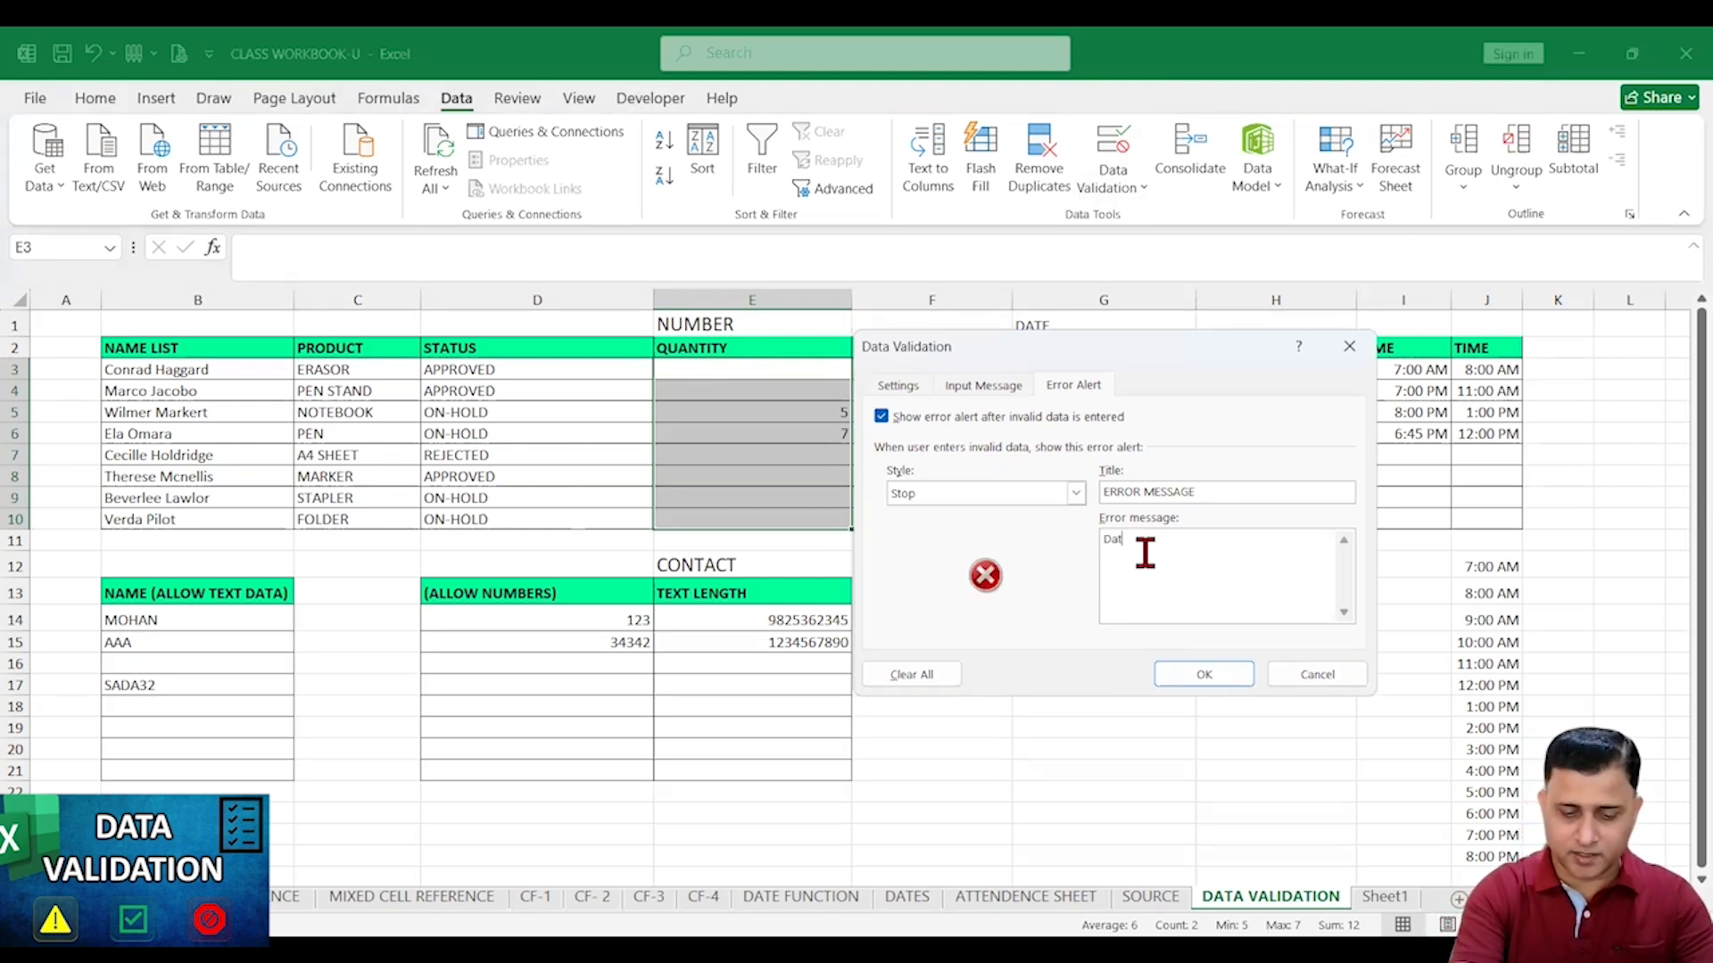
pyautogui.write('a Acce')
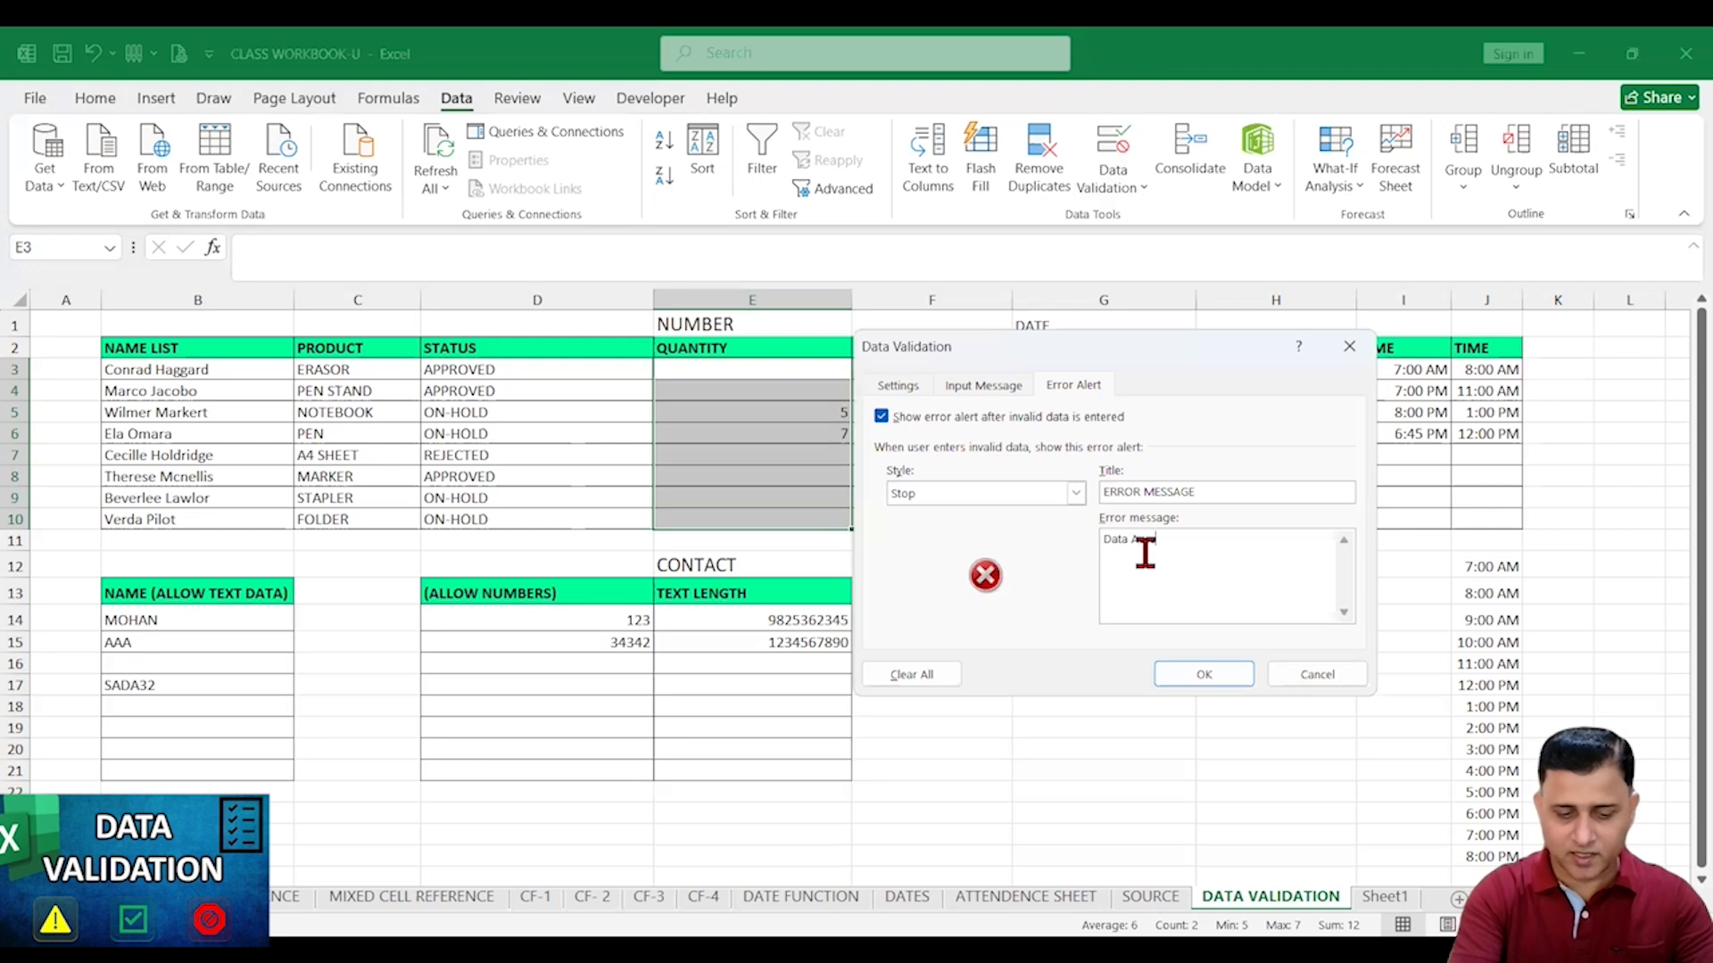
pyautogui.write('pt ')
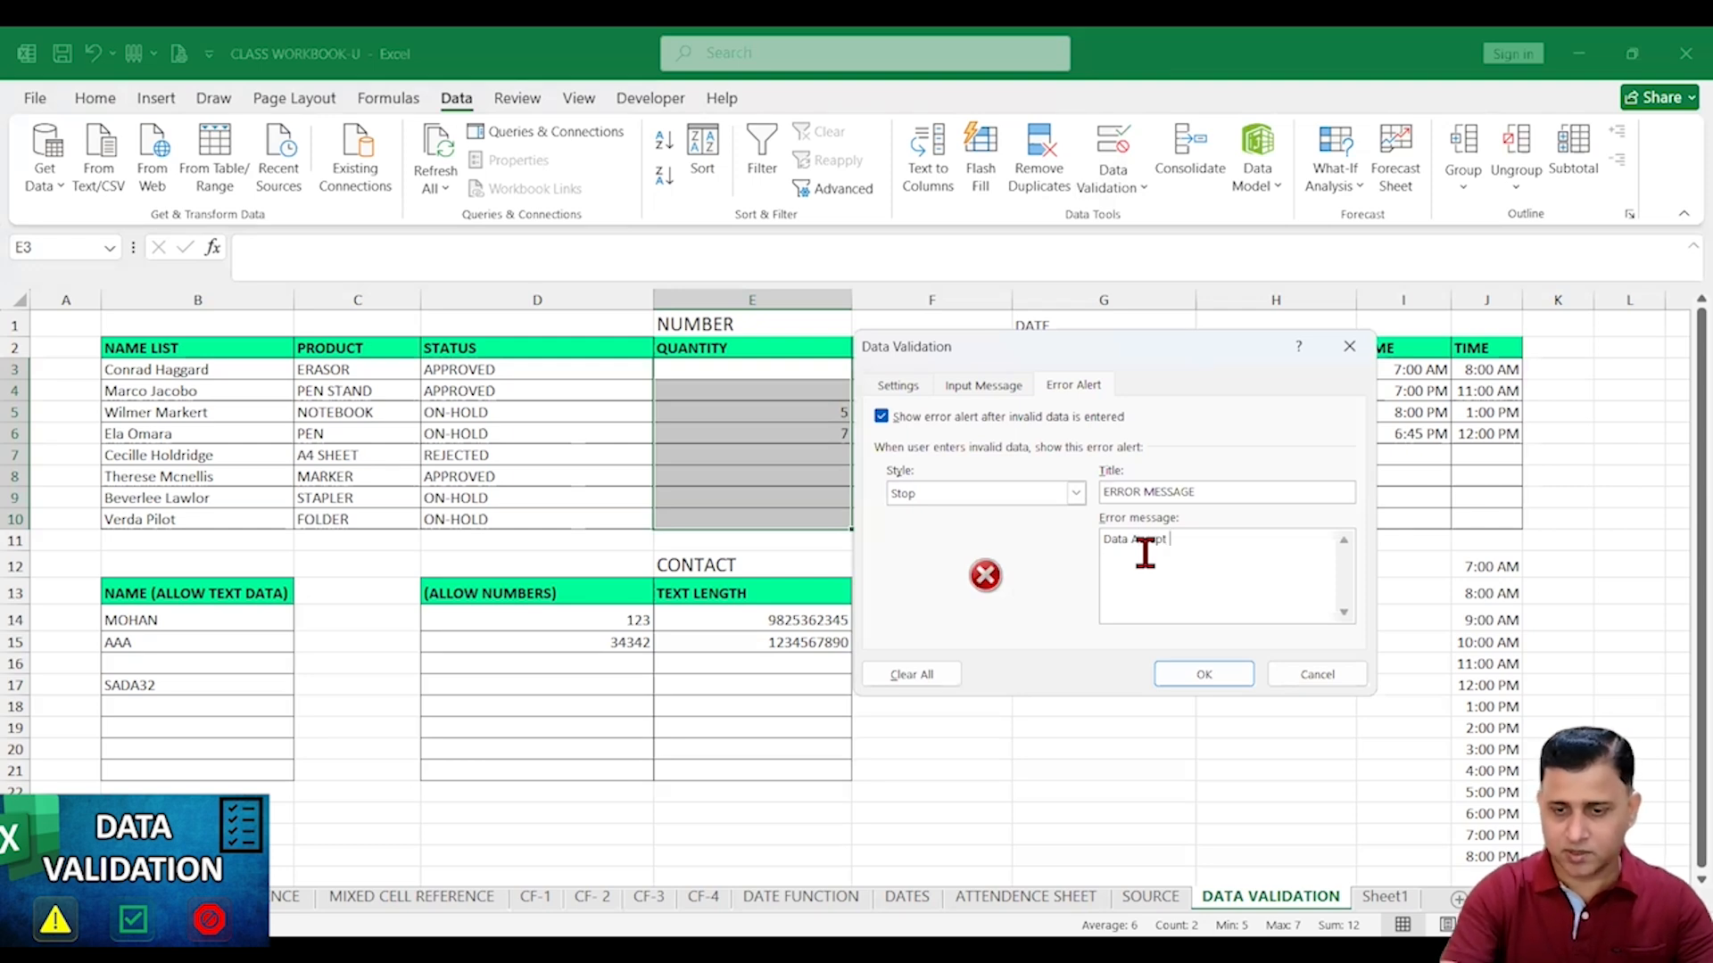
pyautogui.write('betwe')
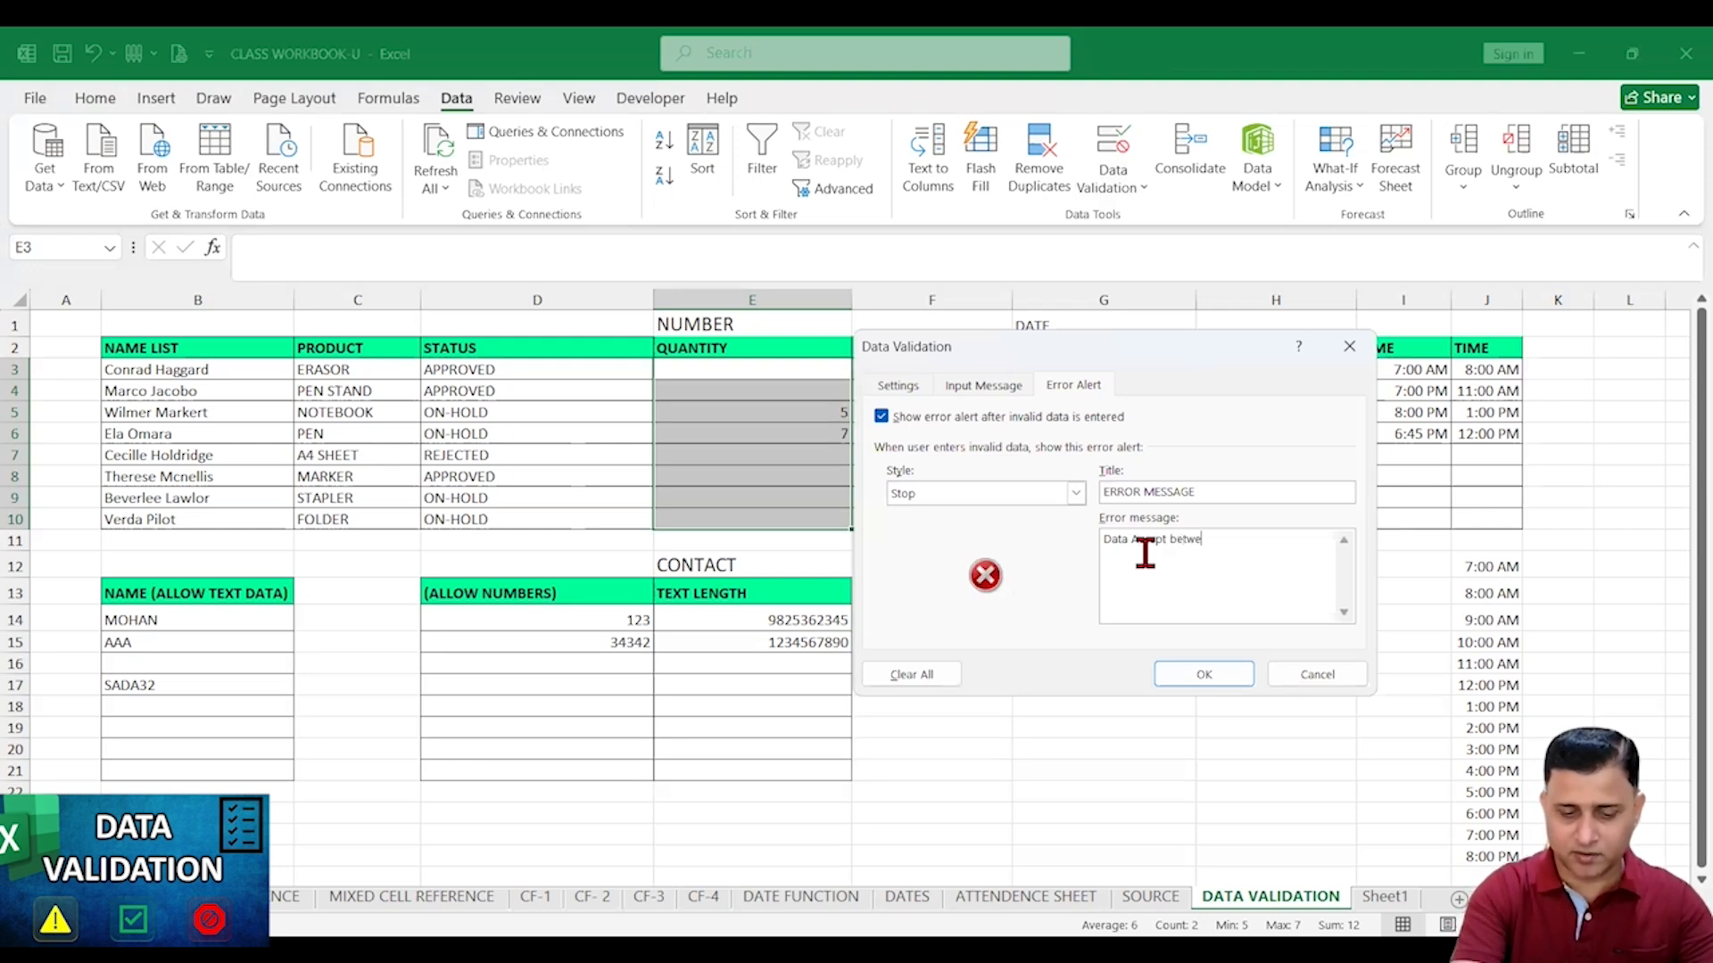
pyautogui.write('en 5 to')
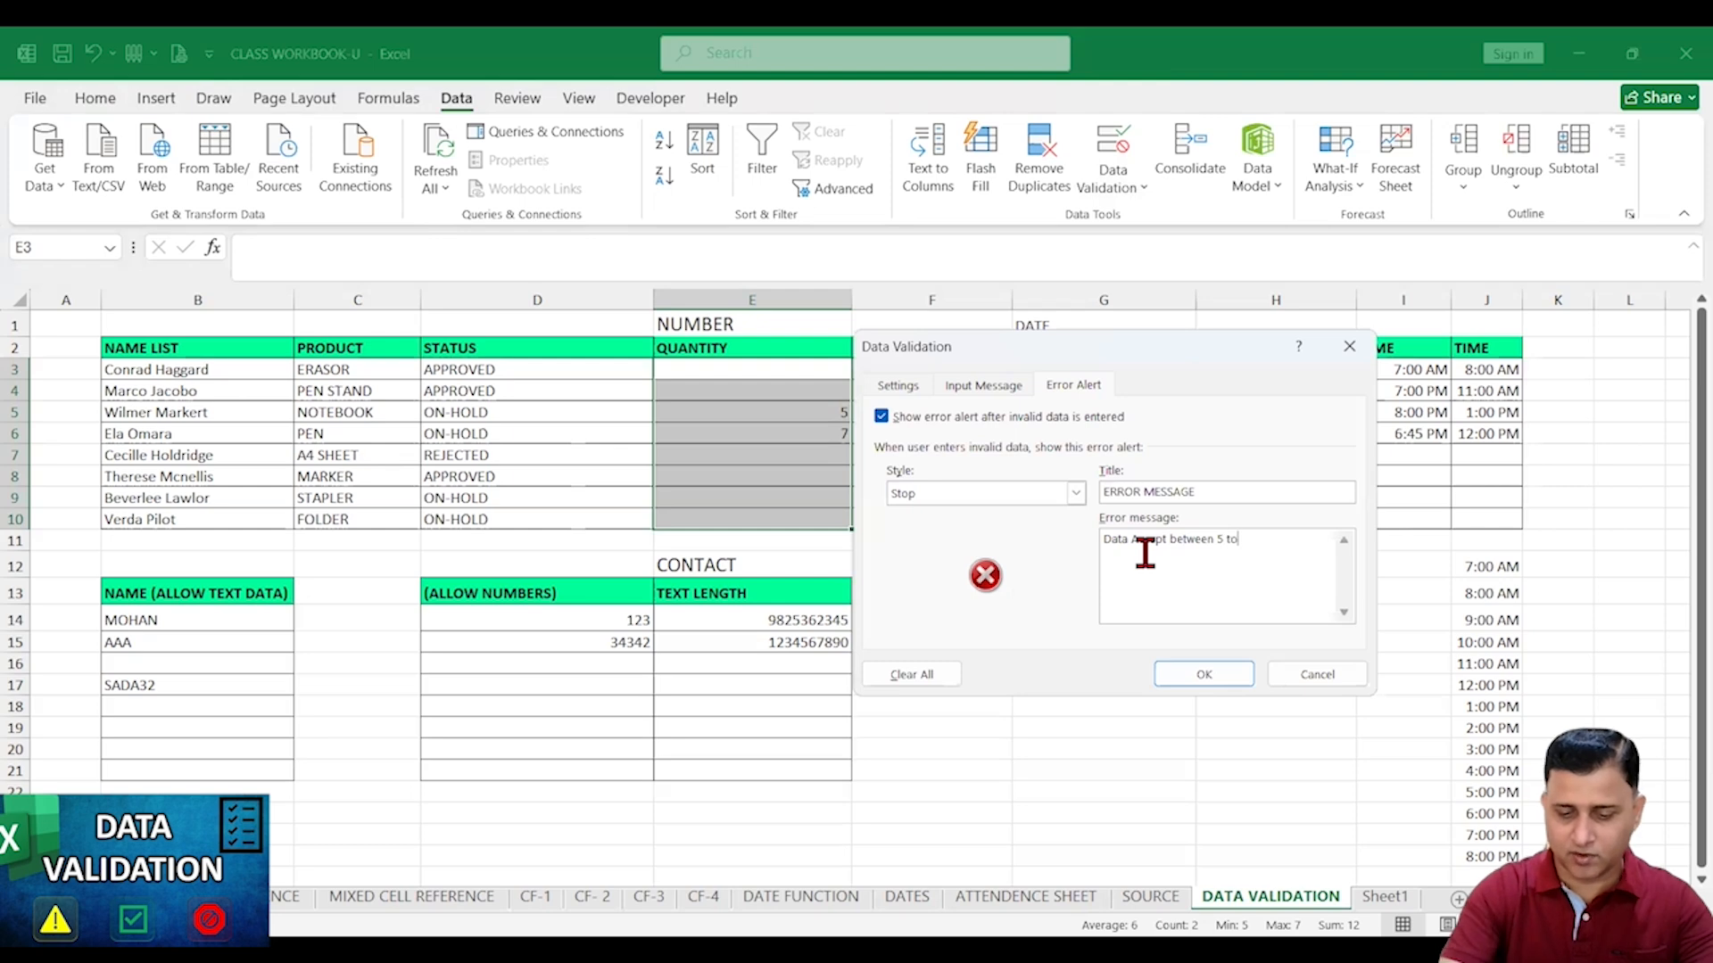
pyautogui.write(' 50 only')
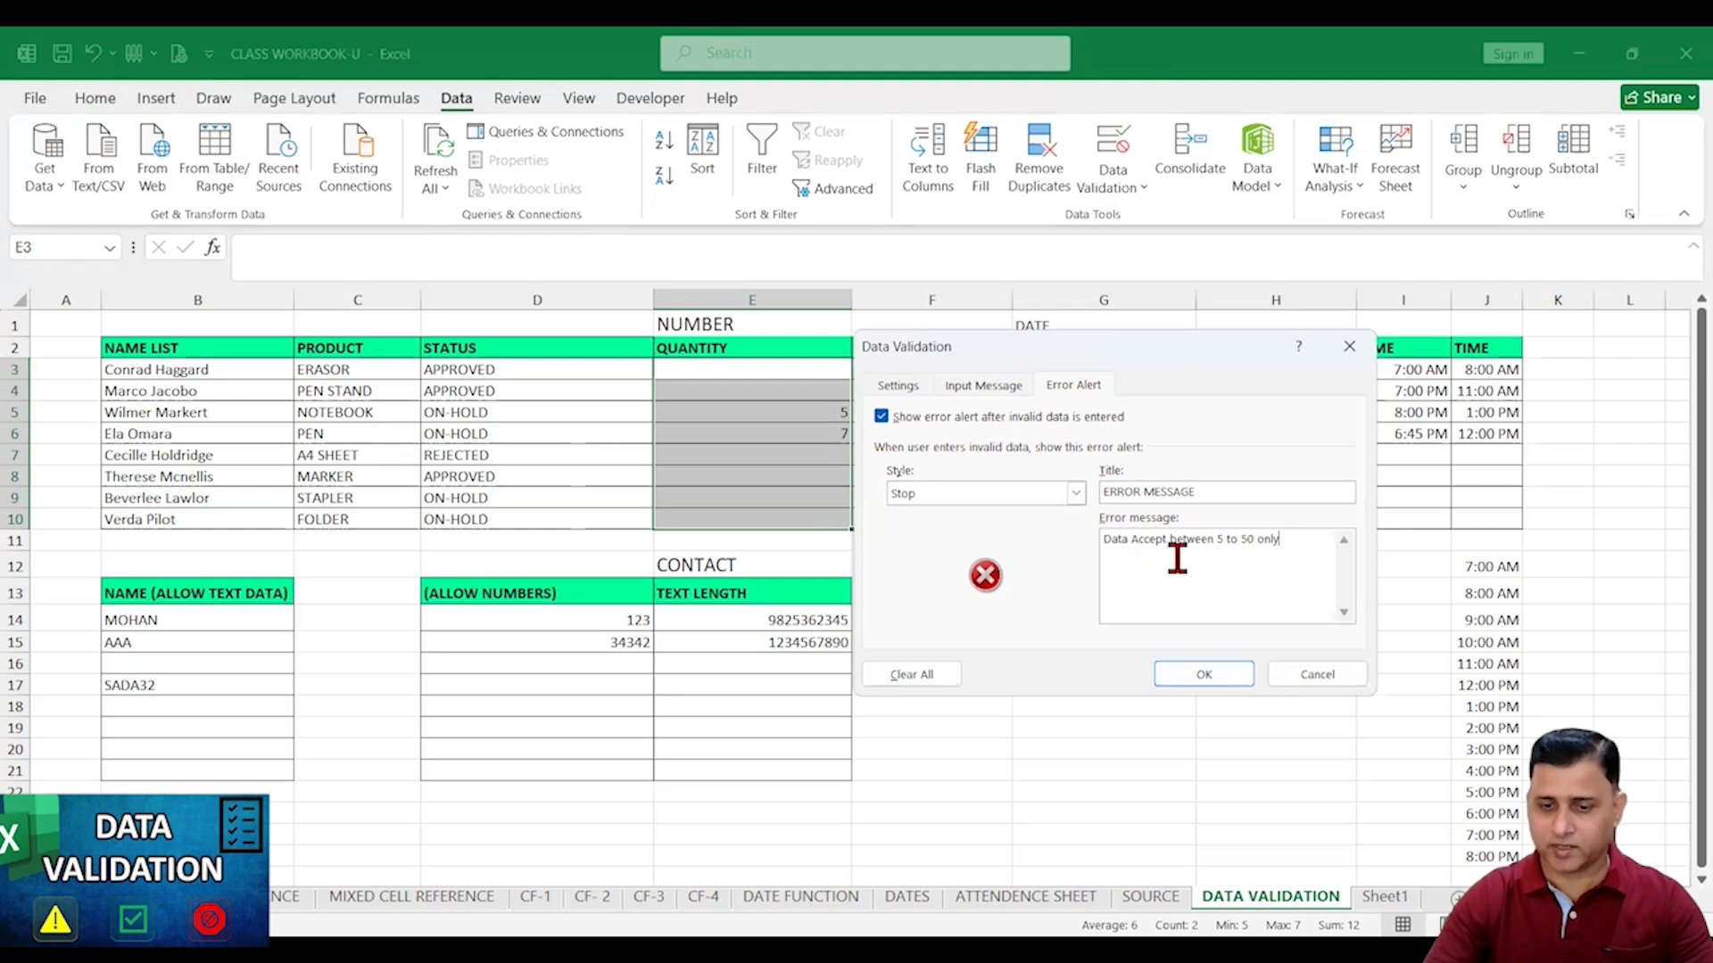
pyautogui.click(1225, 677)
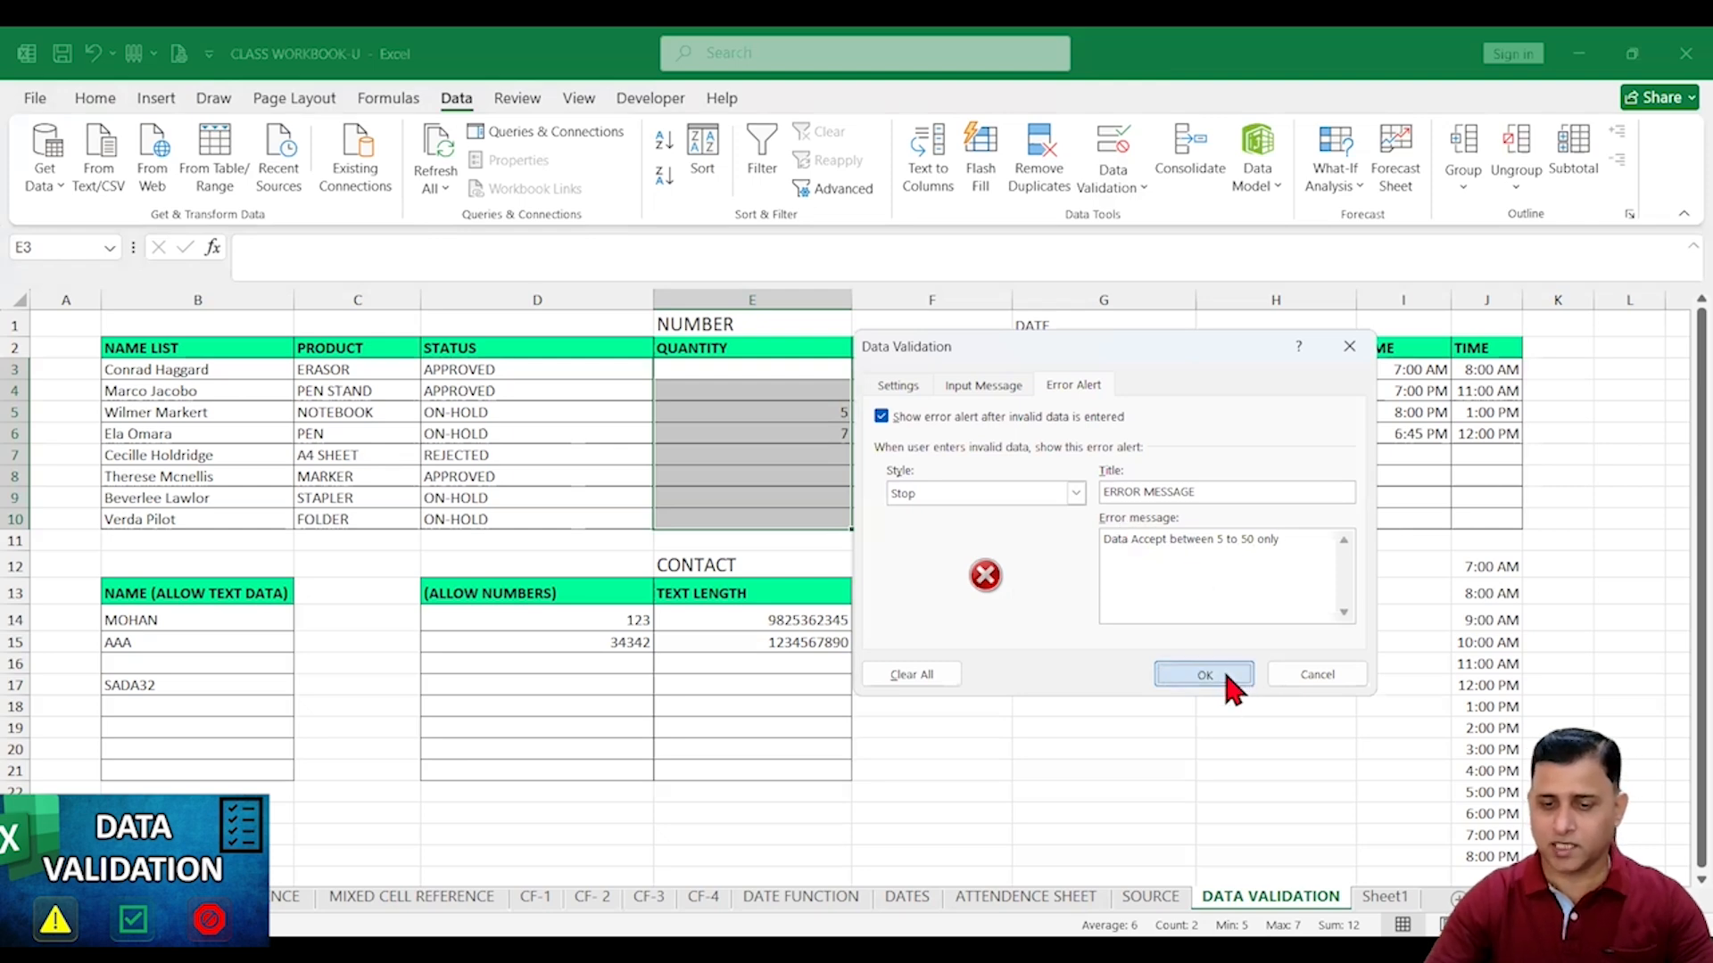
# Test the custom alert by trying to enter 3 in quantity cell E7, and cancel the entry
pyautogui.click(811, 457)
pyautogui.write('3')
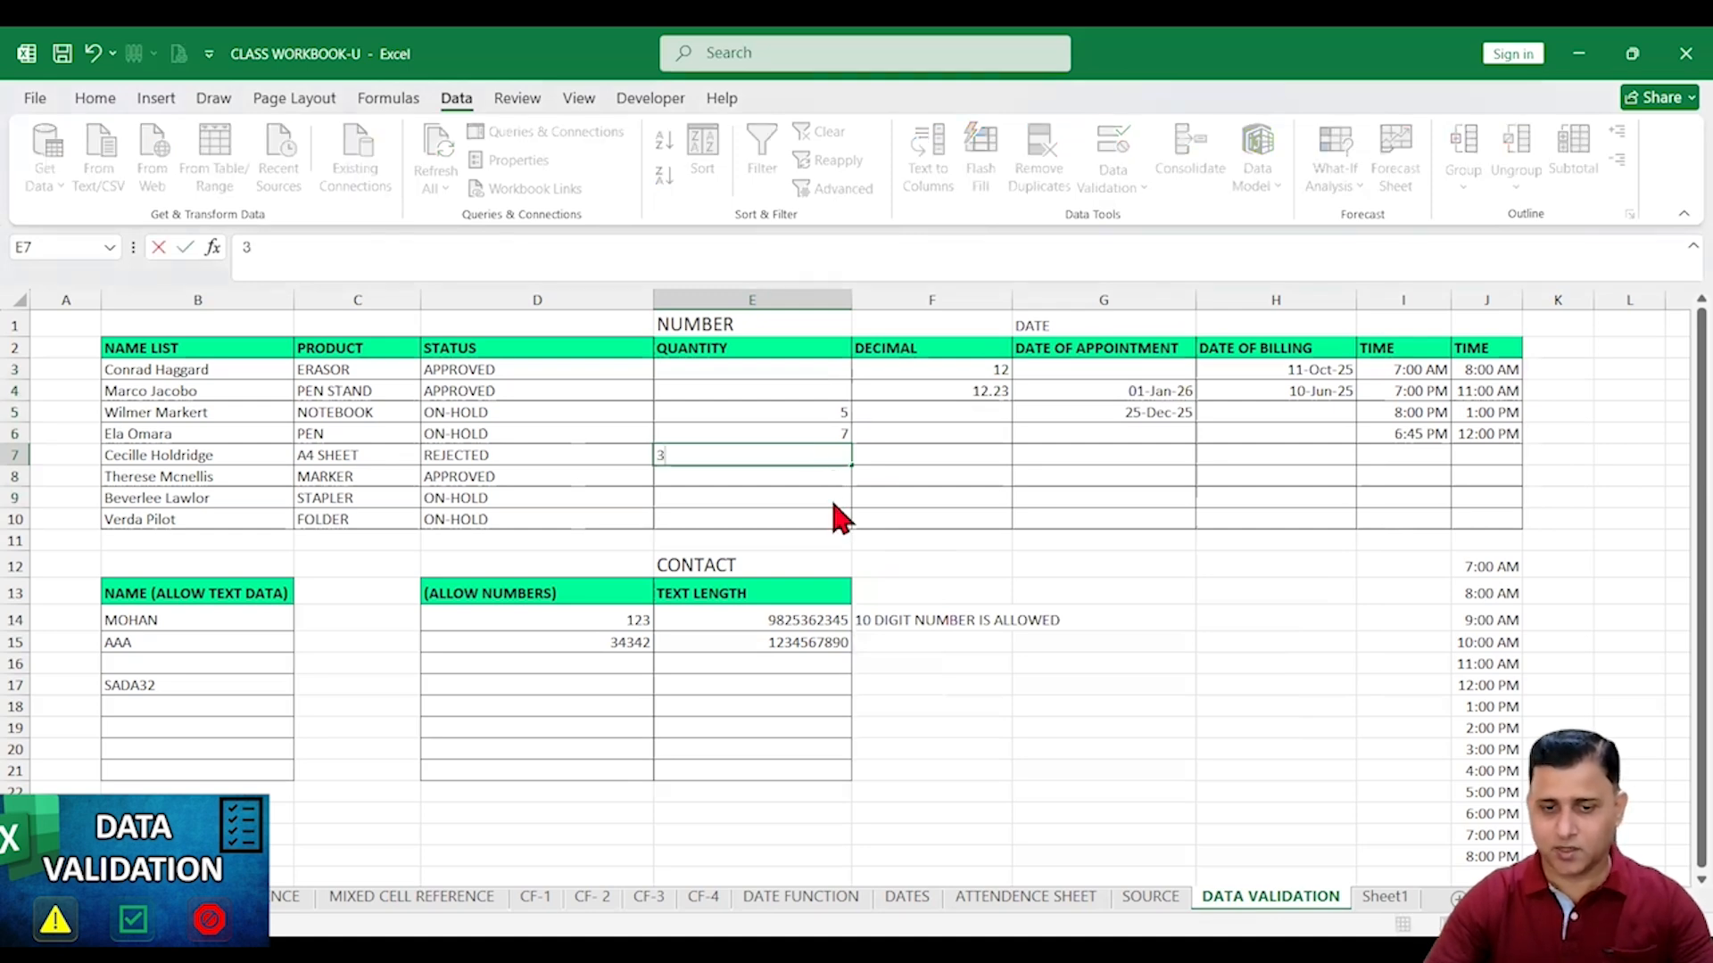
pyautogui.press('Return')
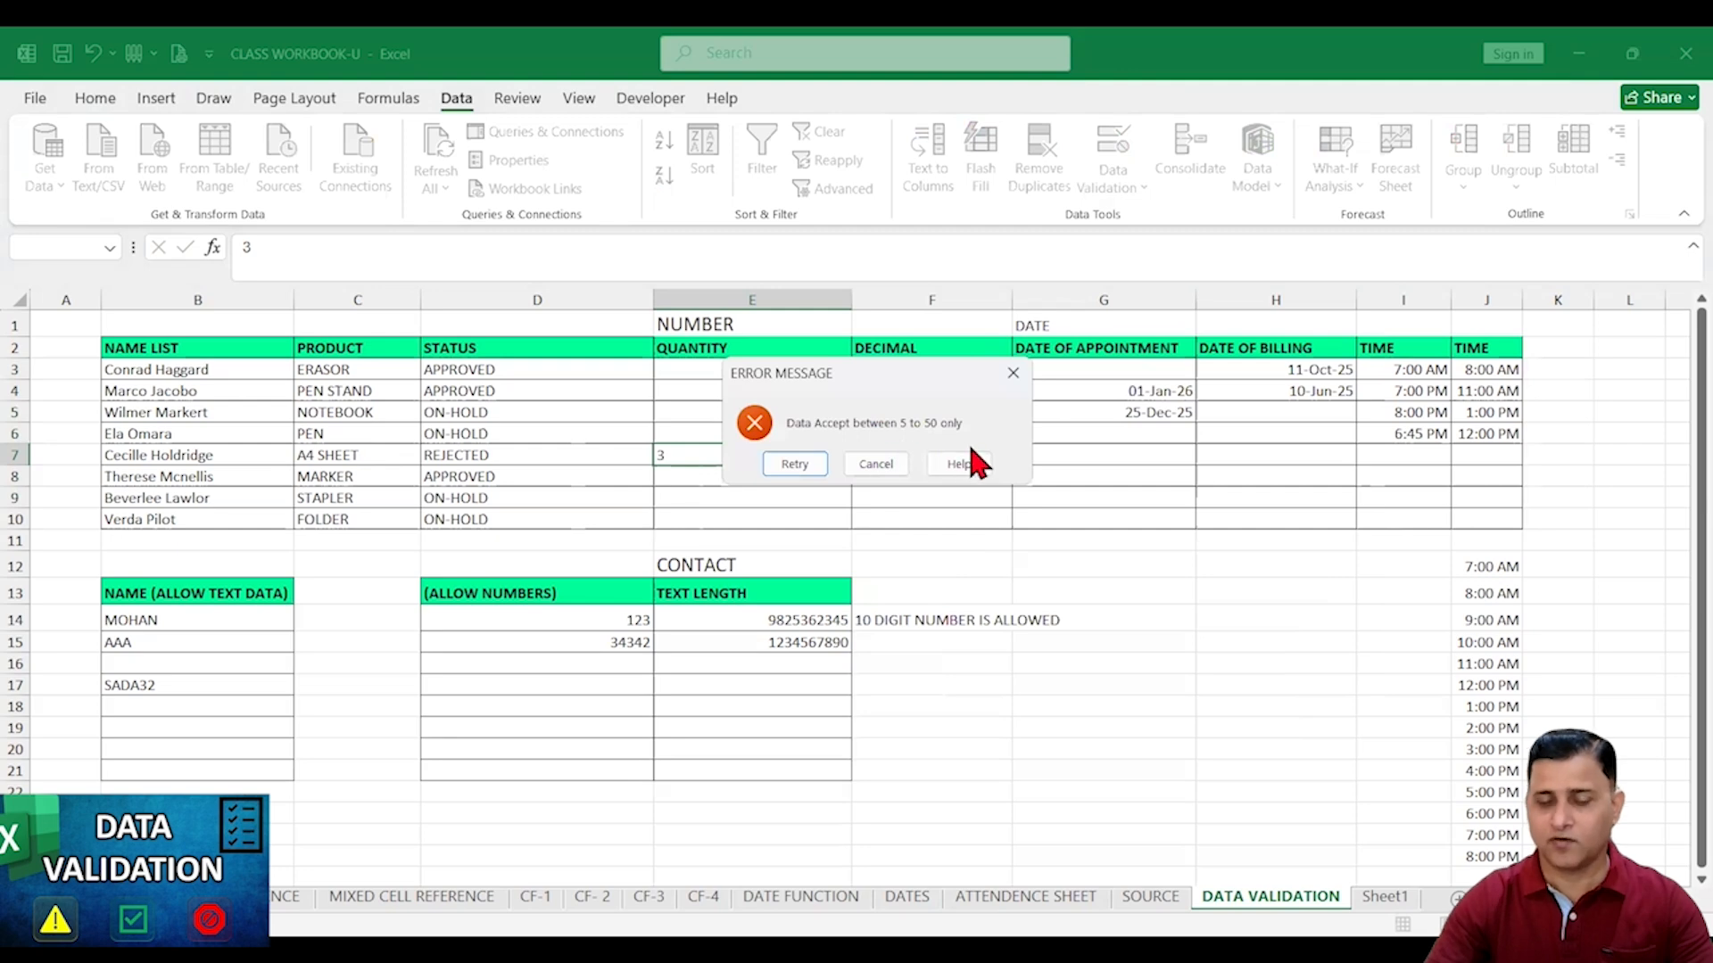
pyautogui.click(875, 464)
pyautogui.click(780, 386)
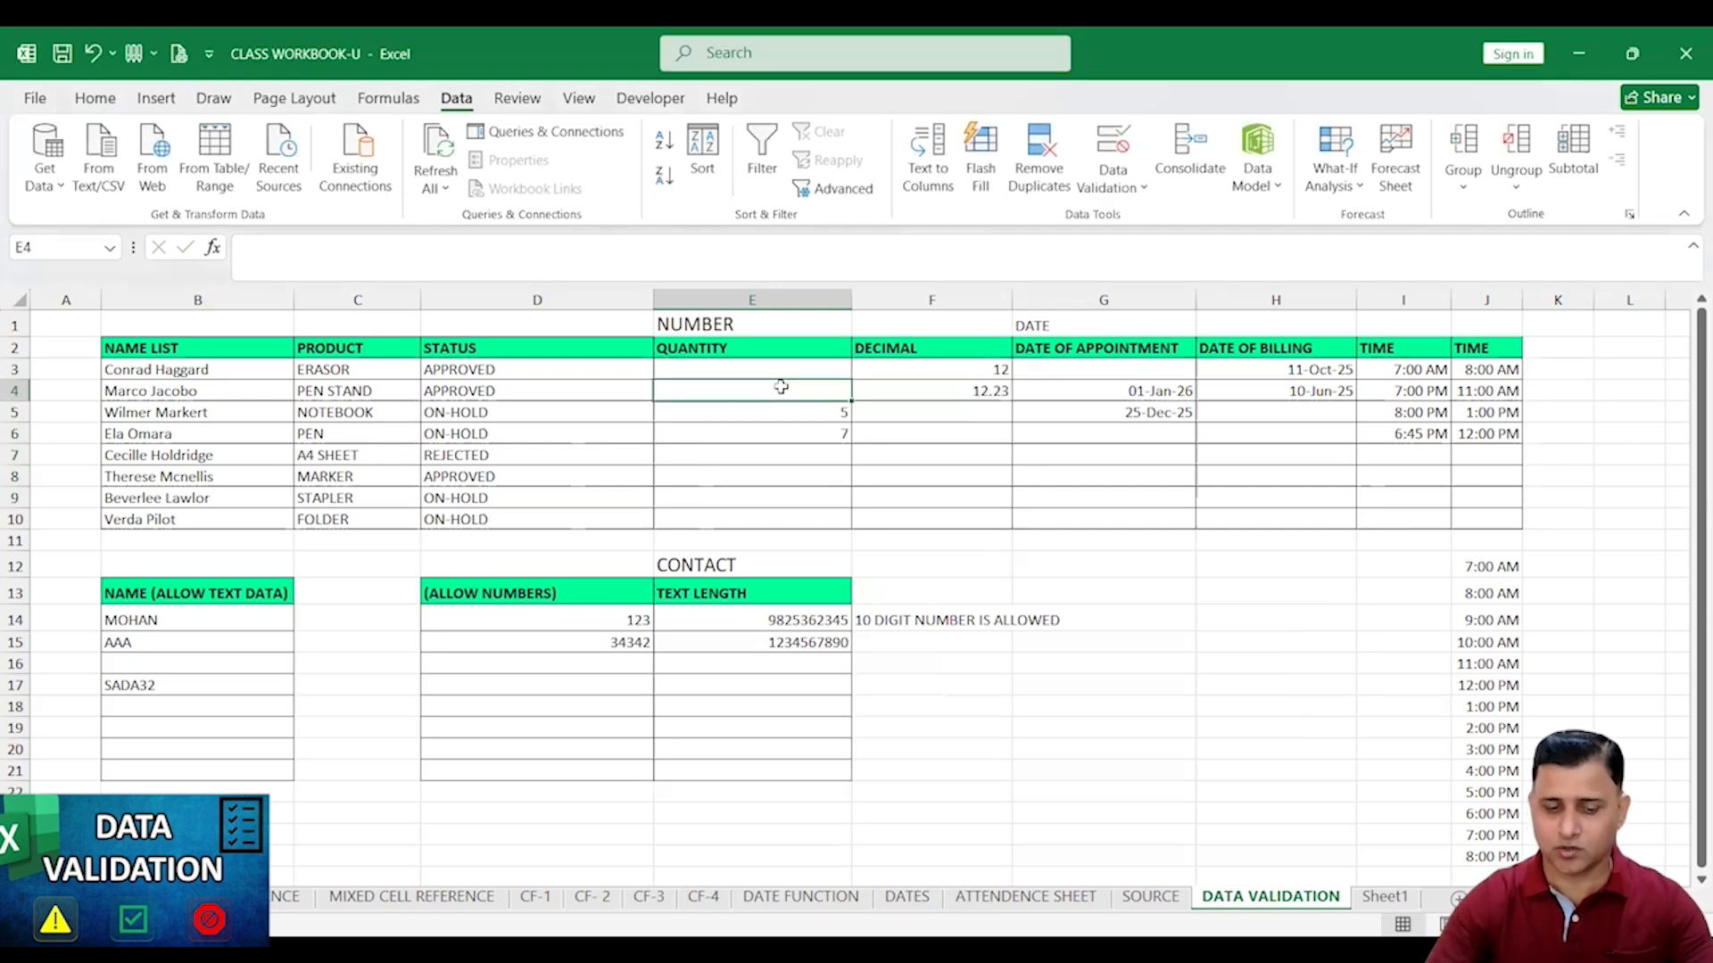
# Enter 45 in quantity cell E4, and test the alert by trying to enter 3 in E3 before dismissing it
pyautogui.write('45')
pyautogui.click(803, 368)
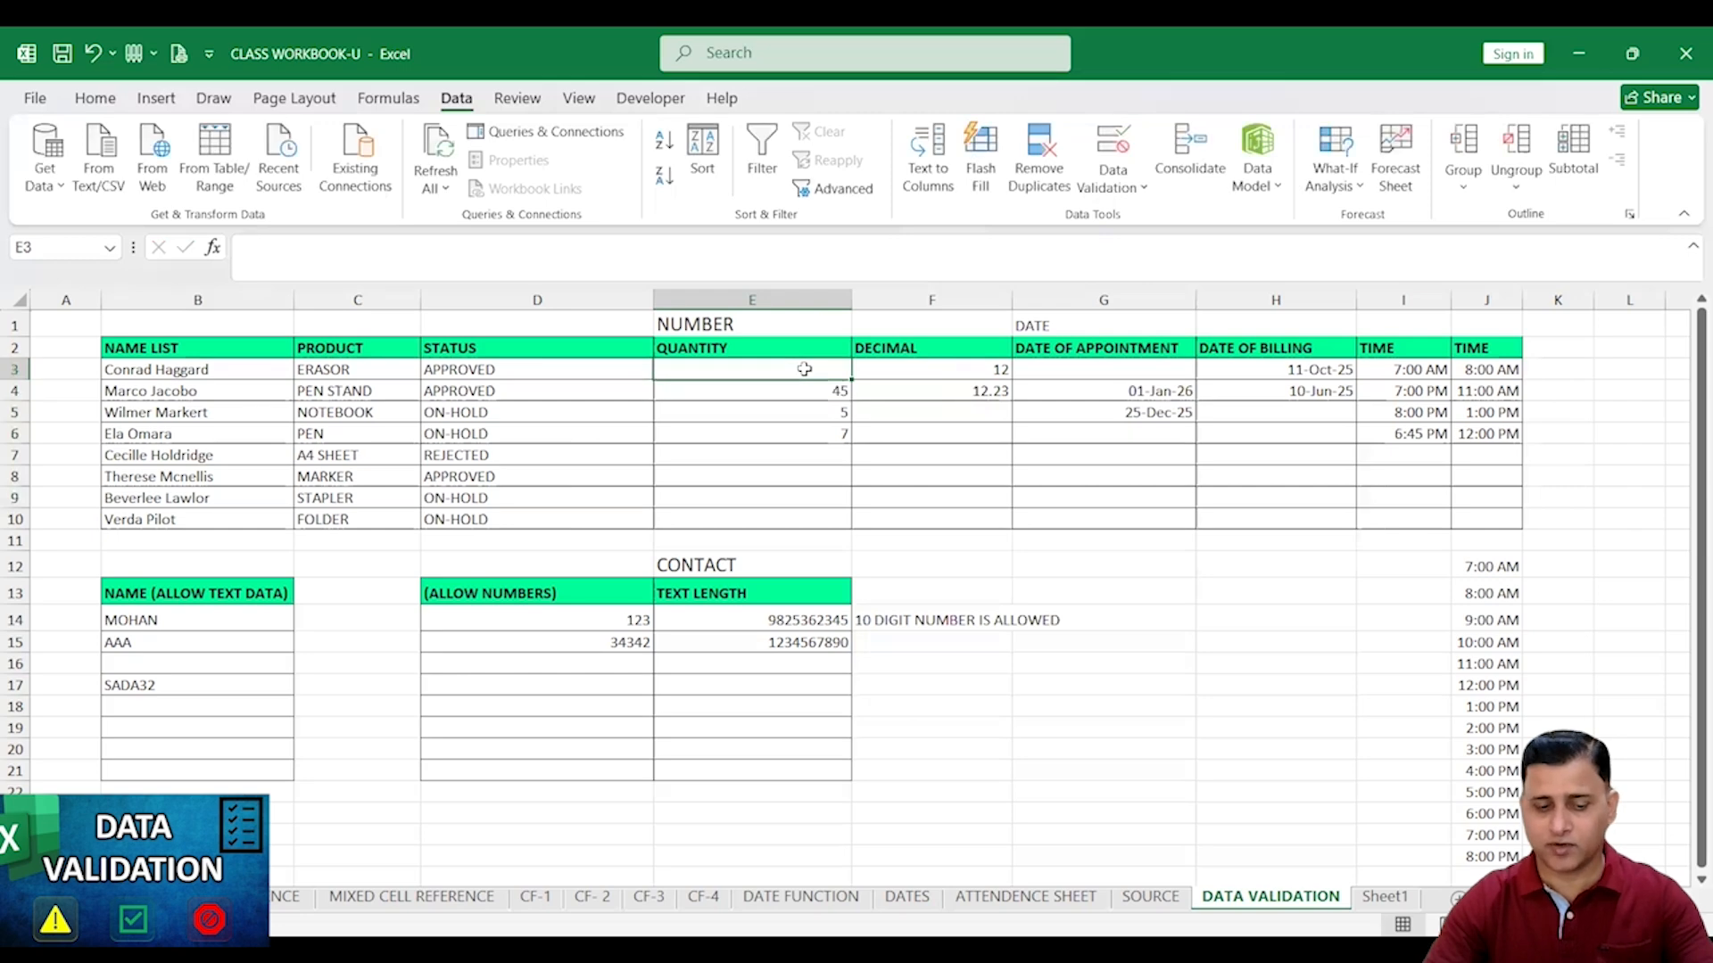
pyautogui.write('32')
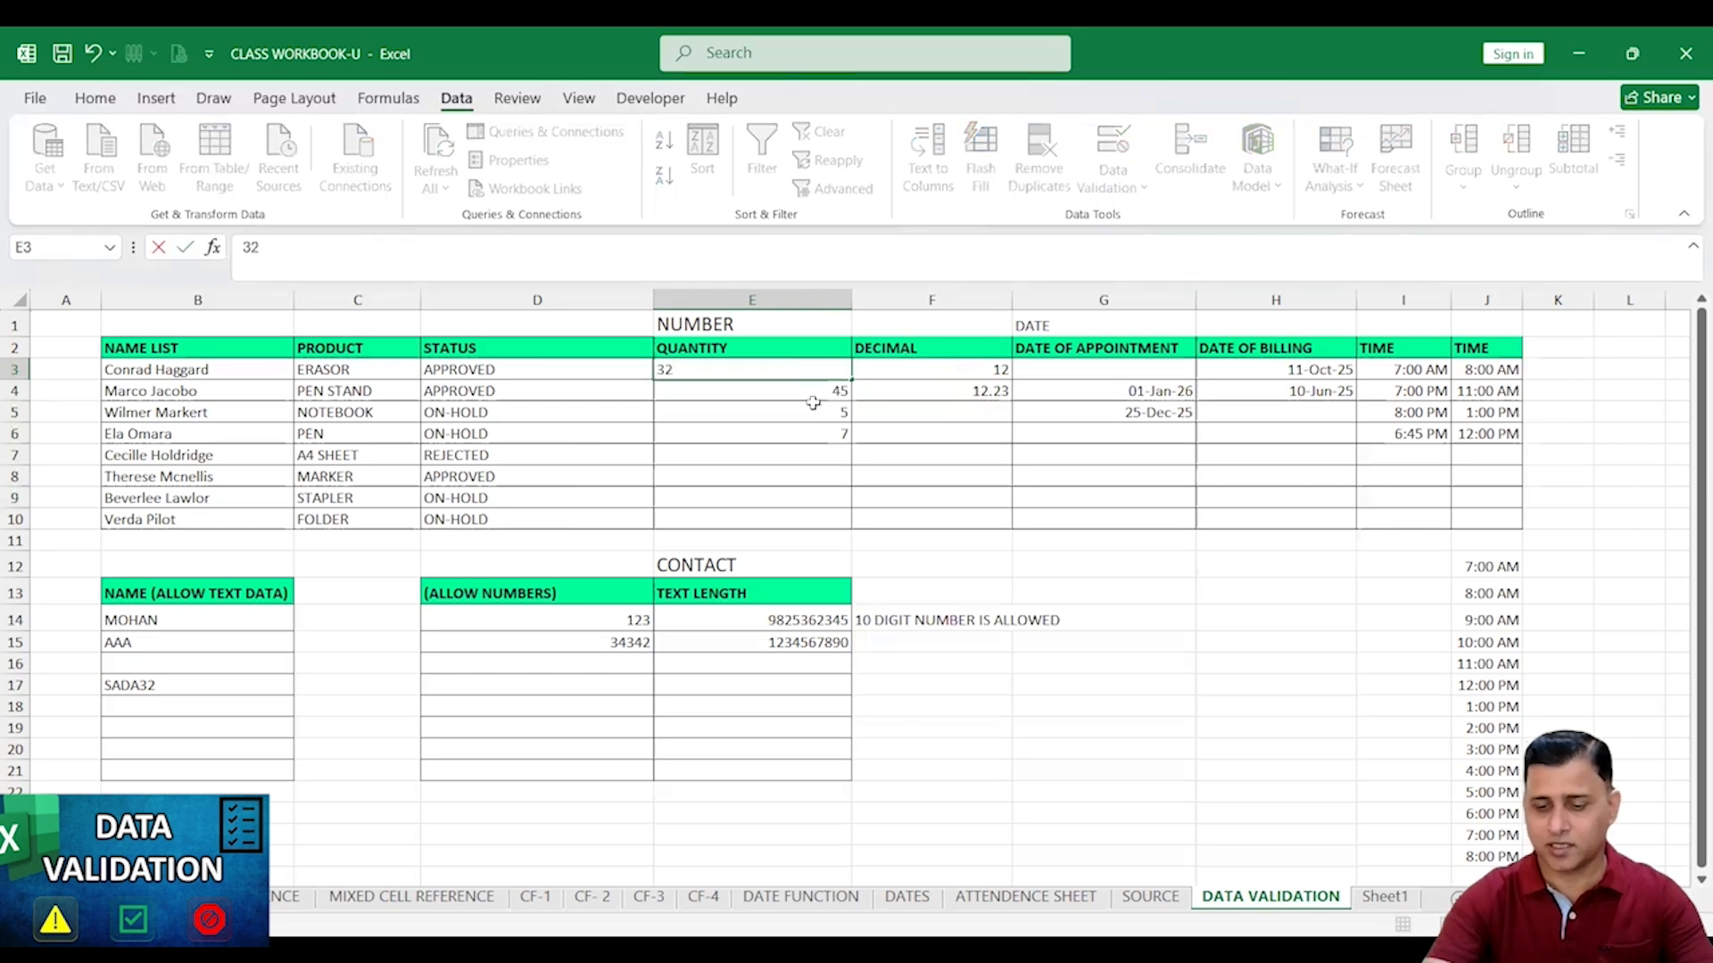
pyautogui.press('BackSpace')
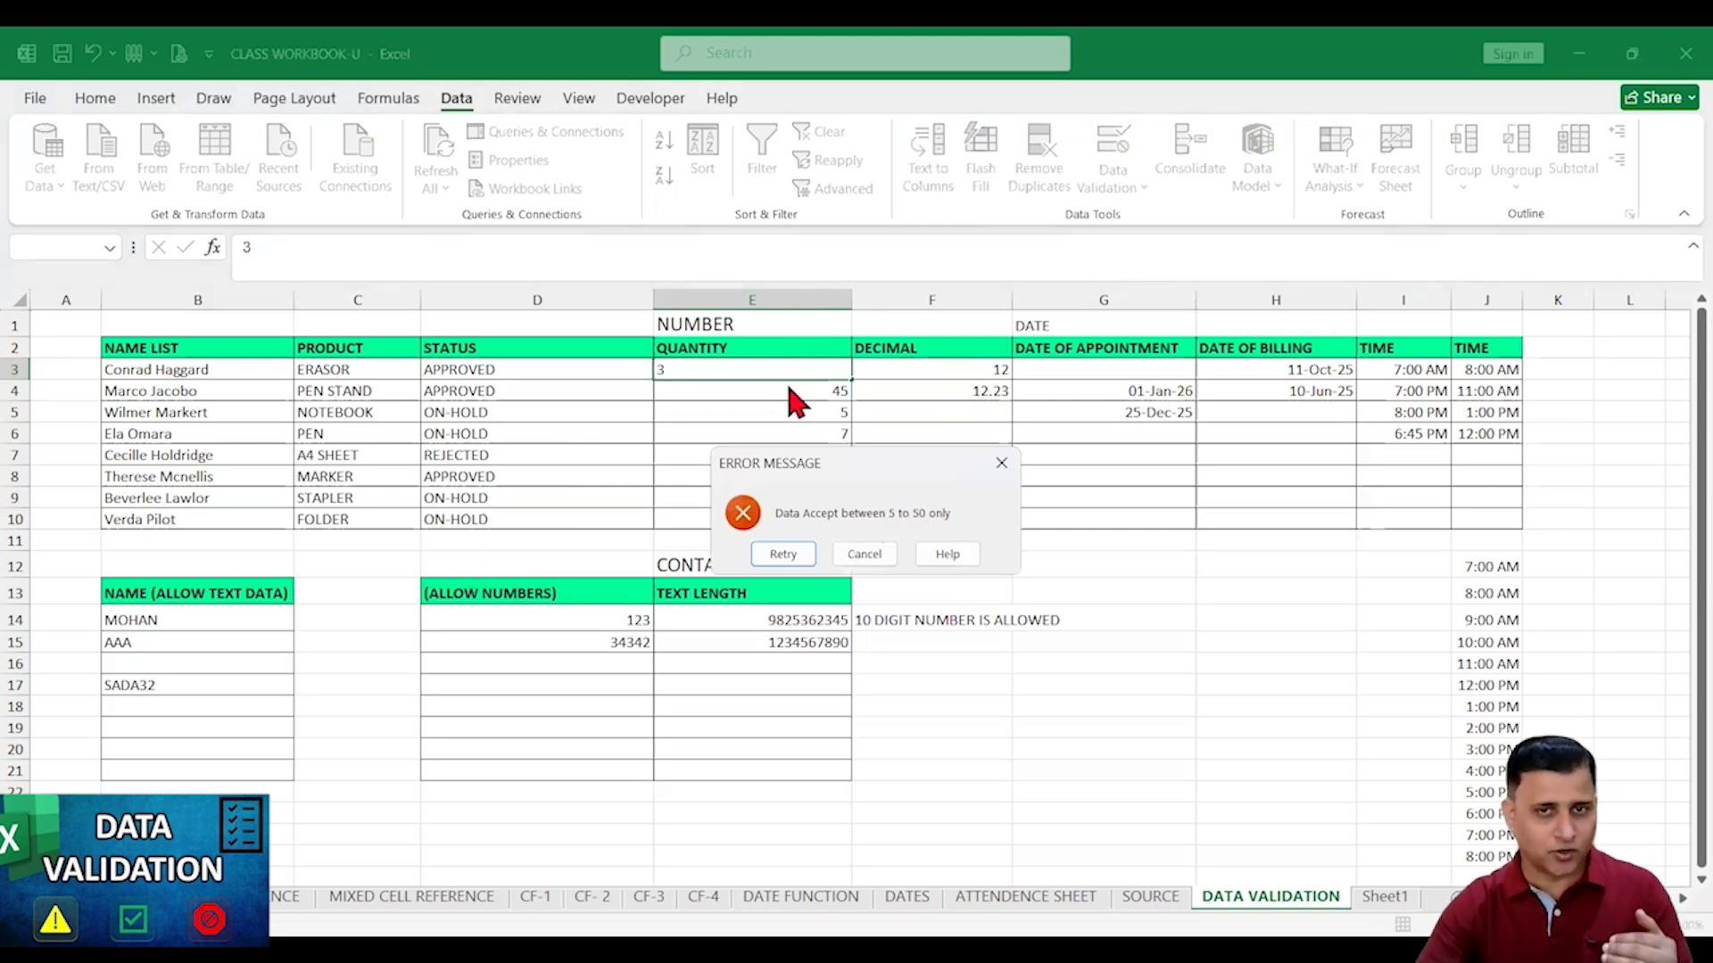
pyautogui.click(1001, 468)
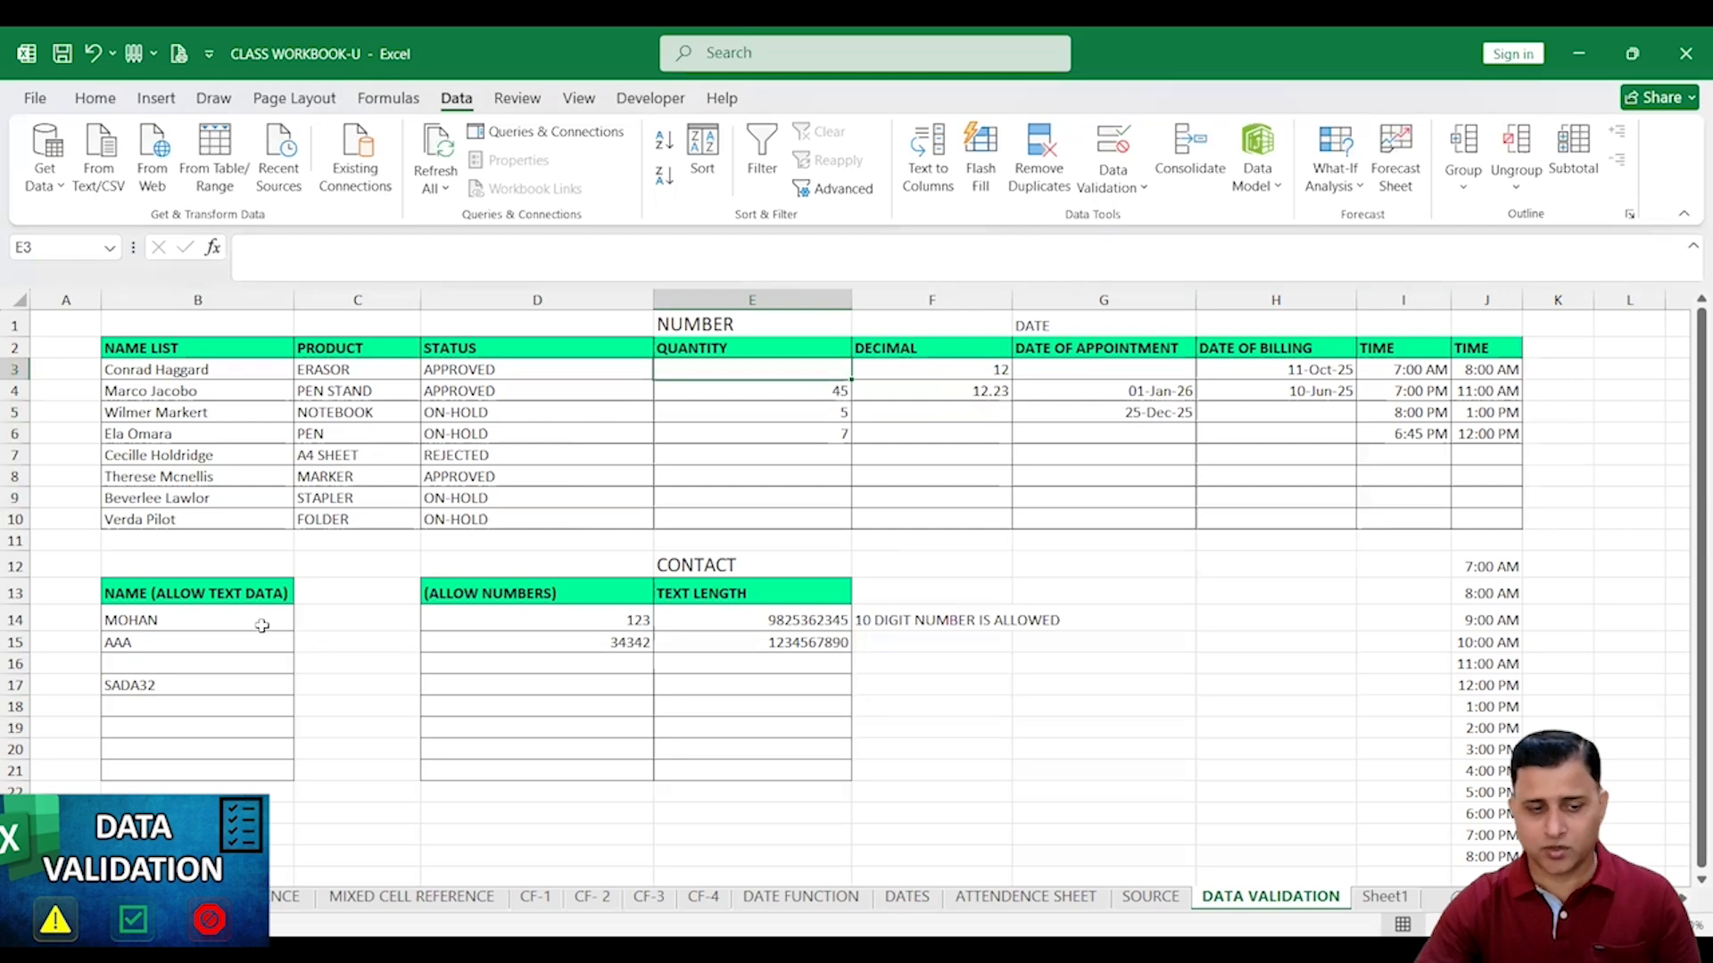
# Test the text-only validation by trying to enter 133 in cell B16, and cancel the entry
pyautogui.click(233, 621)
pyautogui.click(221, 665)
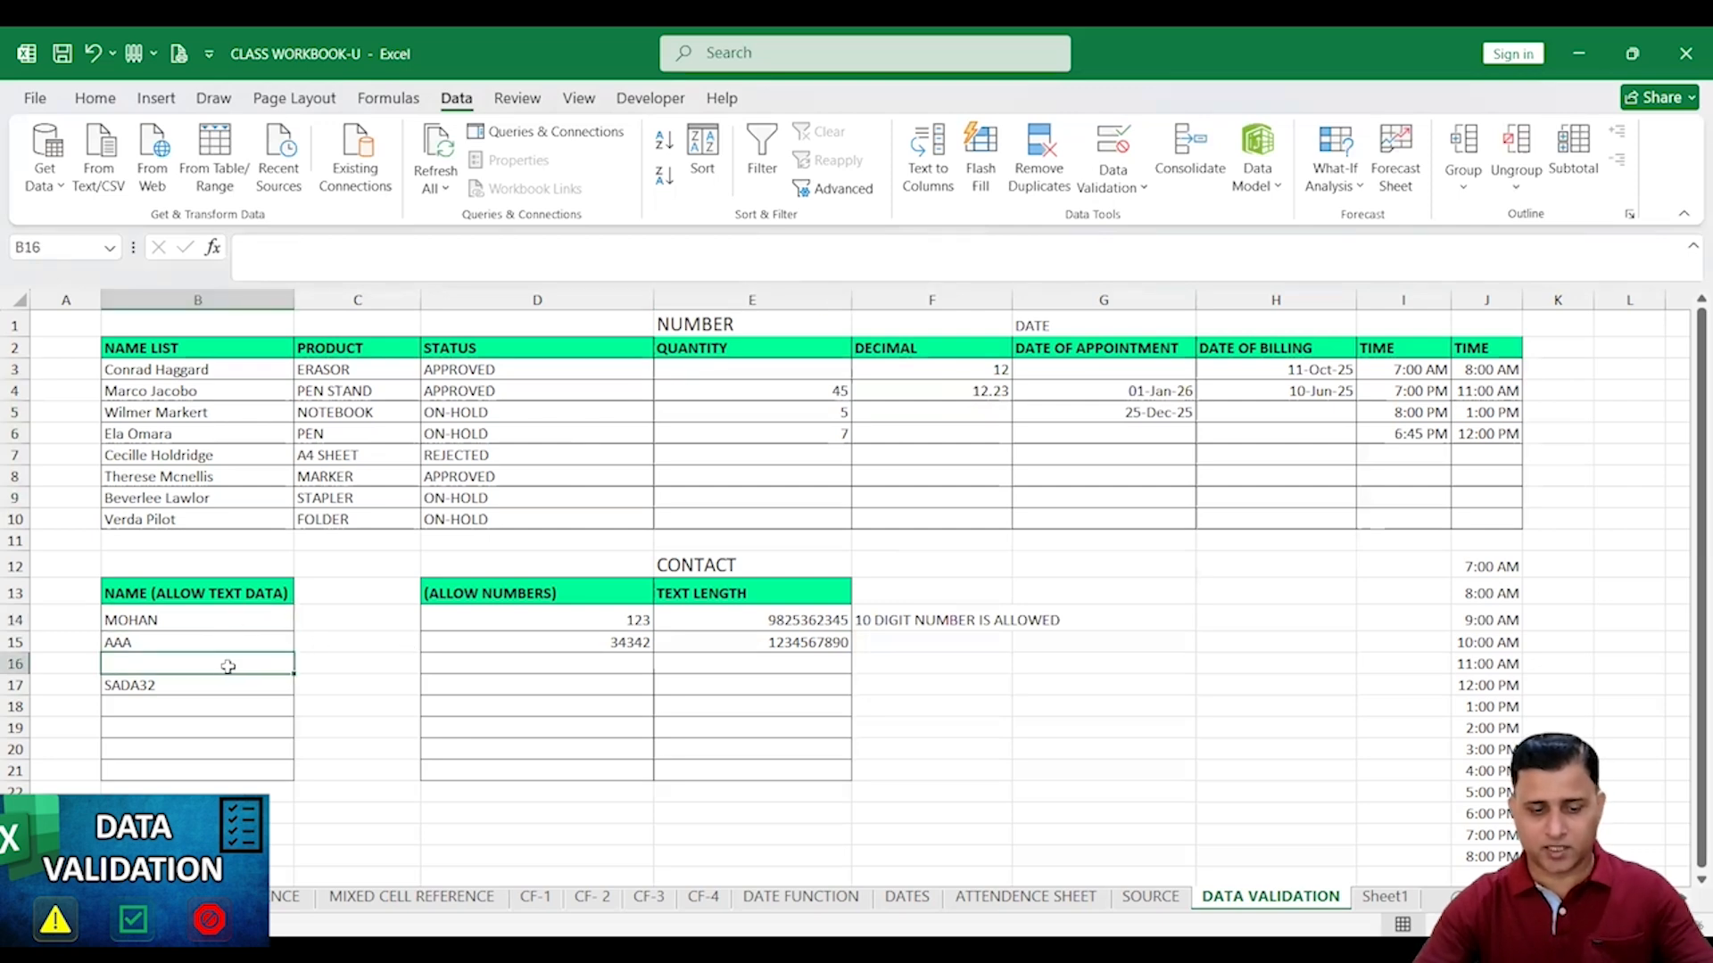
pyautogui.write('133')
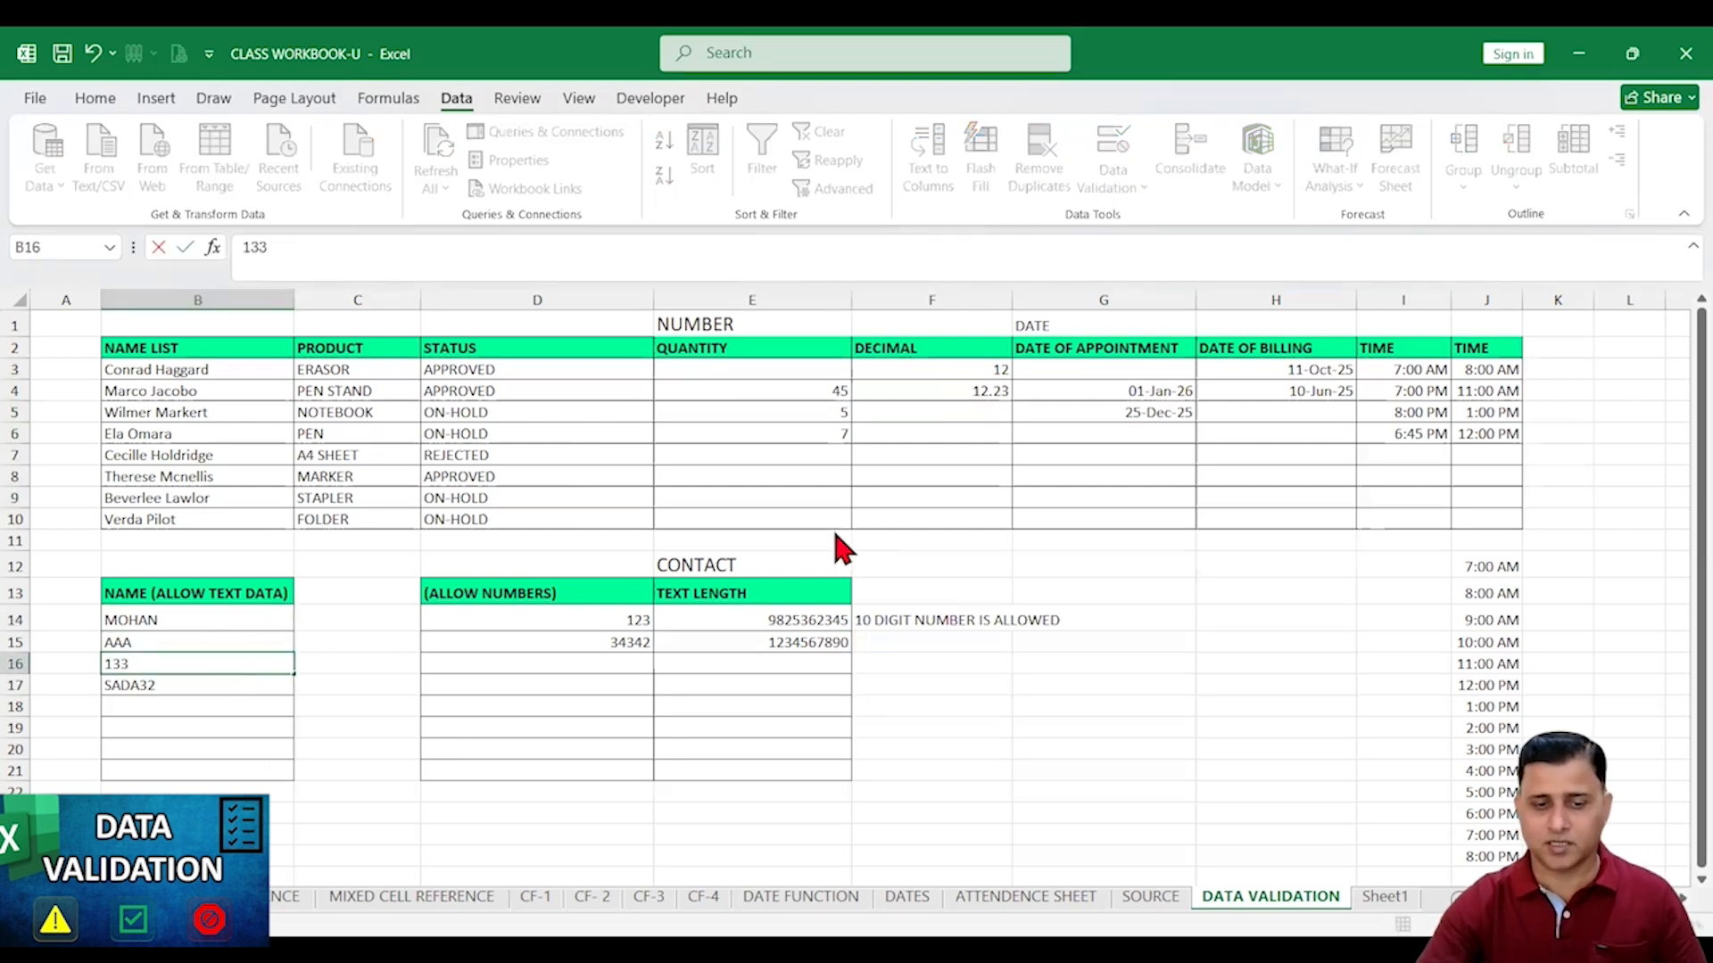
pyautogui.press('Return')
pyautogui.click(863, 555)
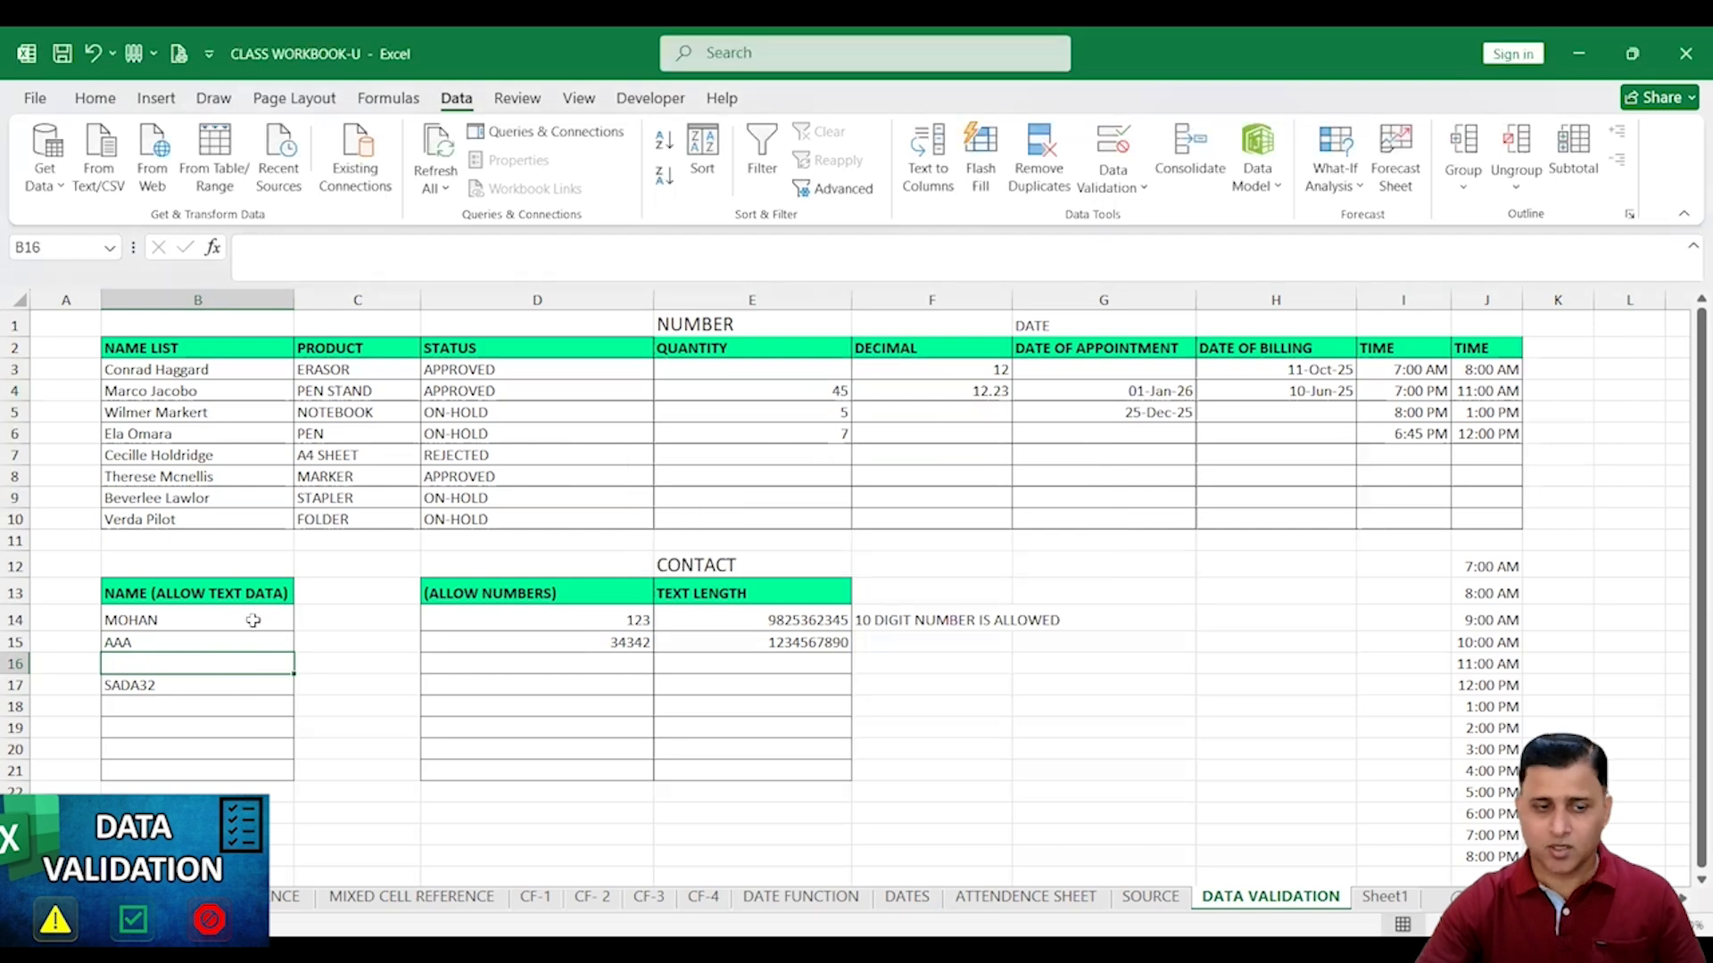
# Give the data validation error alert for the text-only name cells B14:B21 the title "ENTRY MESSAGE"
pyautogui.moveTo(243, 618); pyautogui.dragTo(265, 778)
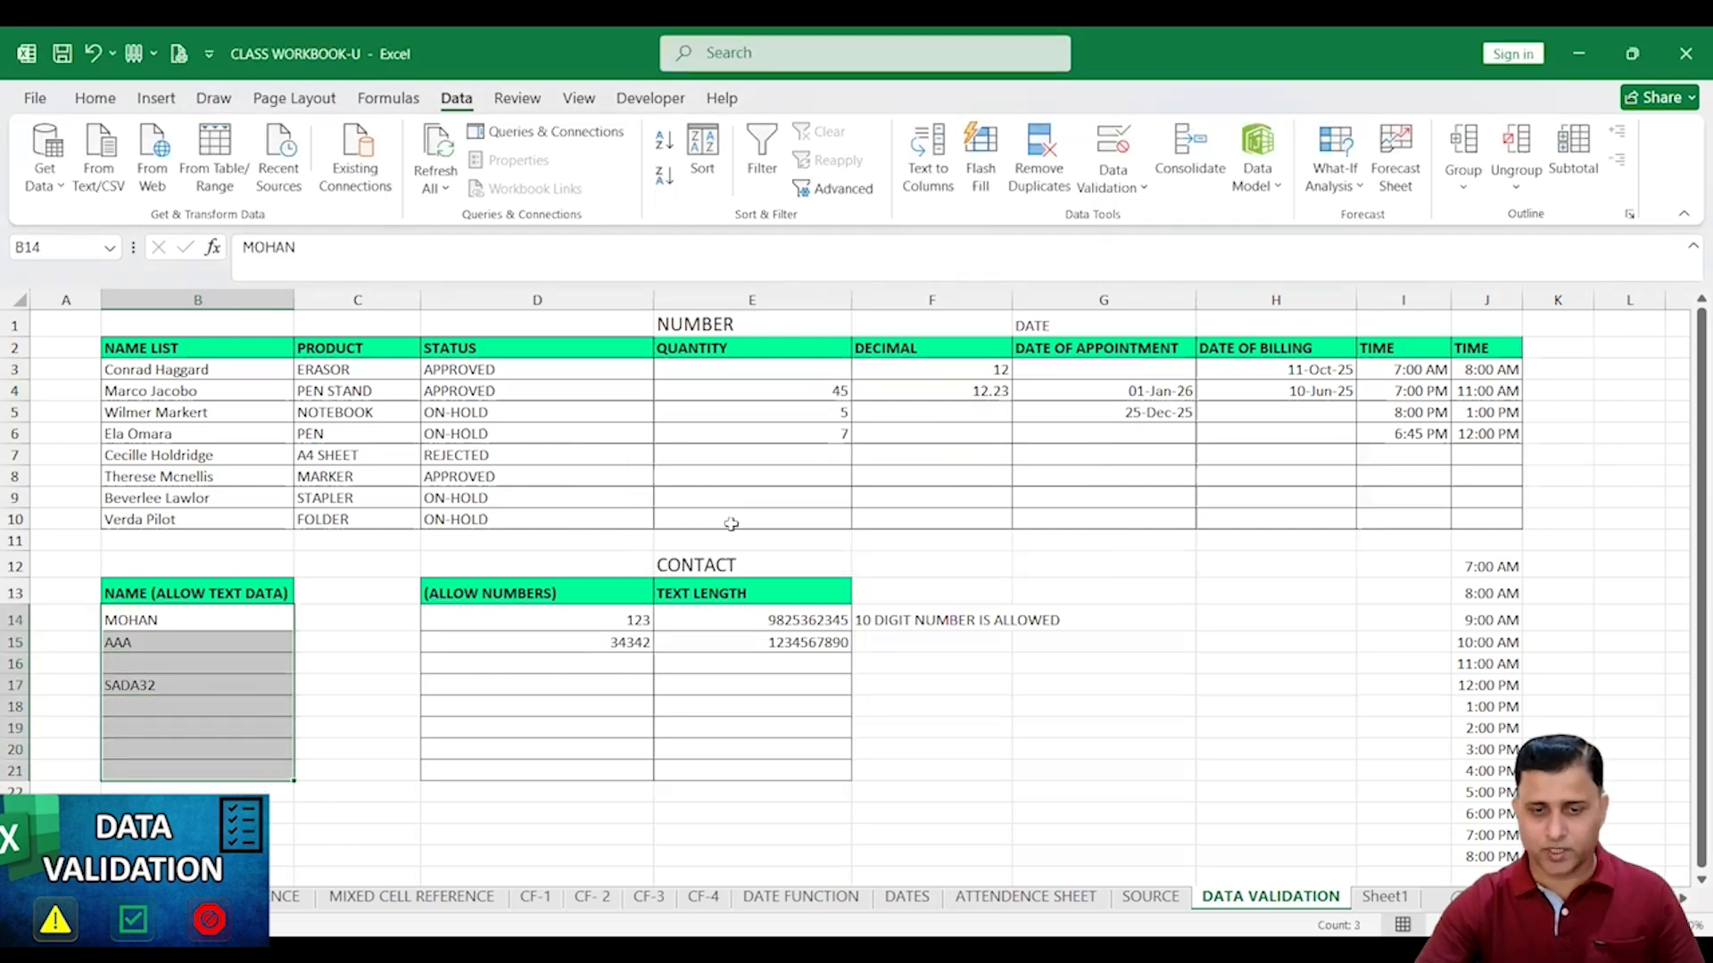
pyautogui.click(1117, 146)
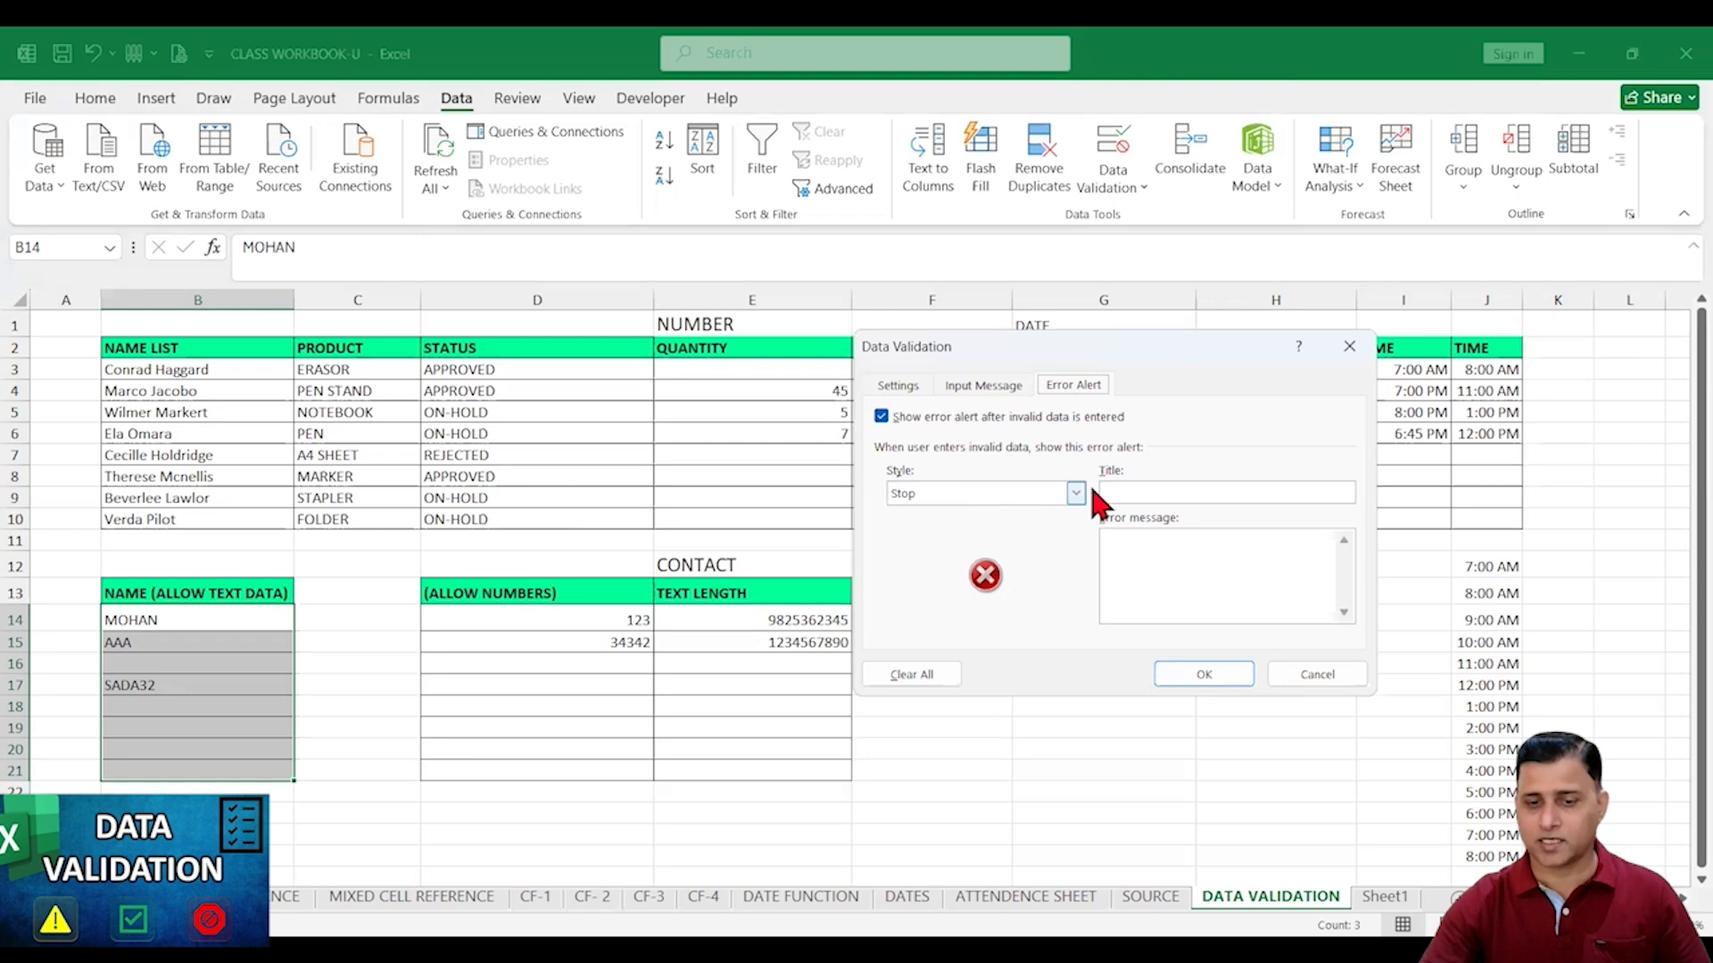
pyautogui.click(1140, 490)
pyautogui.write('e')
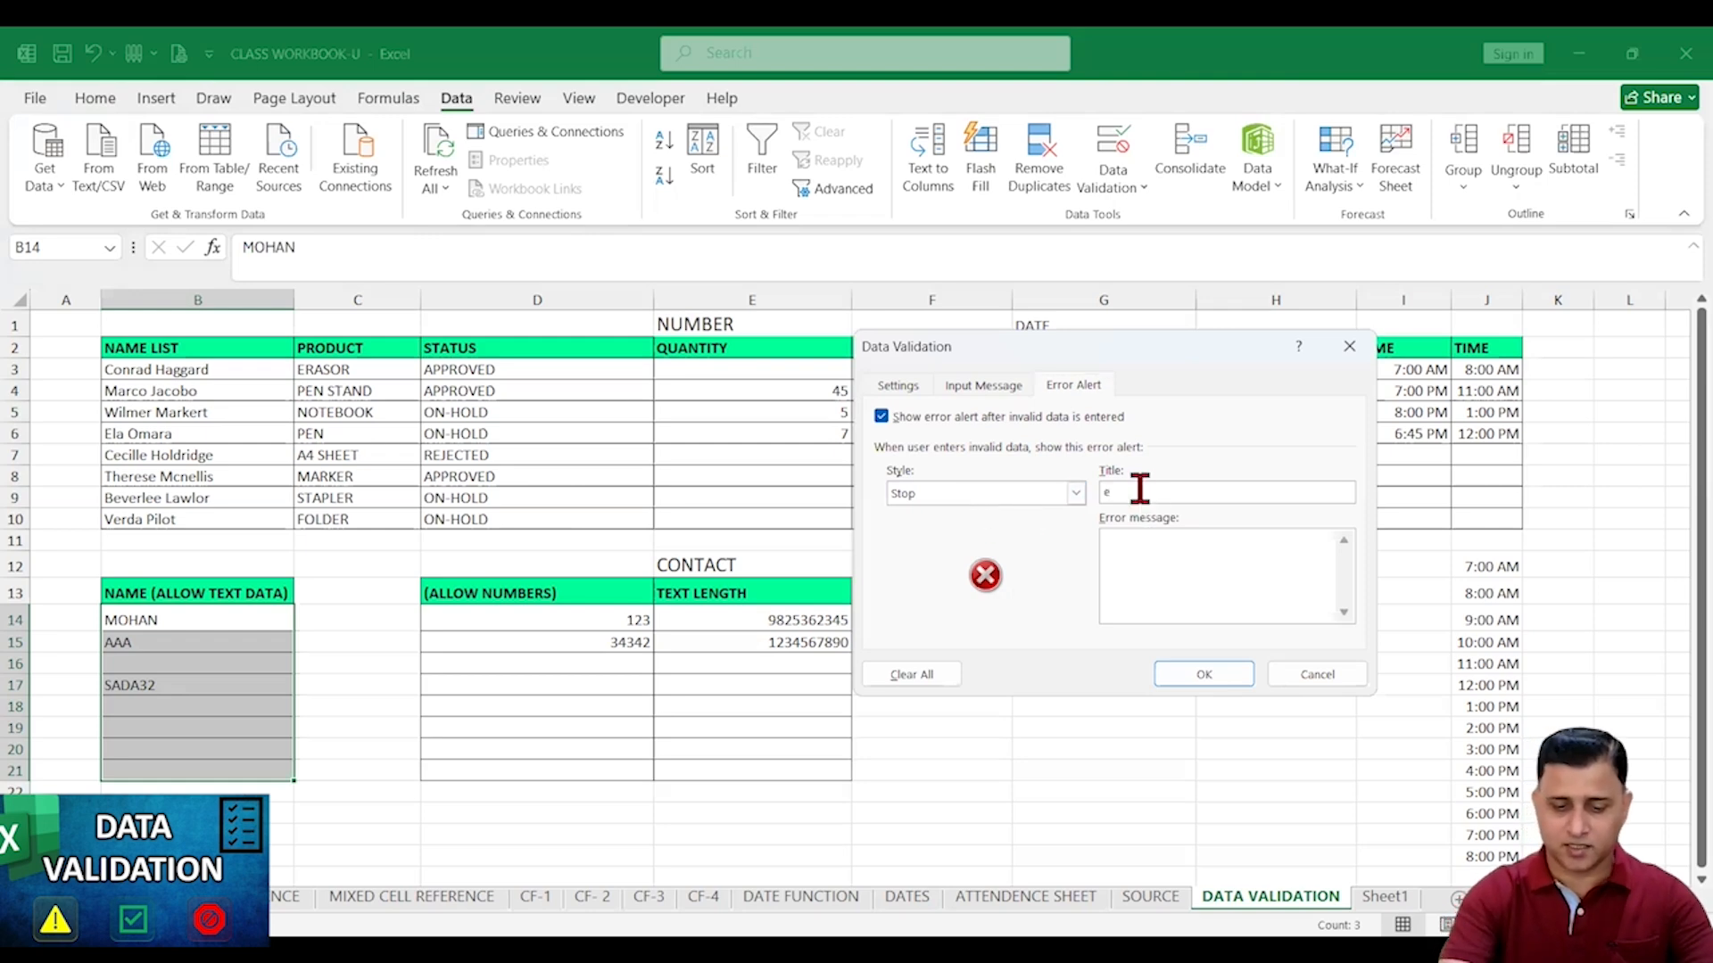
pyautogui.write('r')
pyautogui.press('BackSpace')
pyautogui.press('BackSpace')
pyautogui.write('EN')
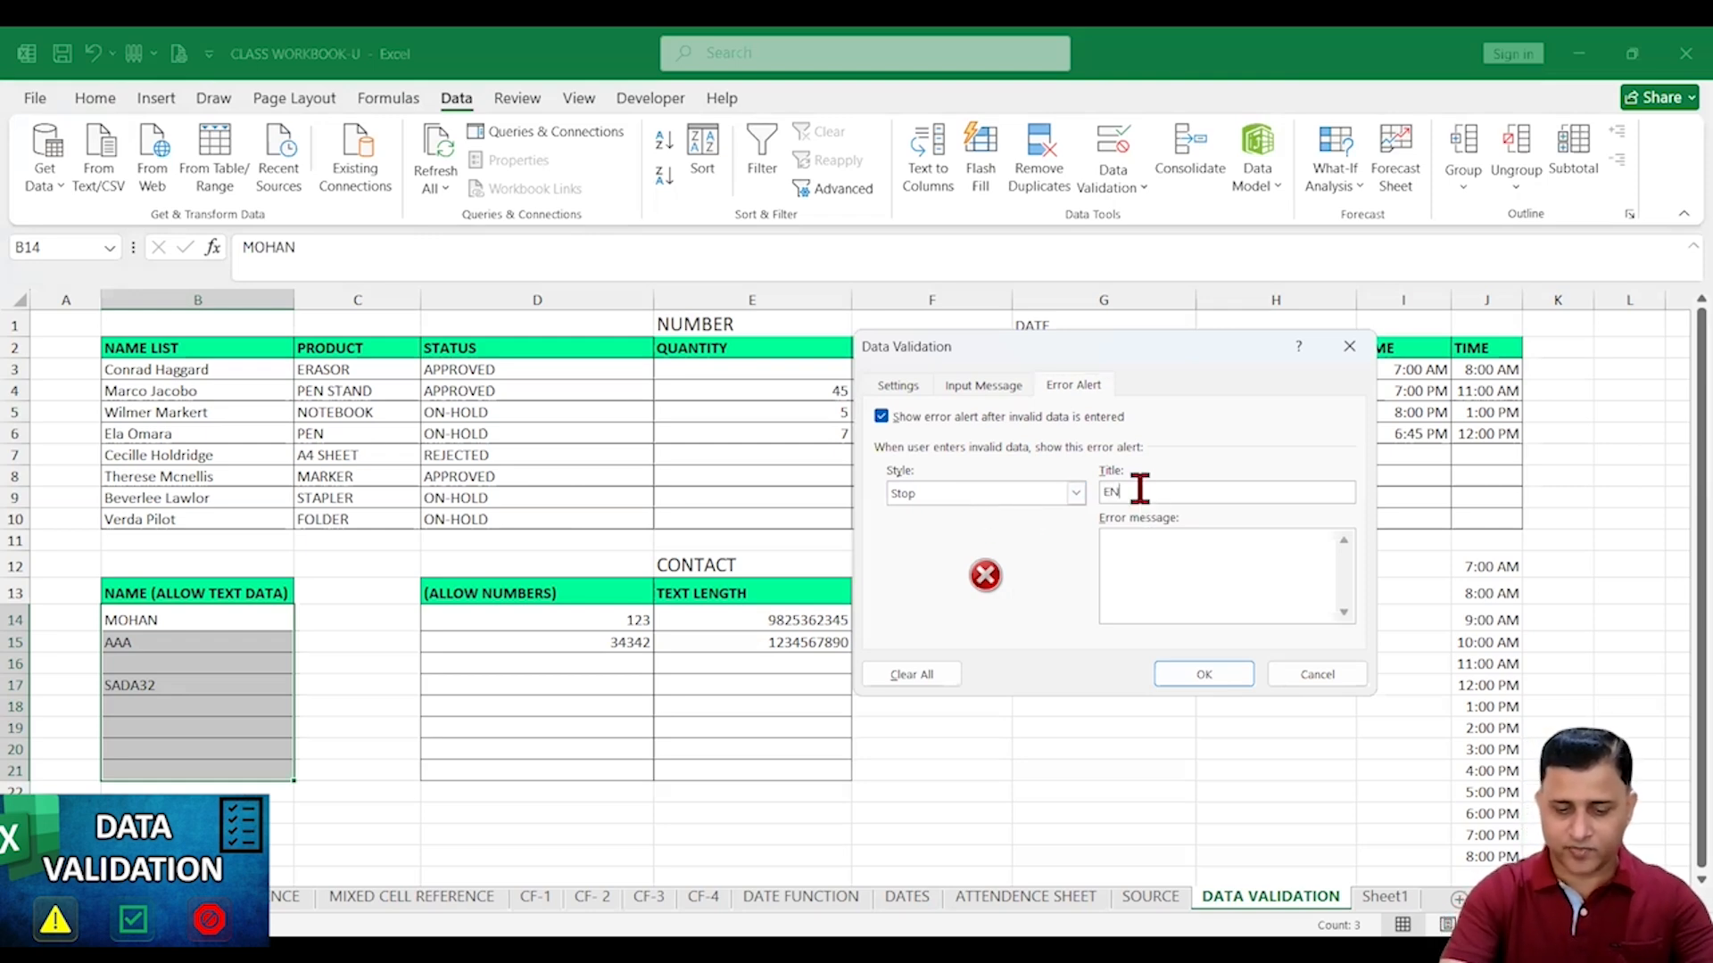
pyautogui.write('TRY MESA')
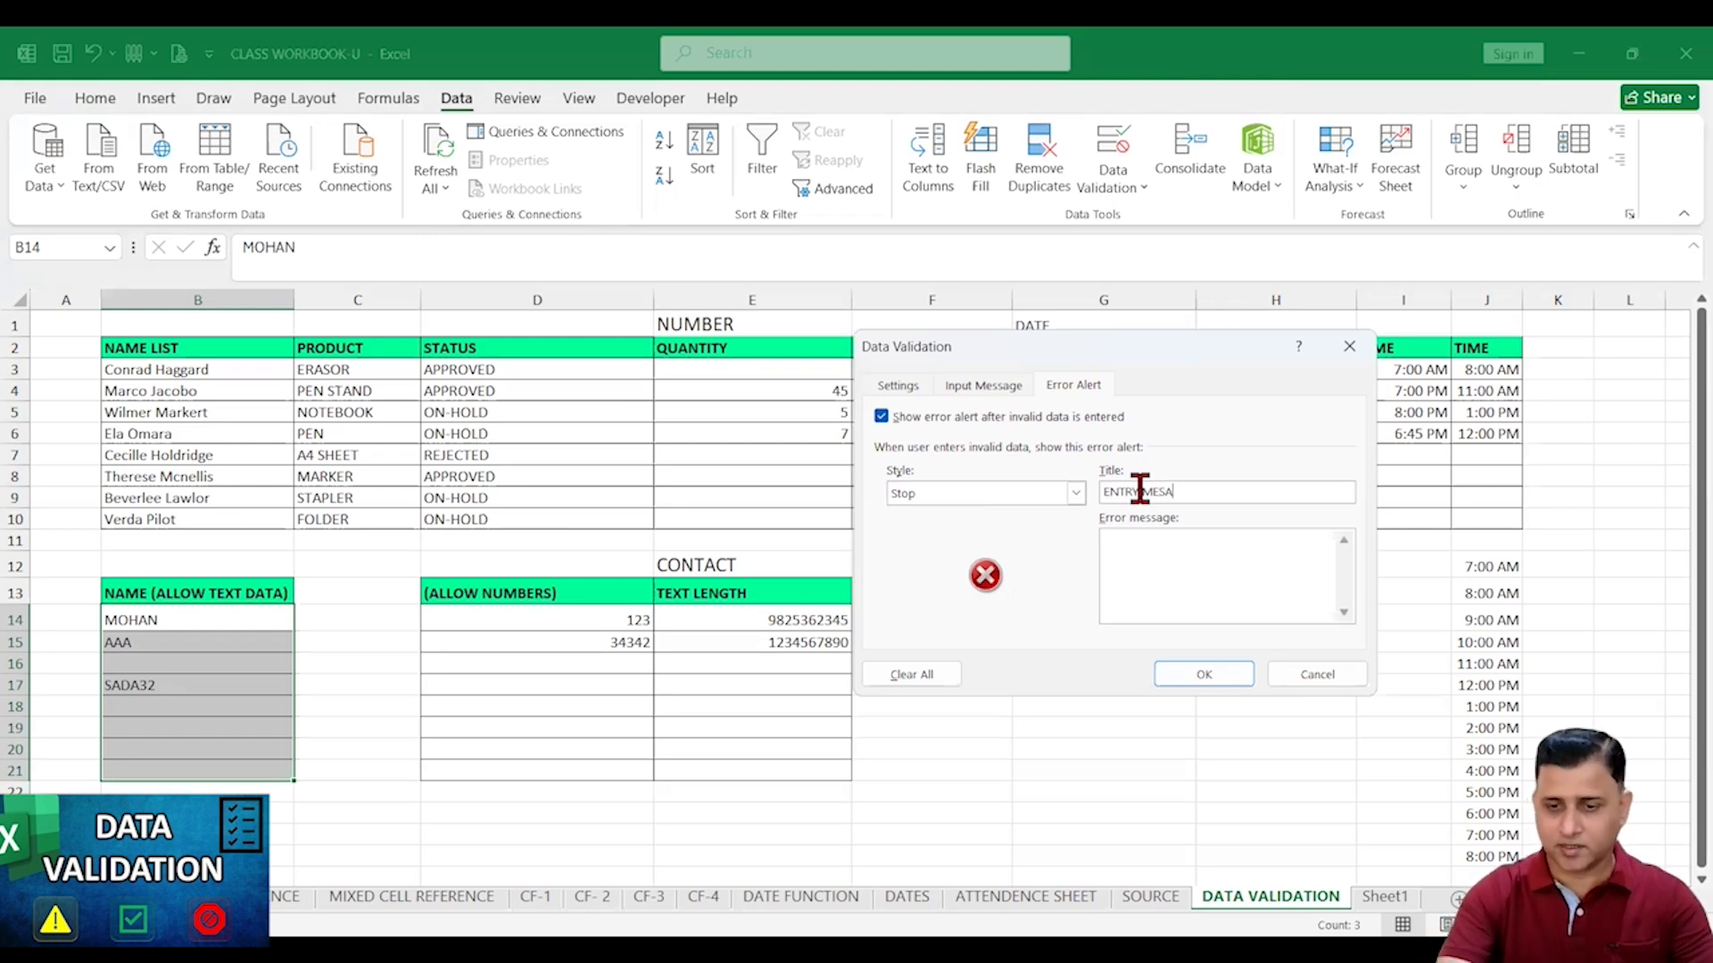
pyautogui.press('BackSpace')
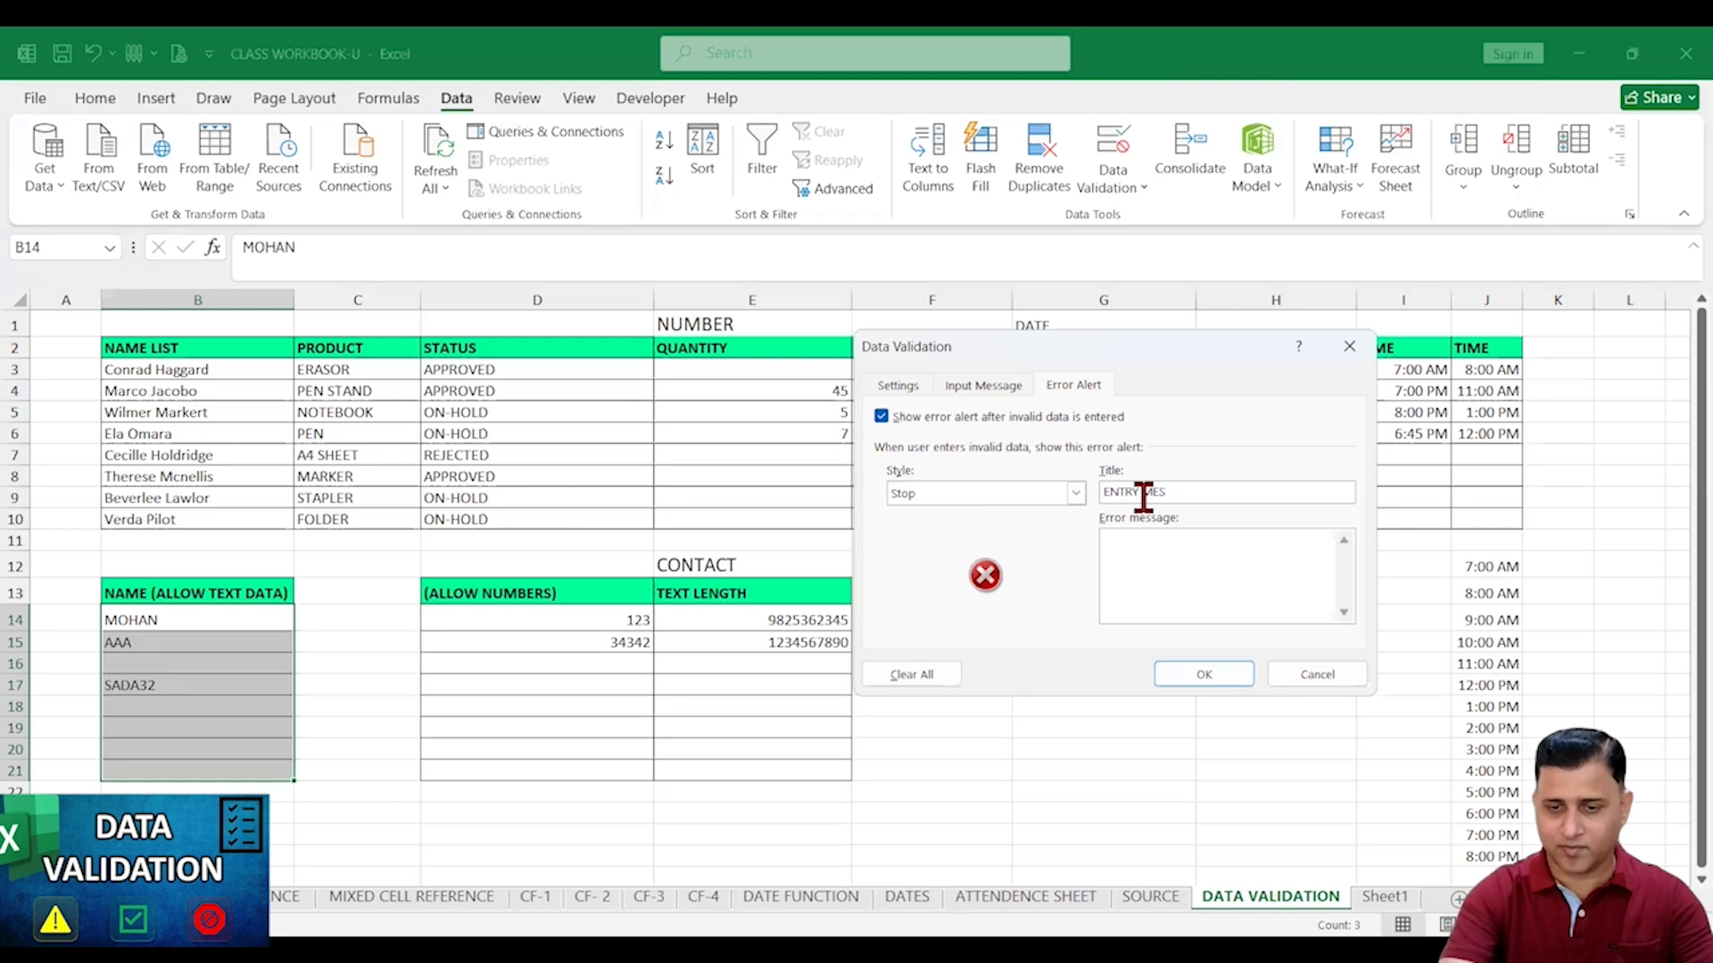
pyautogui.write('SAGE')
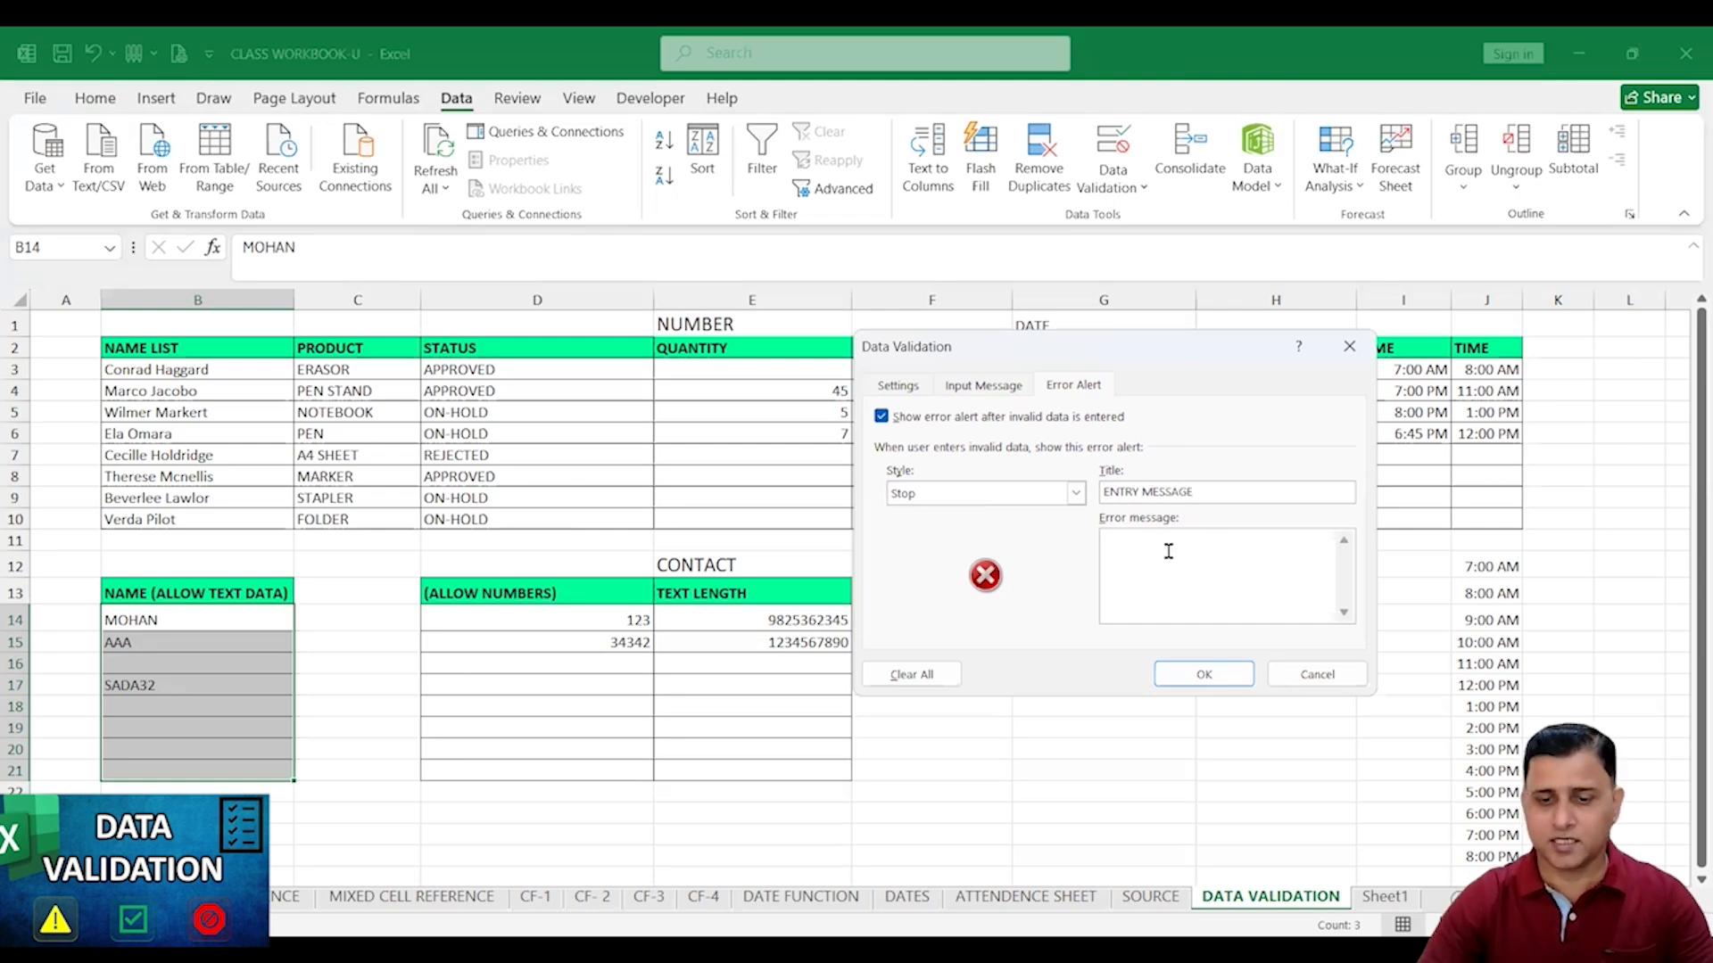
# Set the alert's error message to "ACCEPT ONLY TEXT" and apply the validation settings
pyautogui.write('ENTER')
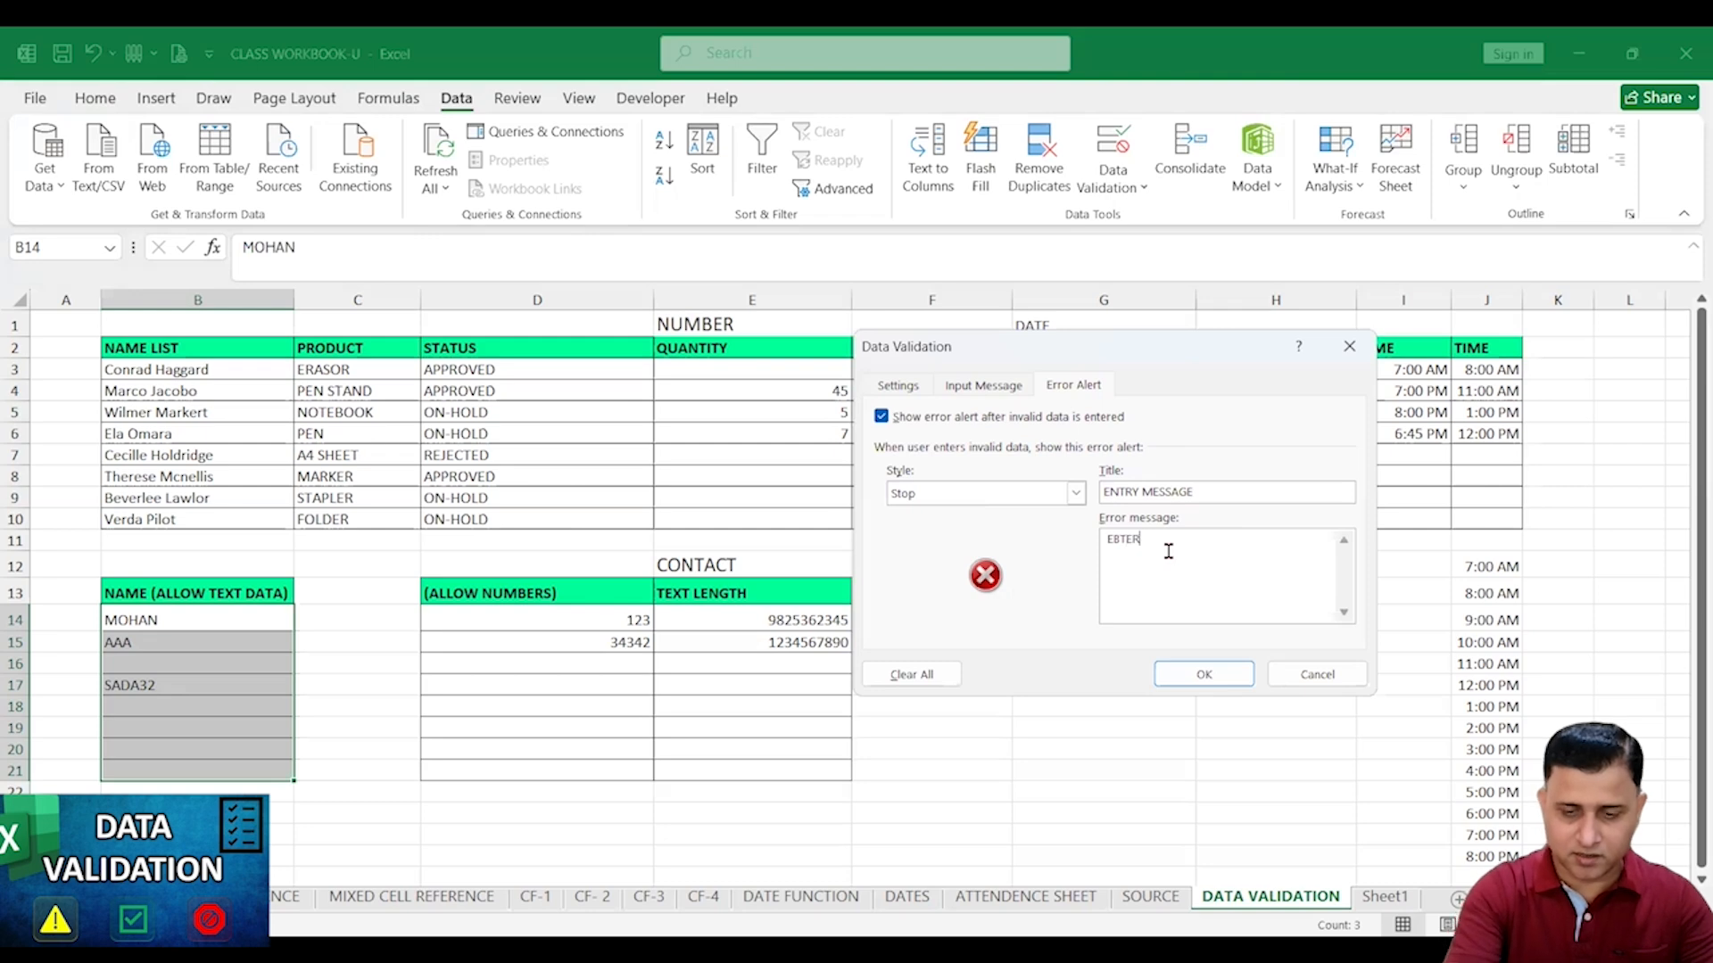
pyautogui.press('BackSpace')
pyautogui.press('BackSpace')
pyautogui.press('BackSpace')
pyautogui.press('BackSpace')
pyautogui.press('BackSpace')
pyautogui.write('ACCP')
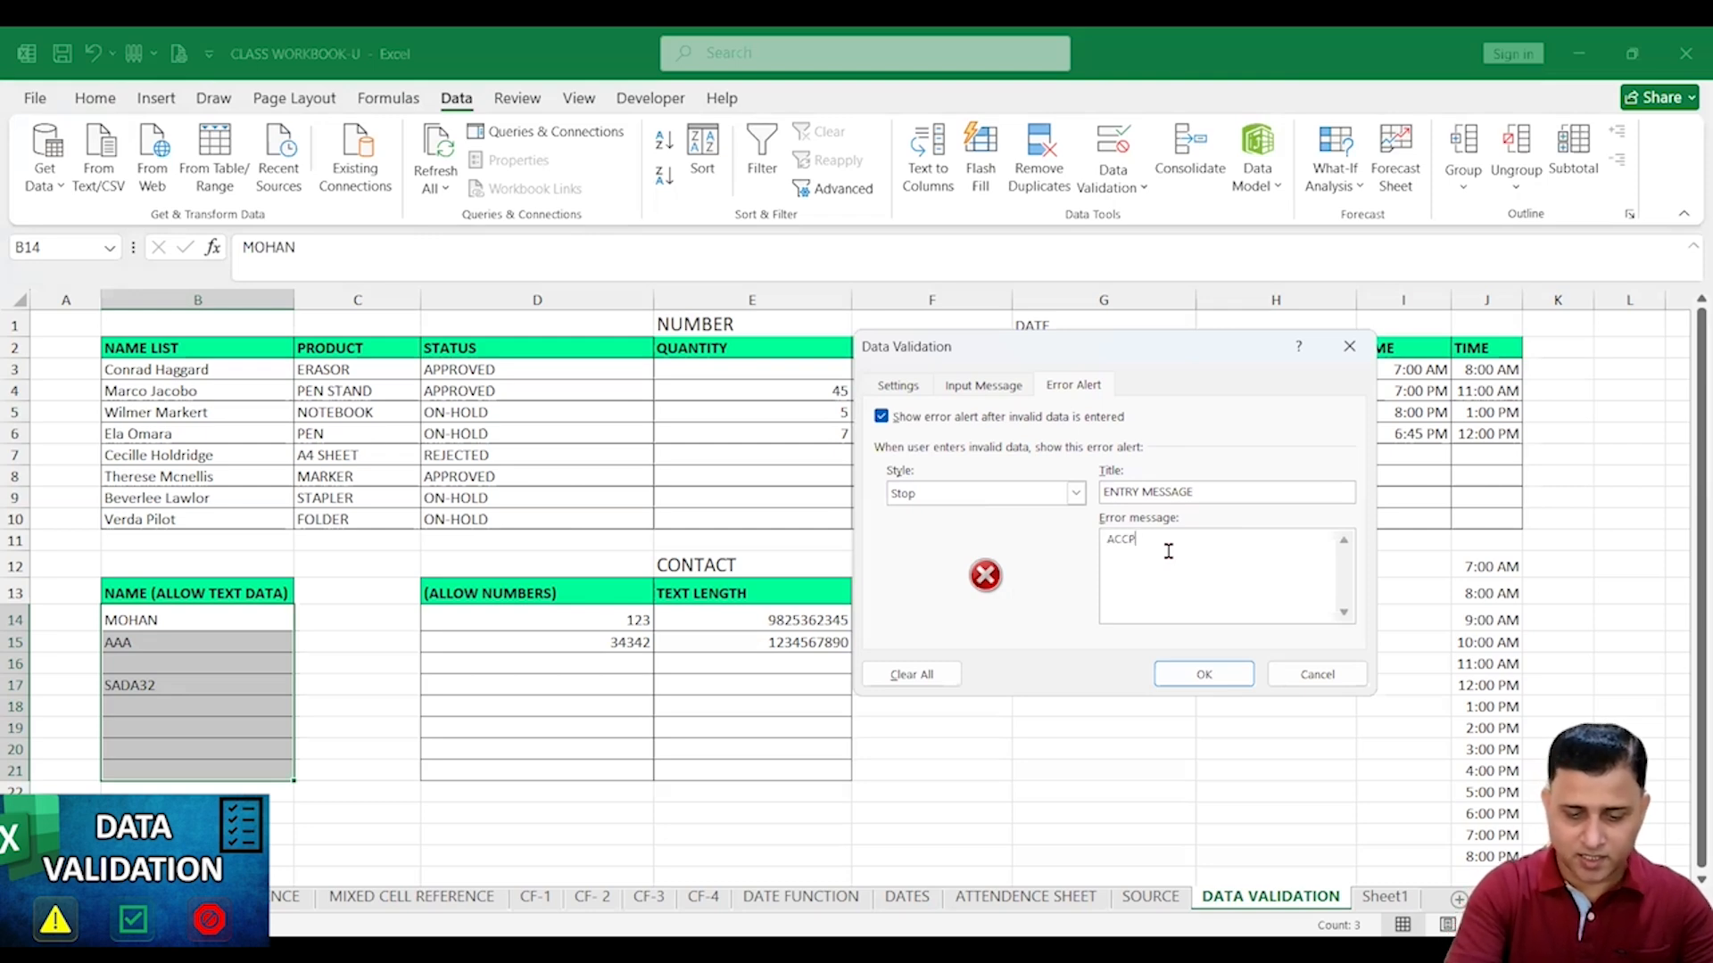
pyautogui.write('ET ONLY ')
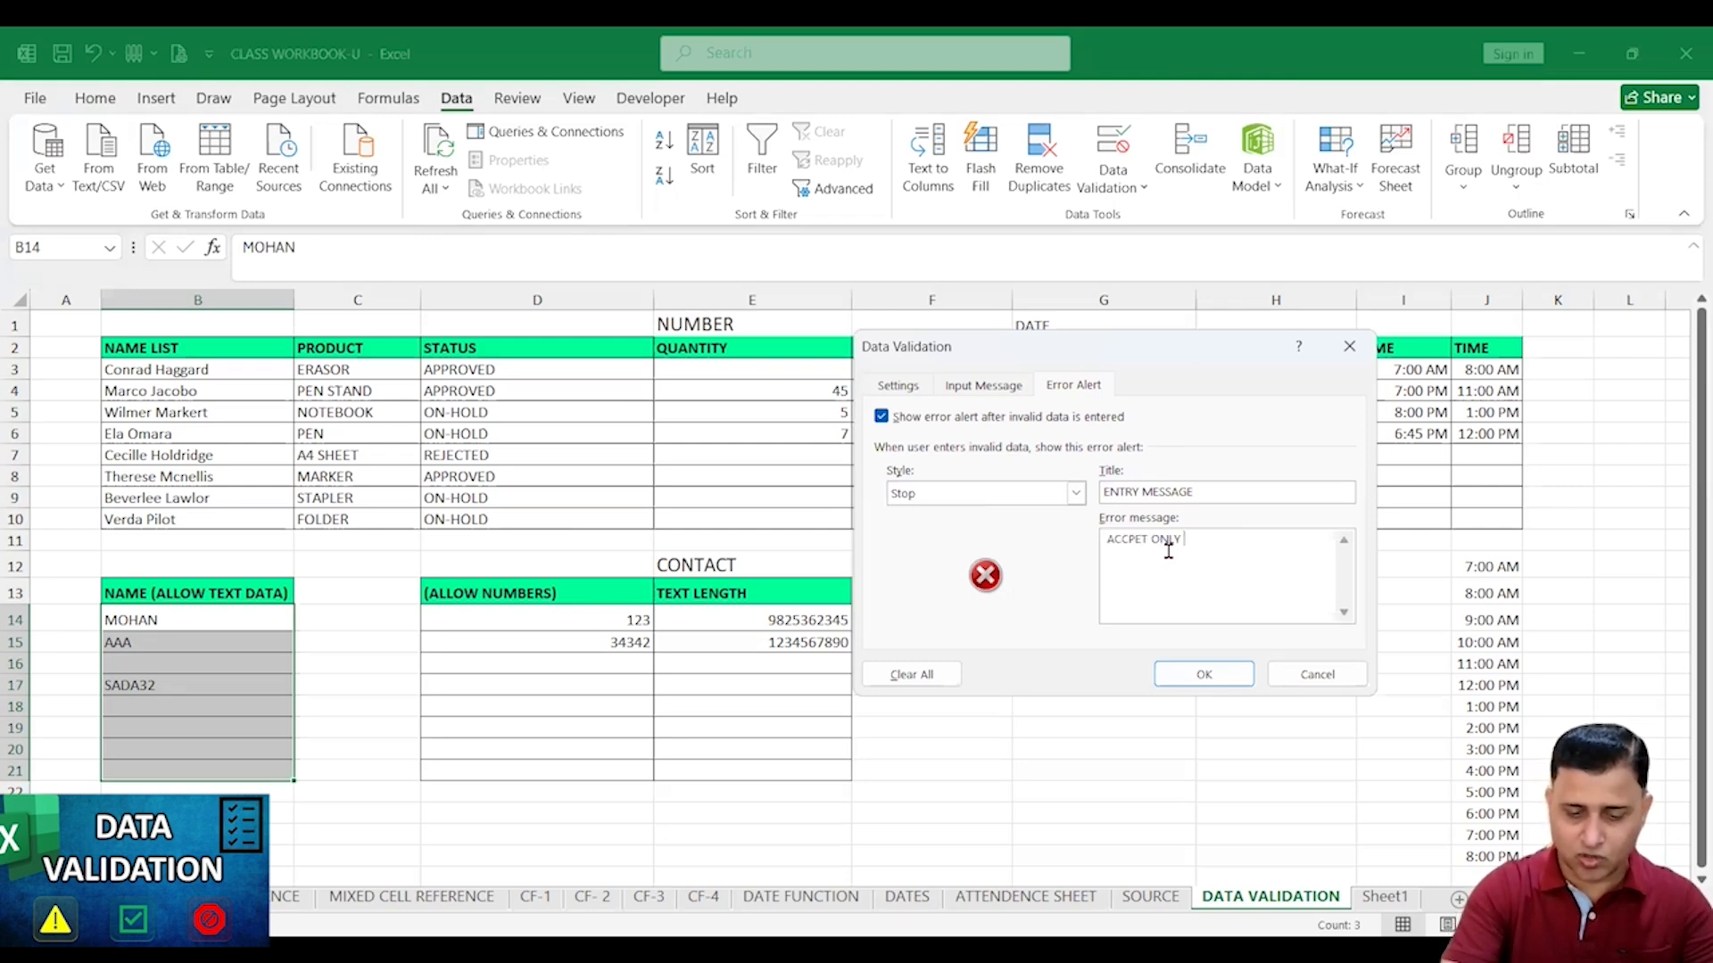
pyautogui.write('TEXT')
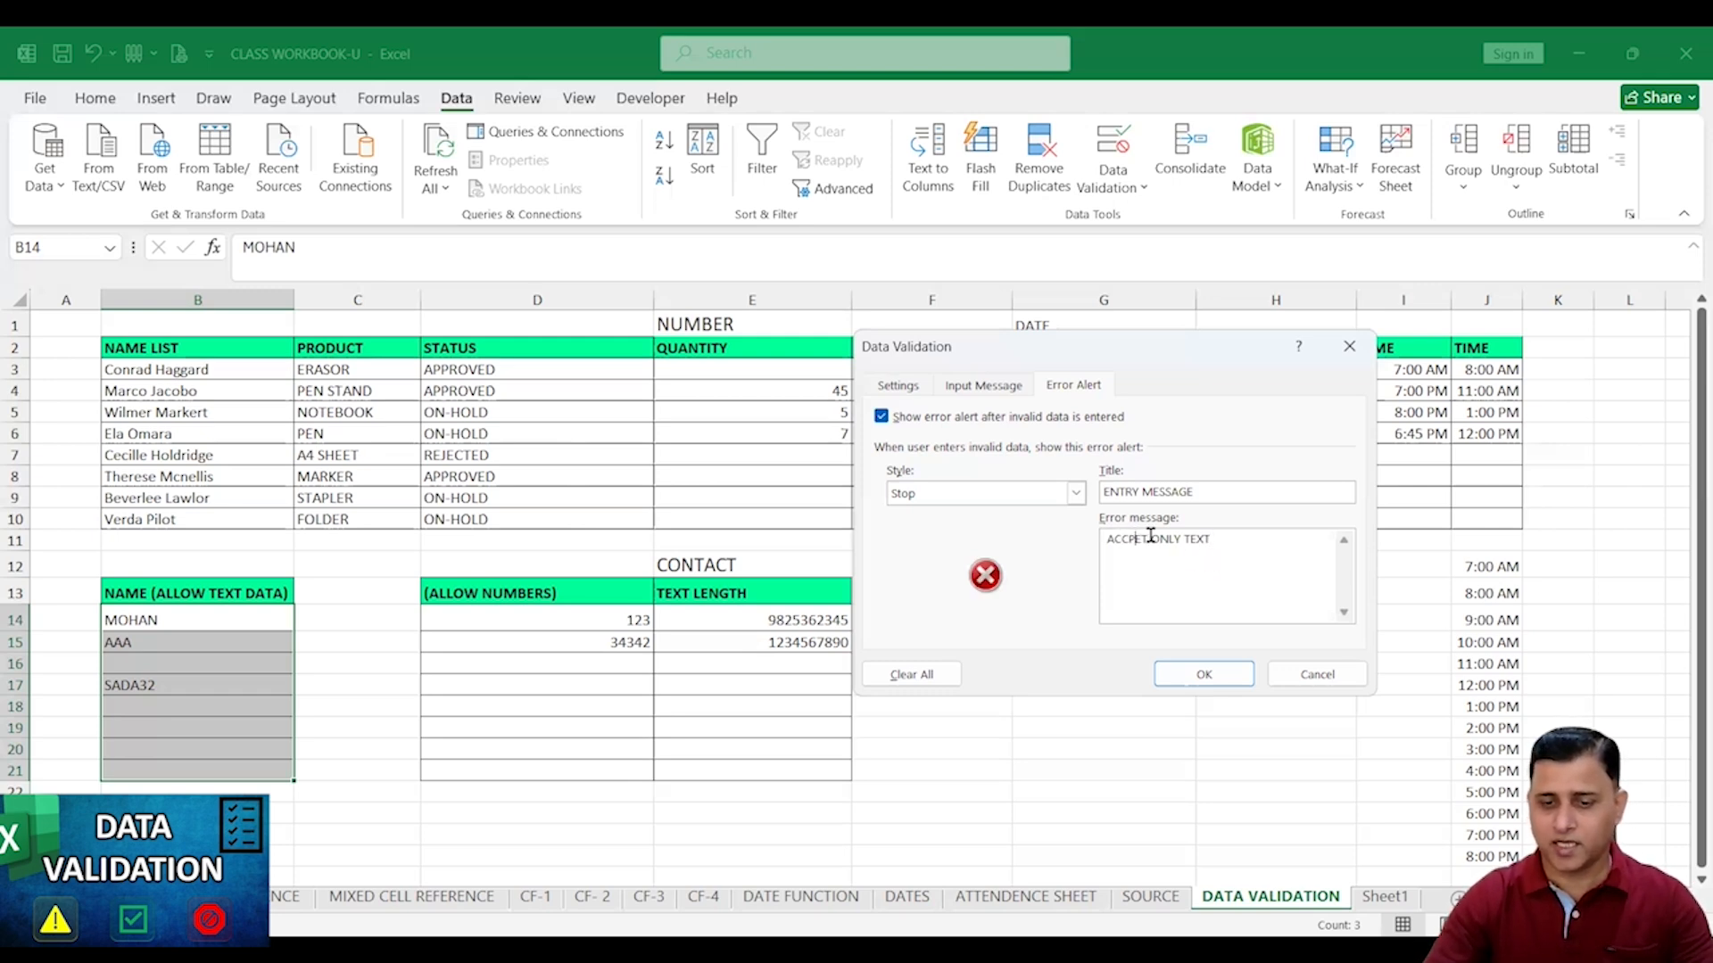
pyautogui.press('BackSpace')
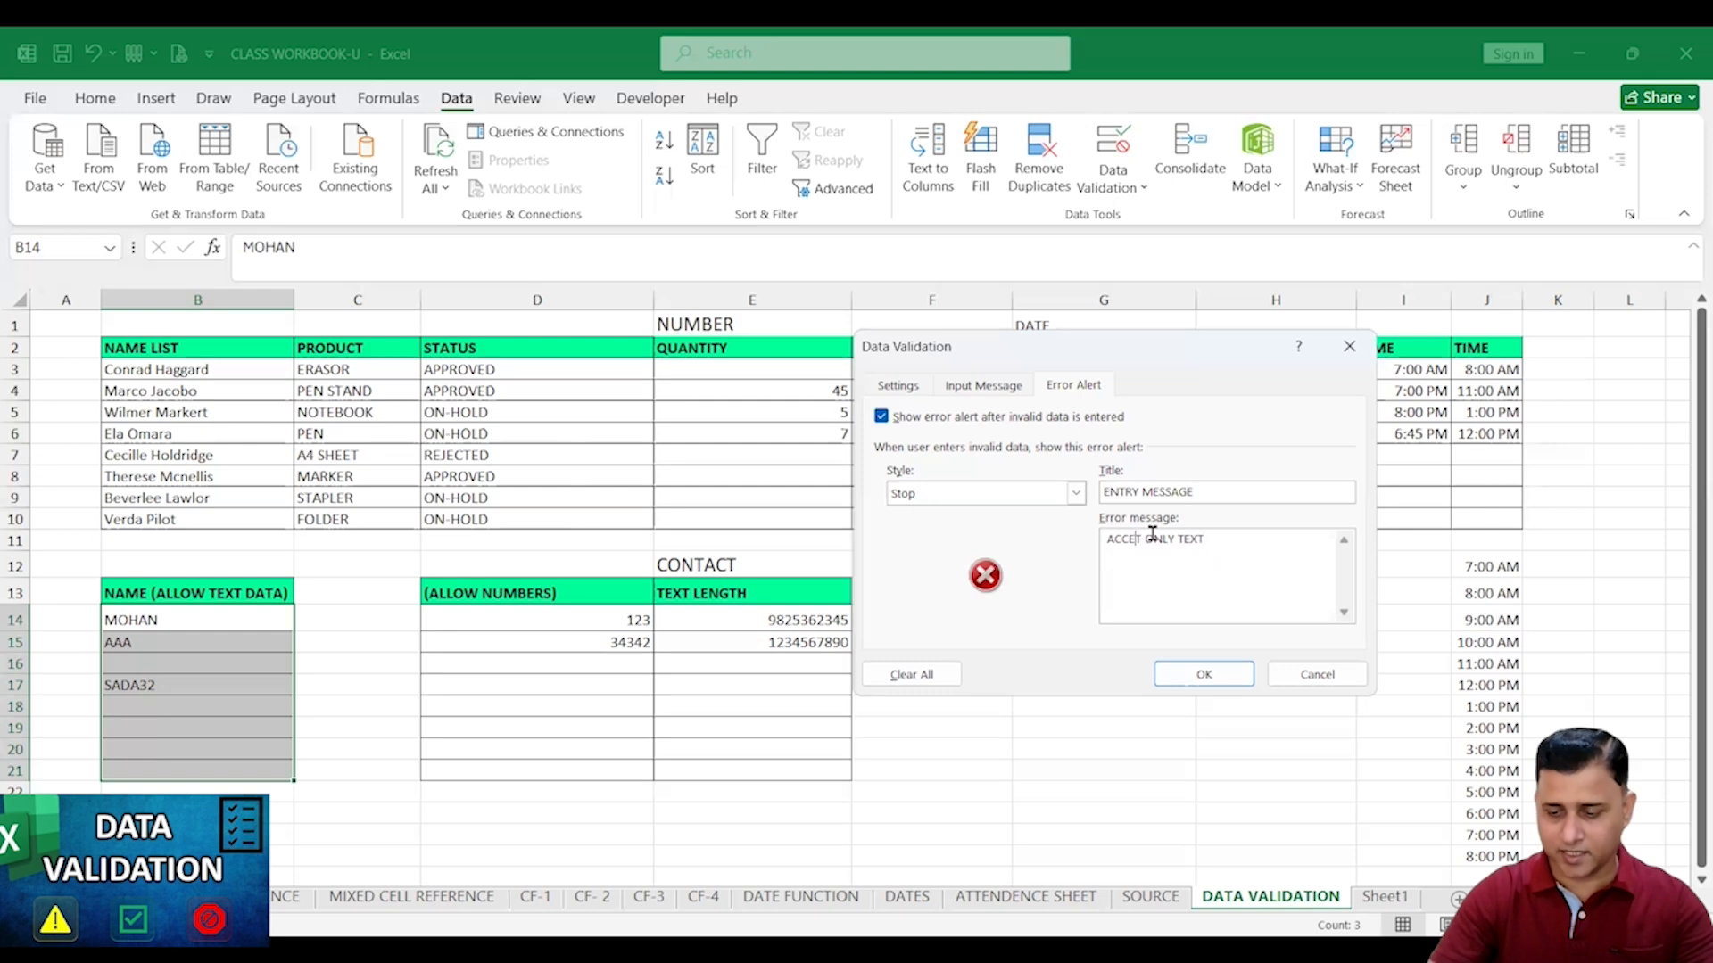
pyautogui.write('P')
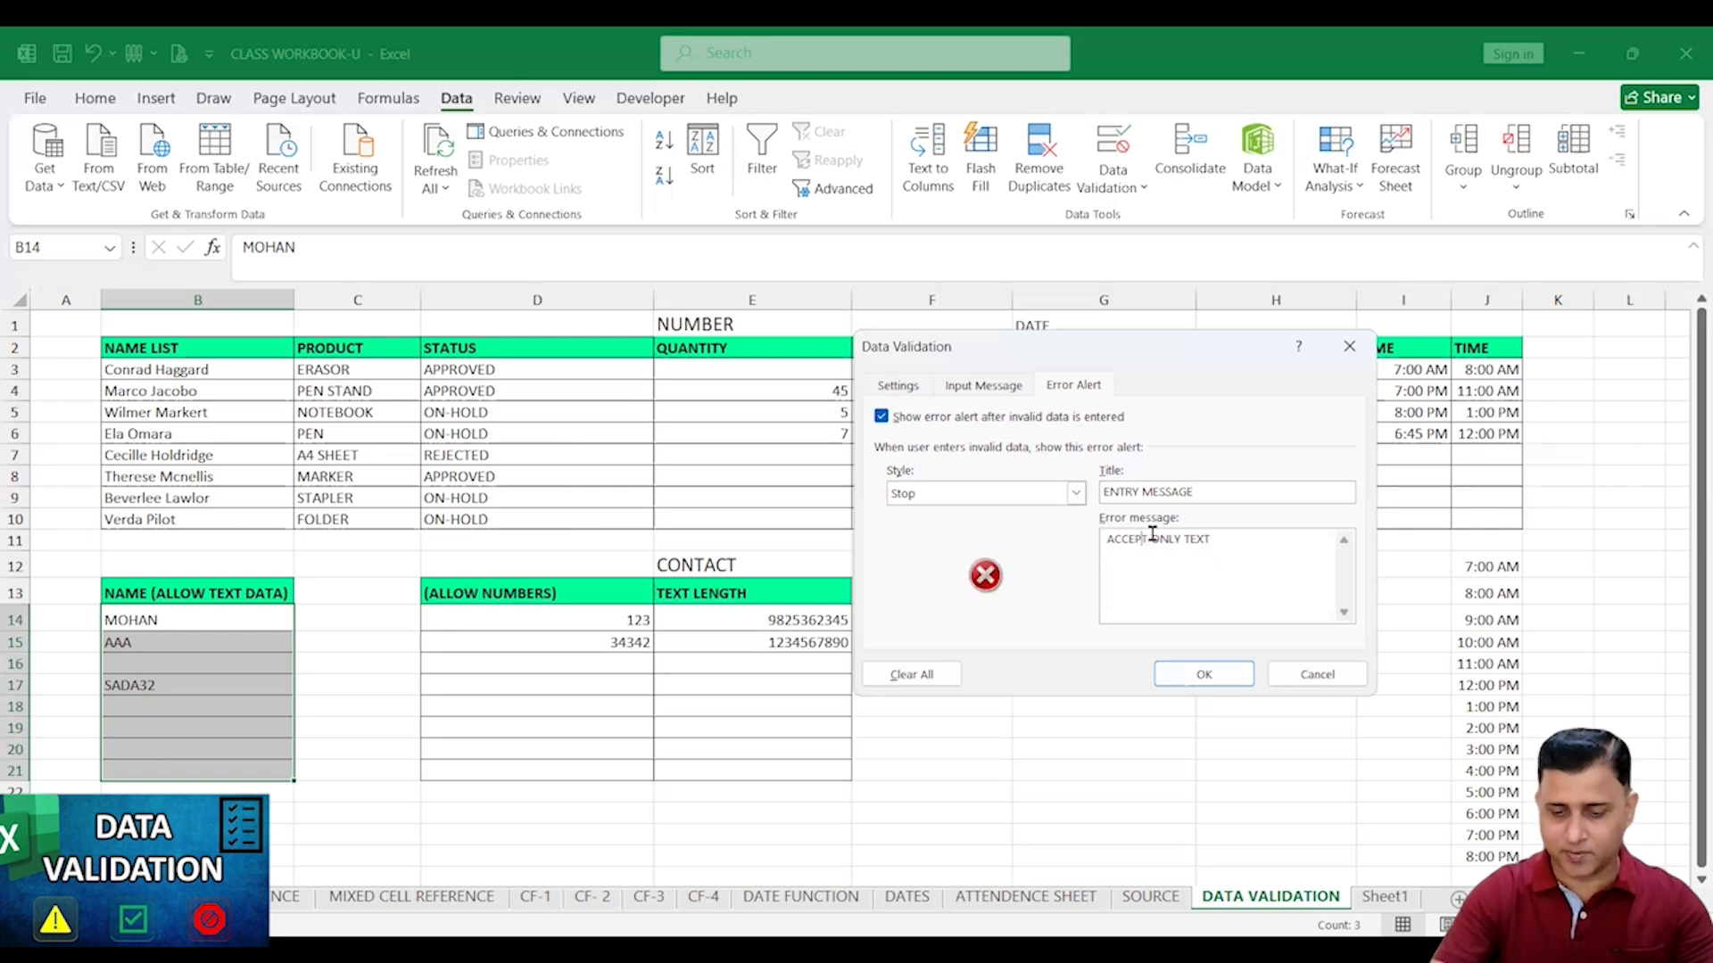
pyautogui.click(1223, 671)
pyautogui.click(301, 648)
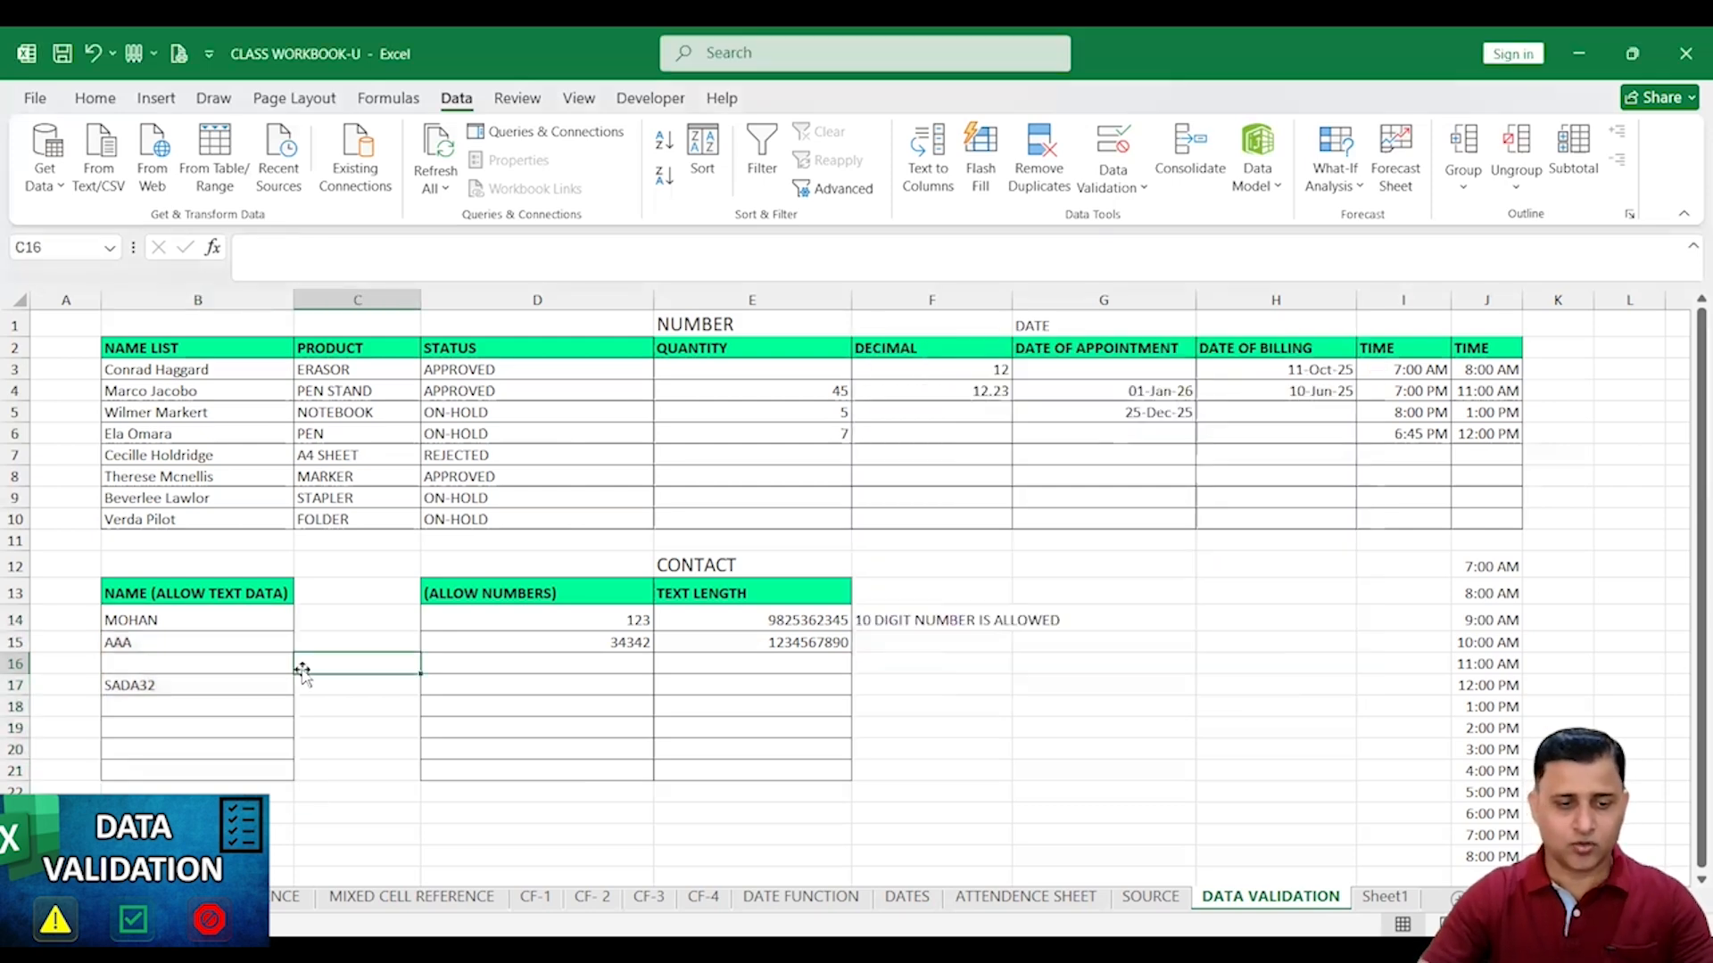
pyautogui.click(248, 646)
pyautogui.click(243, 671)
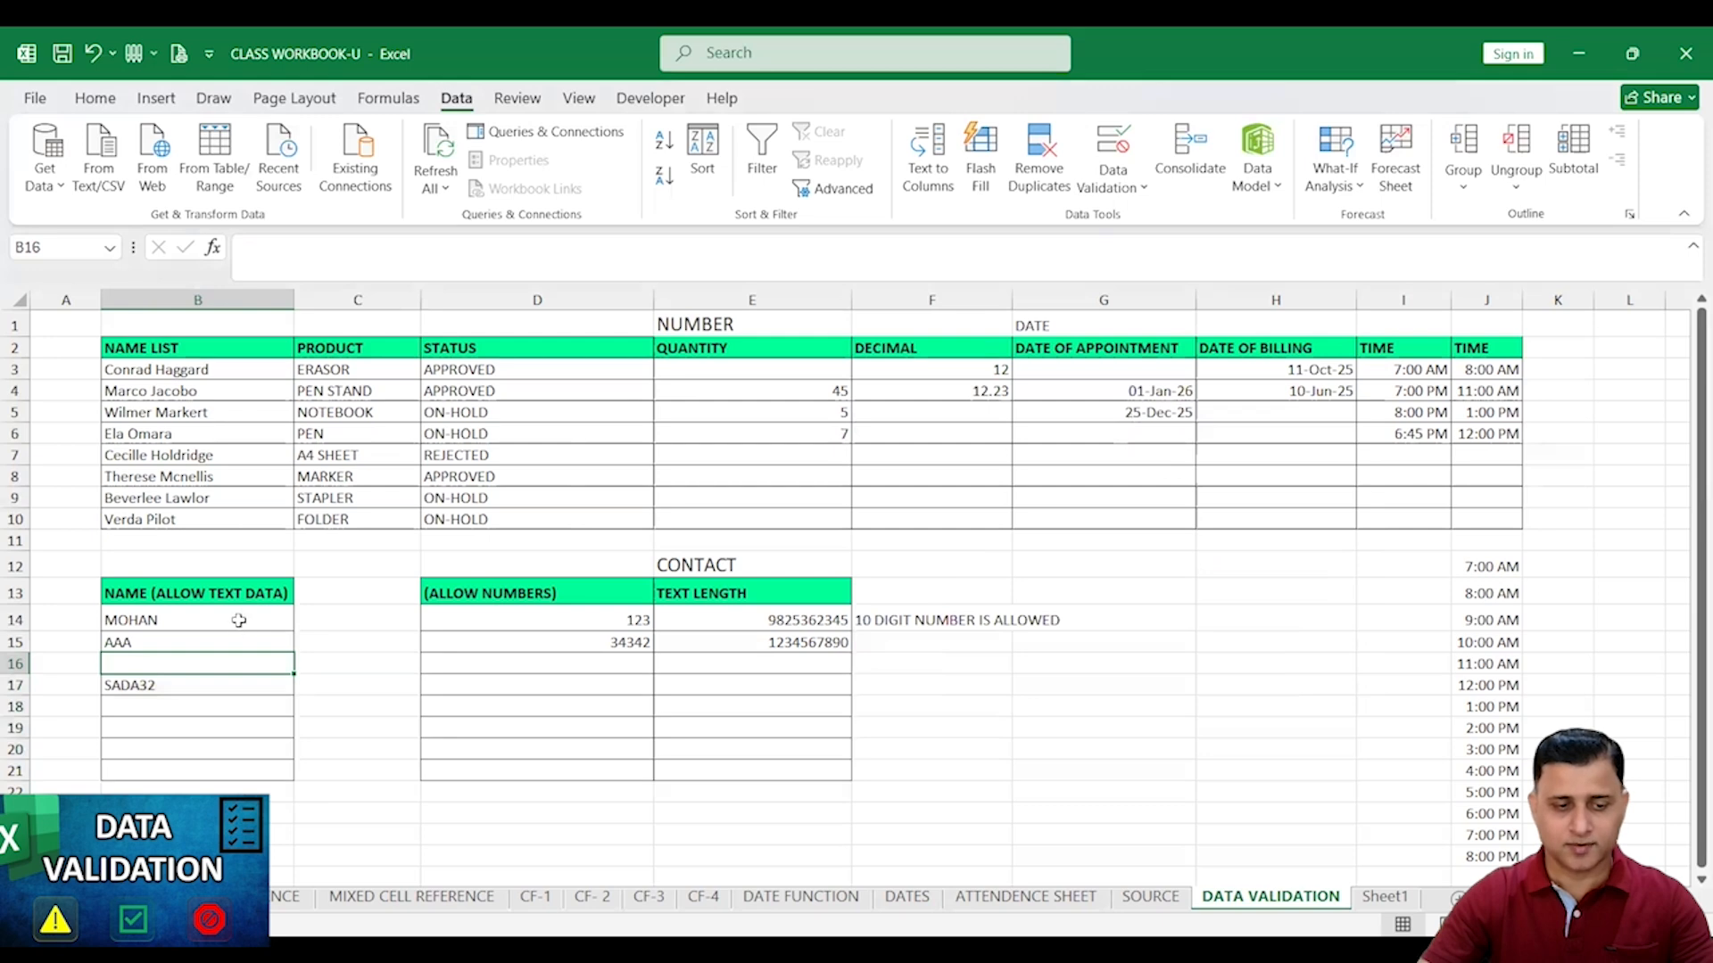
pyautogui.doubleClick(239, 622)
pyautogui.click(237, 750)
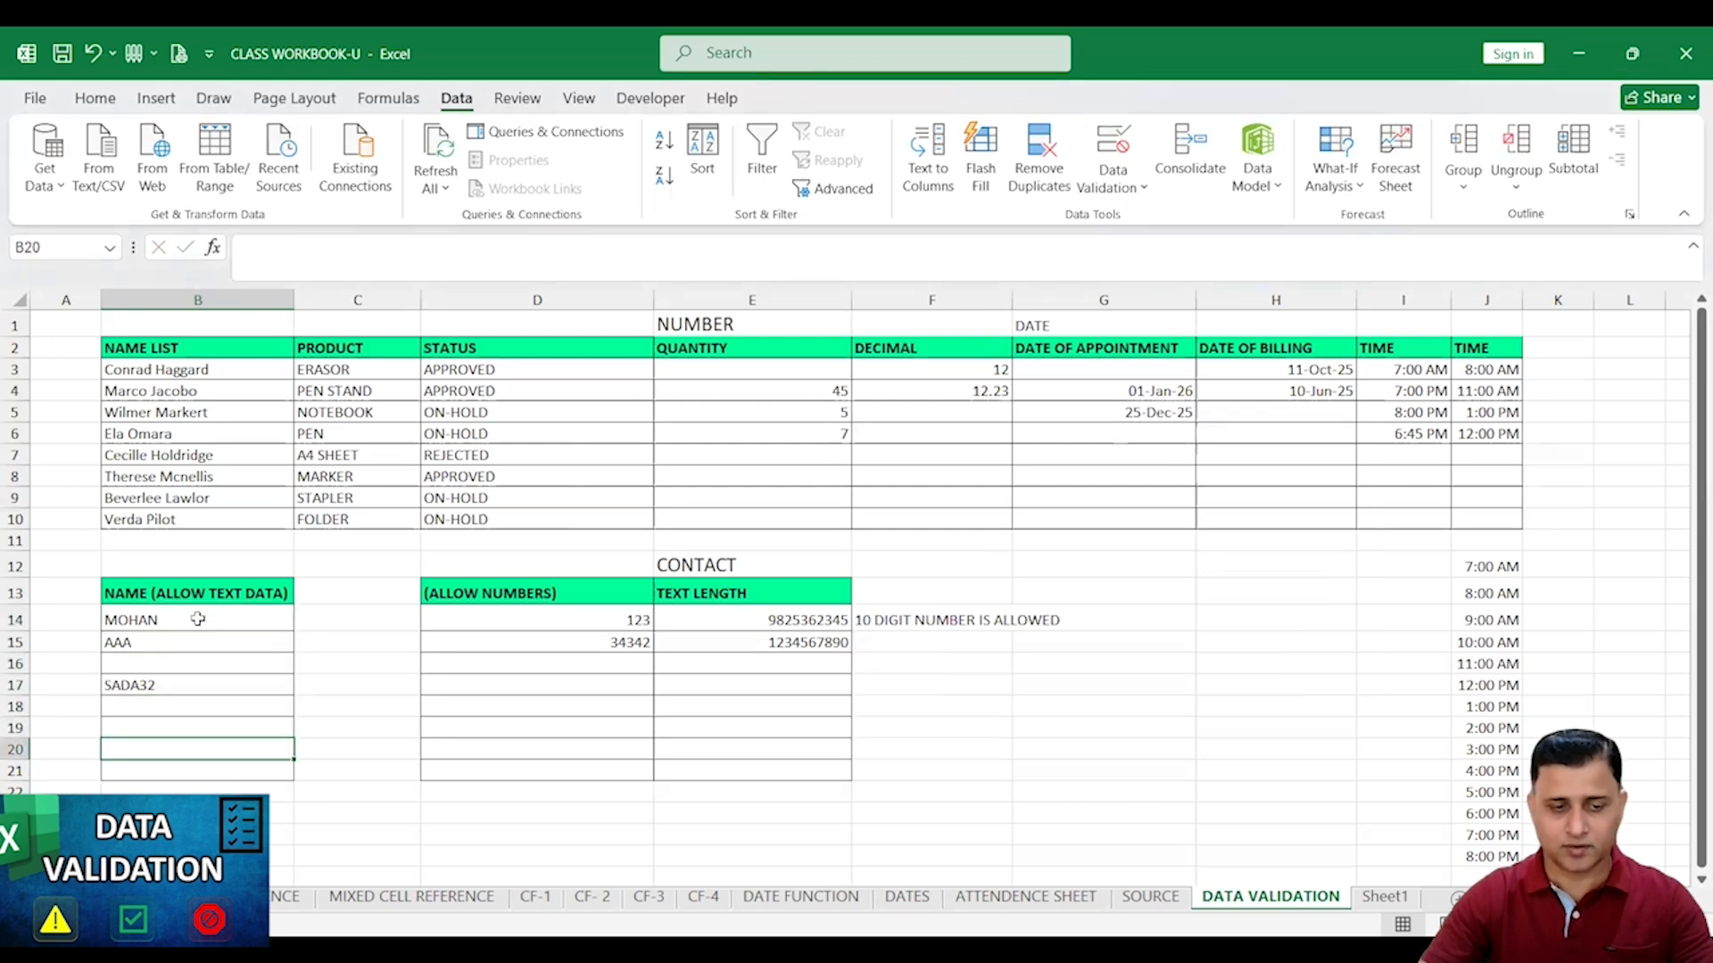
pyautogui.click(221, 683)
# Copy the error message "ACCEPT ONLY TEXT" into the title and text of the input message for B14:B21, and apply the validation
pyautogui.moveTo(225, 619); pyautogui.dragTo(233, 773)
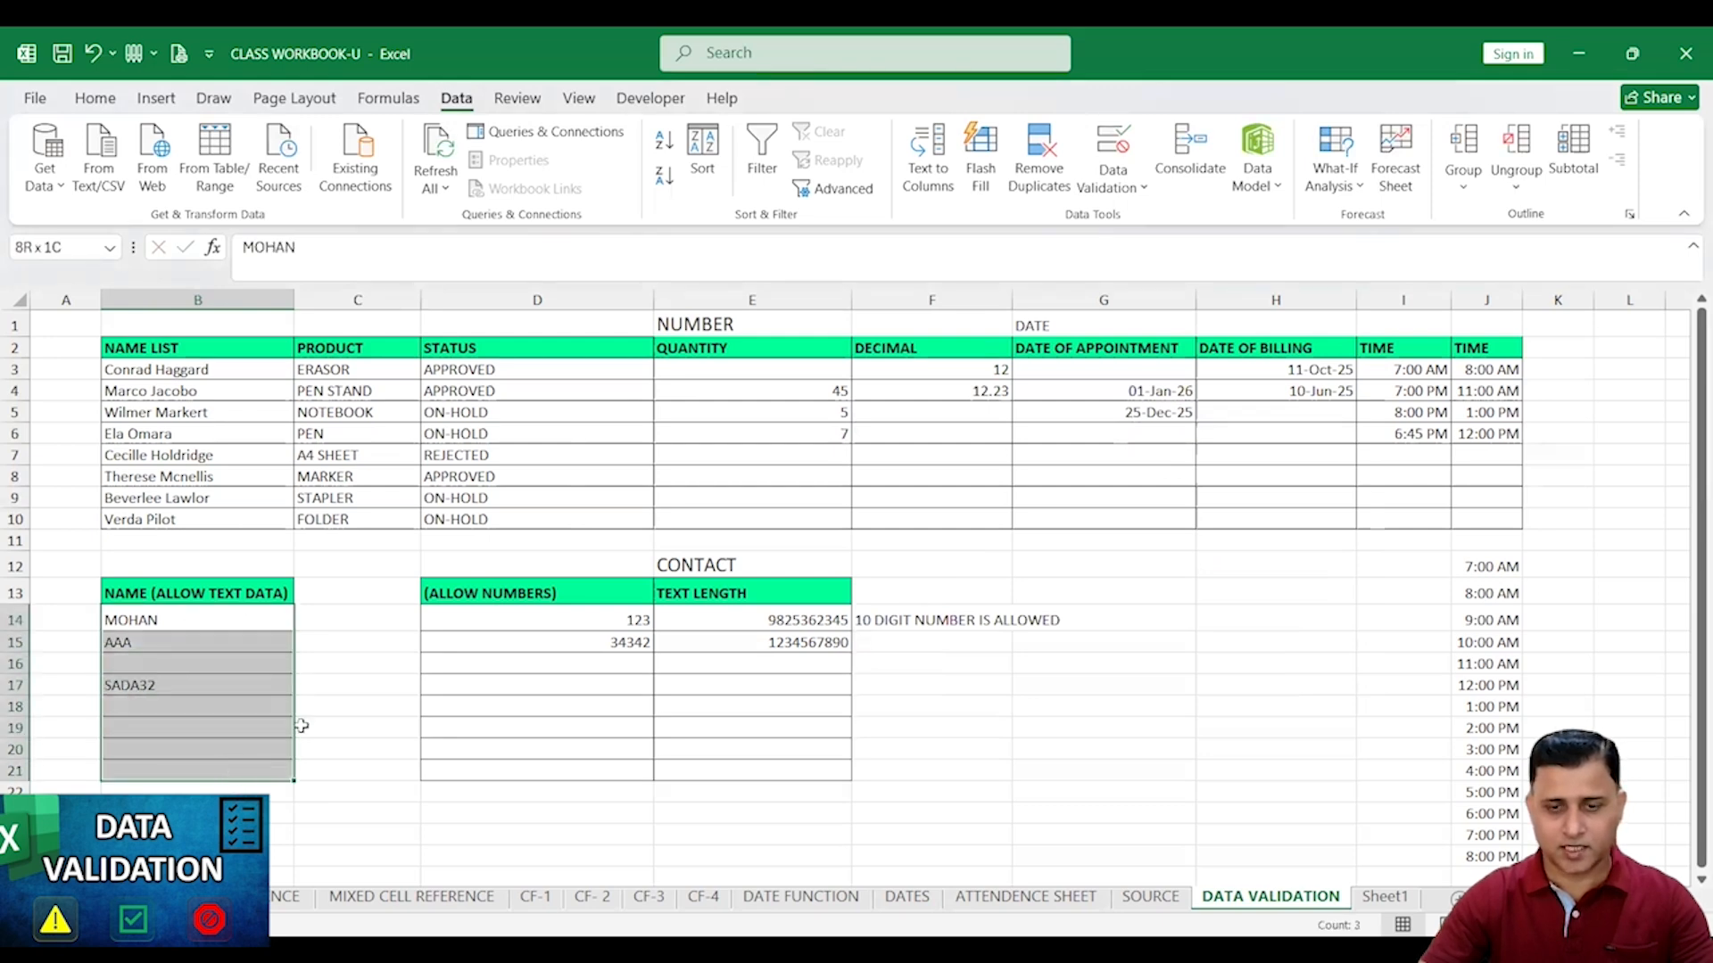
pyautogui.click(1107, 156)
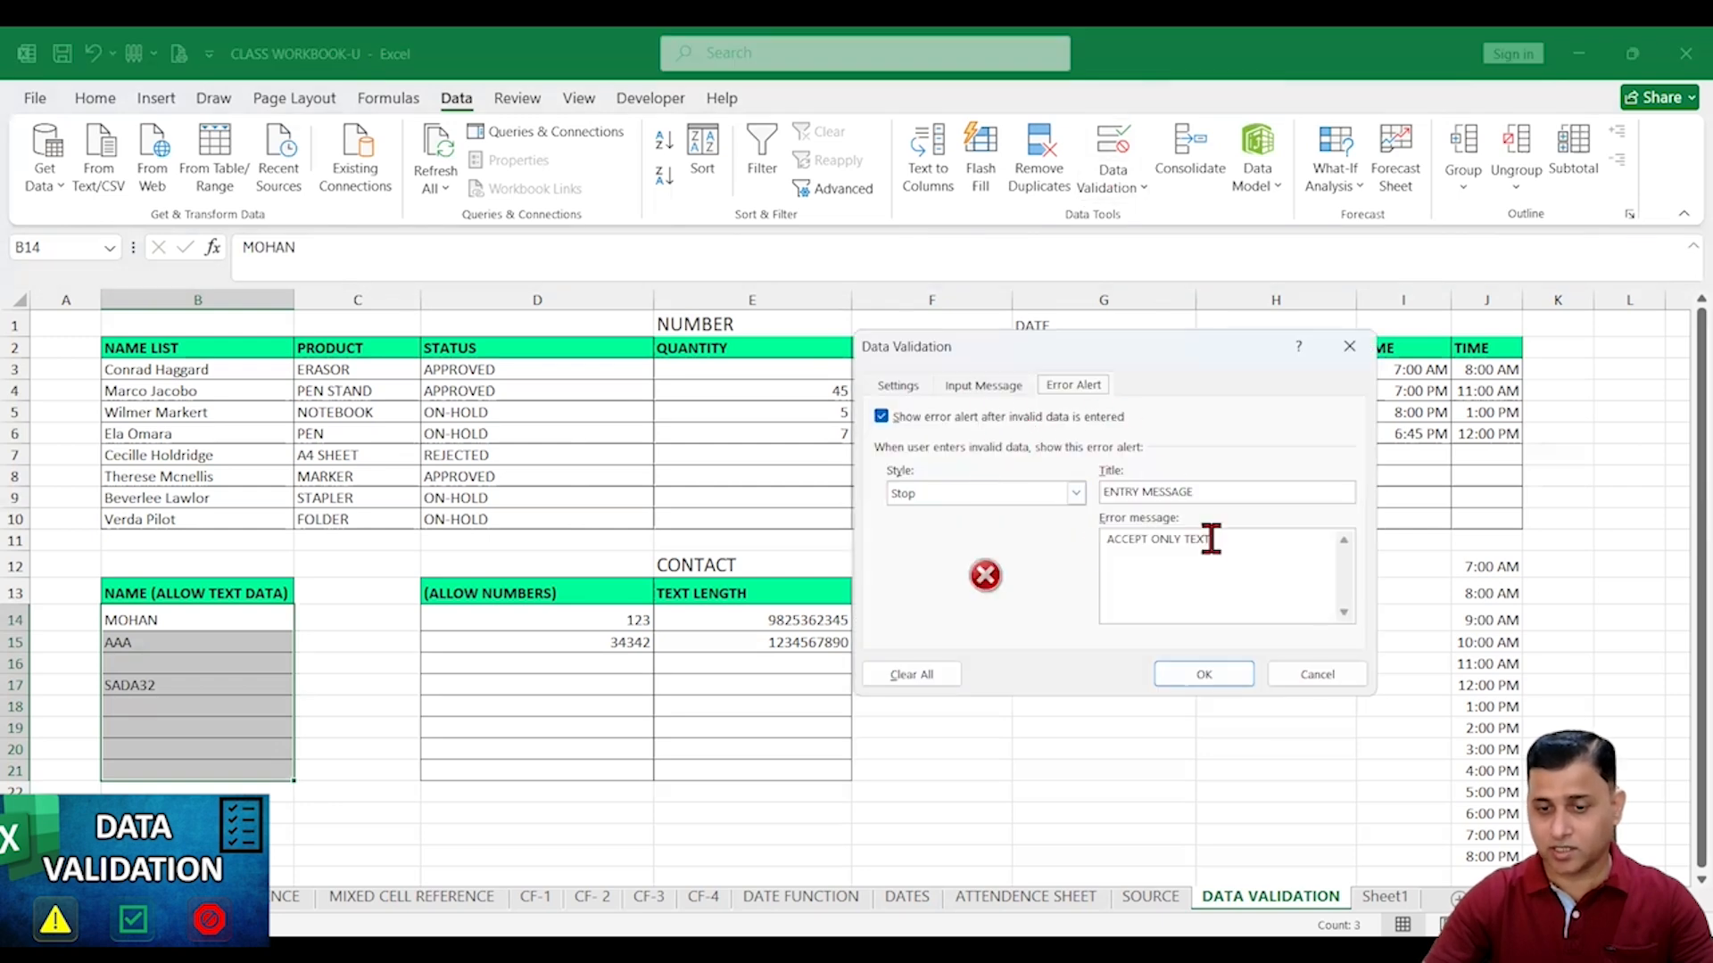
pyautogui.moveTo(1210, 539); pyautogui.dragTo(1062, 546)
pyautogui.hotkey('ctrl', 'c')
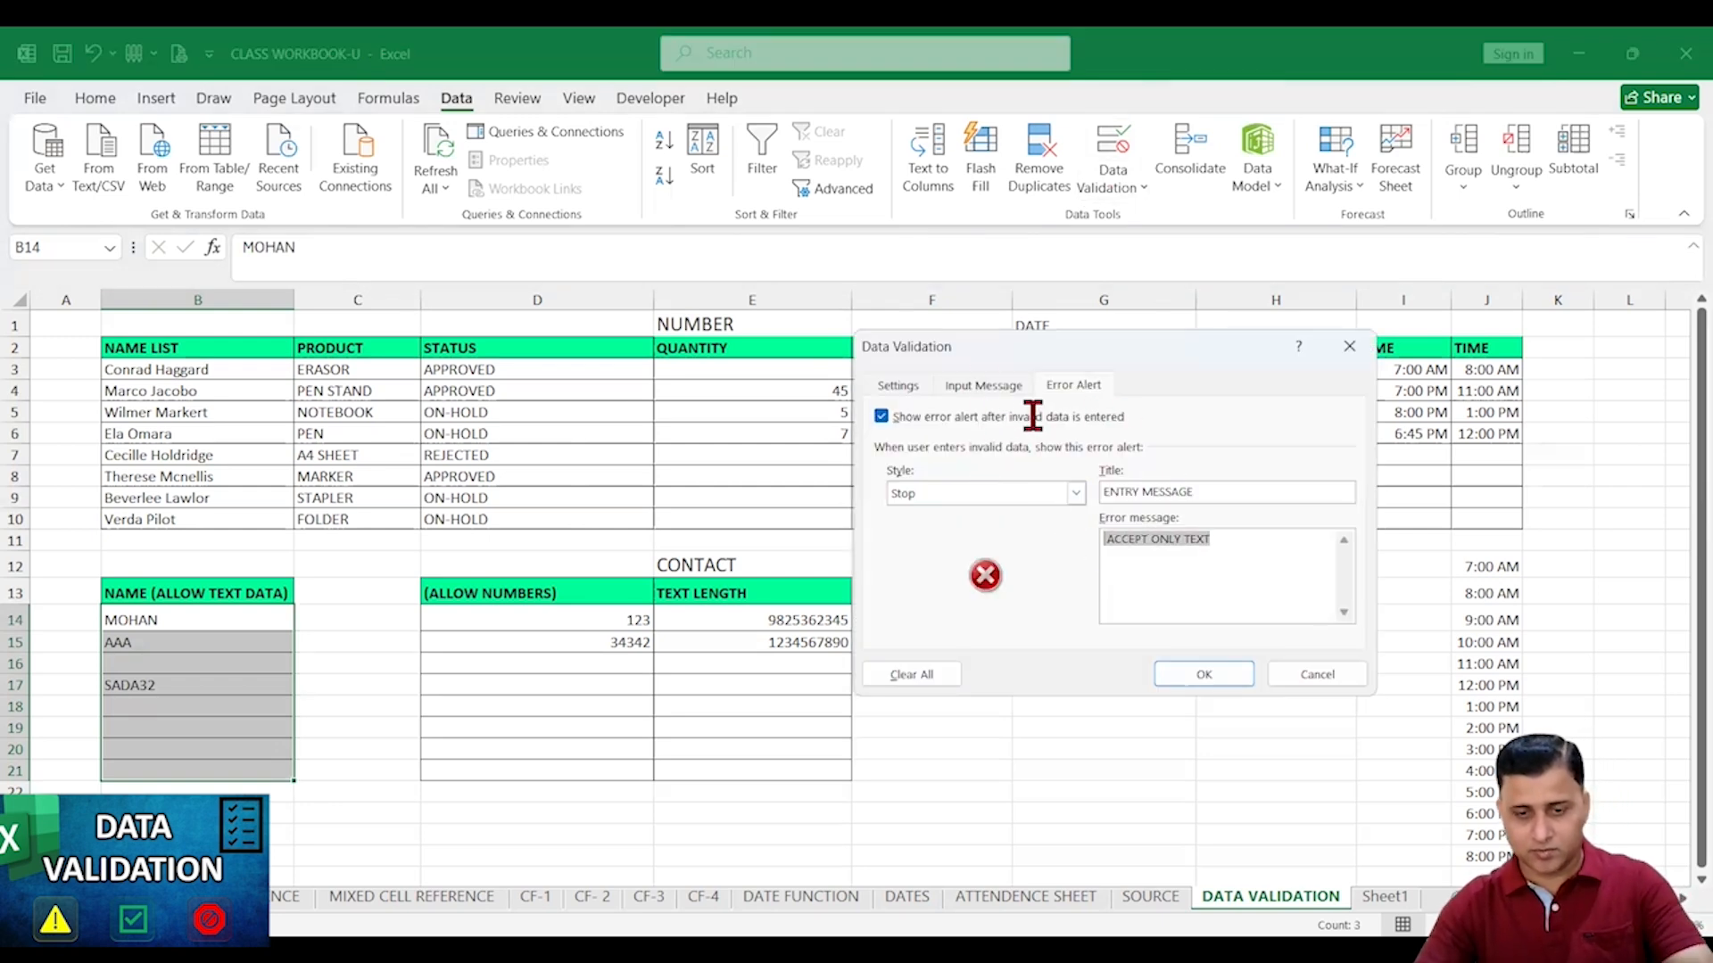
pyautogui.click(983, 384)
pyautogui.click(936, 493)
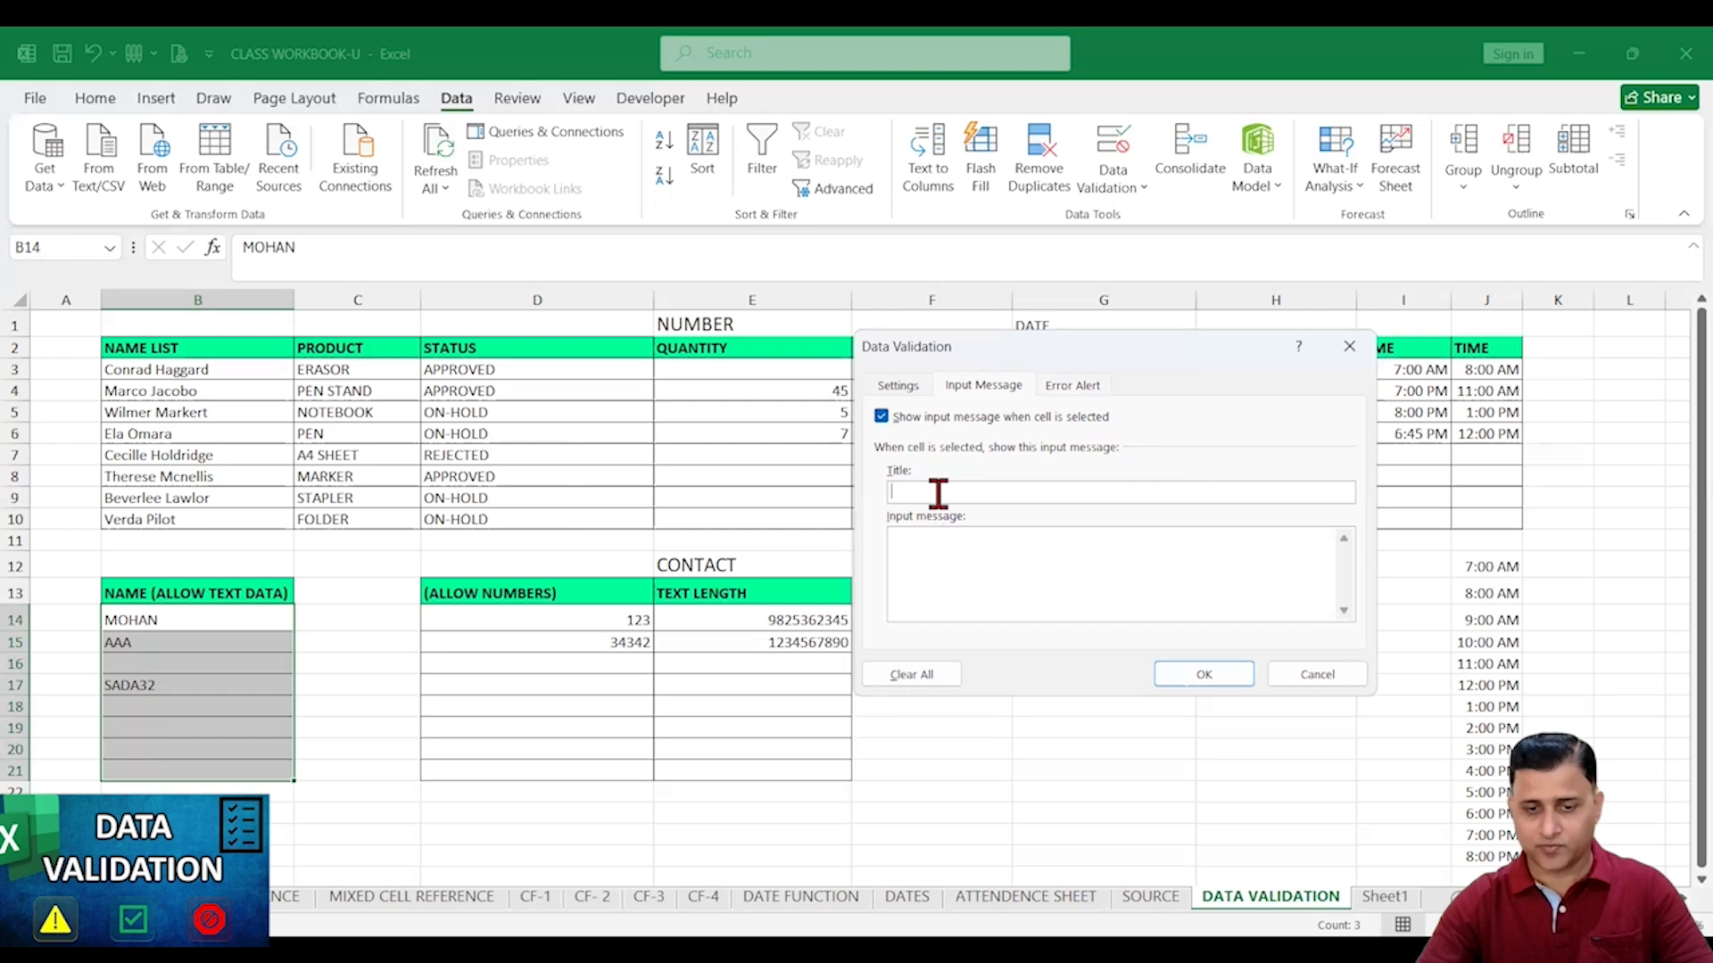
pyautogui.hotkey('ctrl', 'v')
pyautogui.click(956, 555)
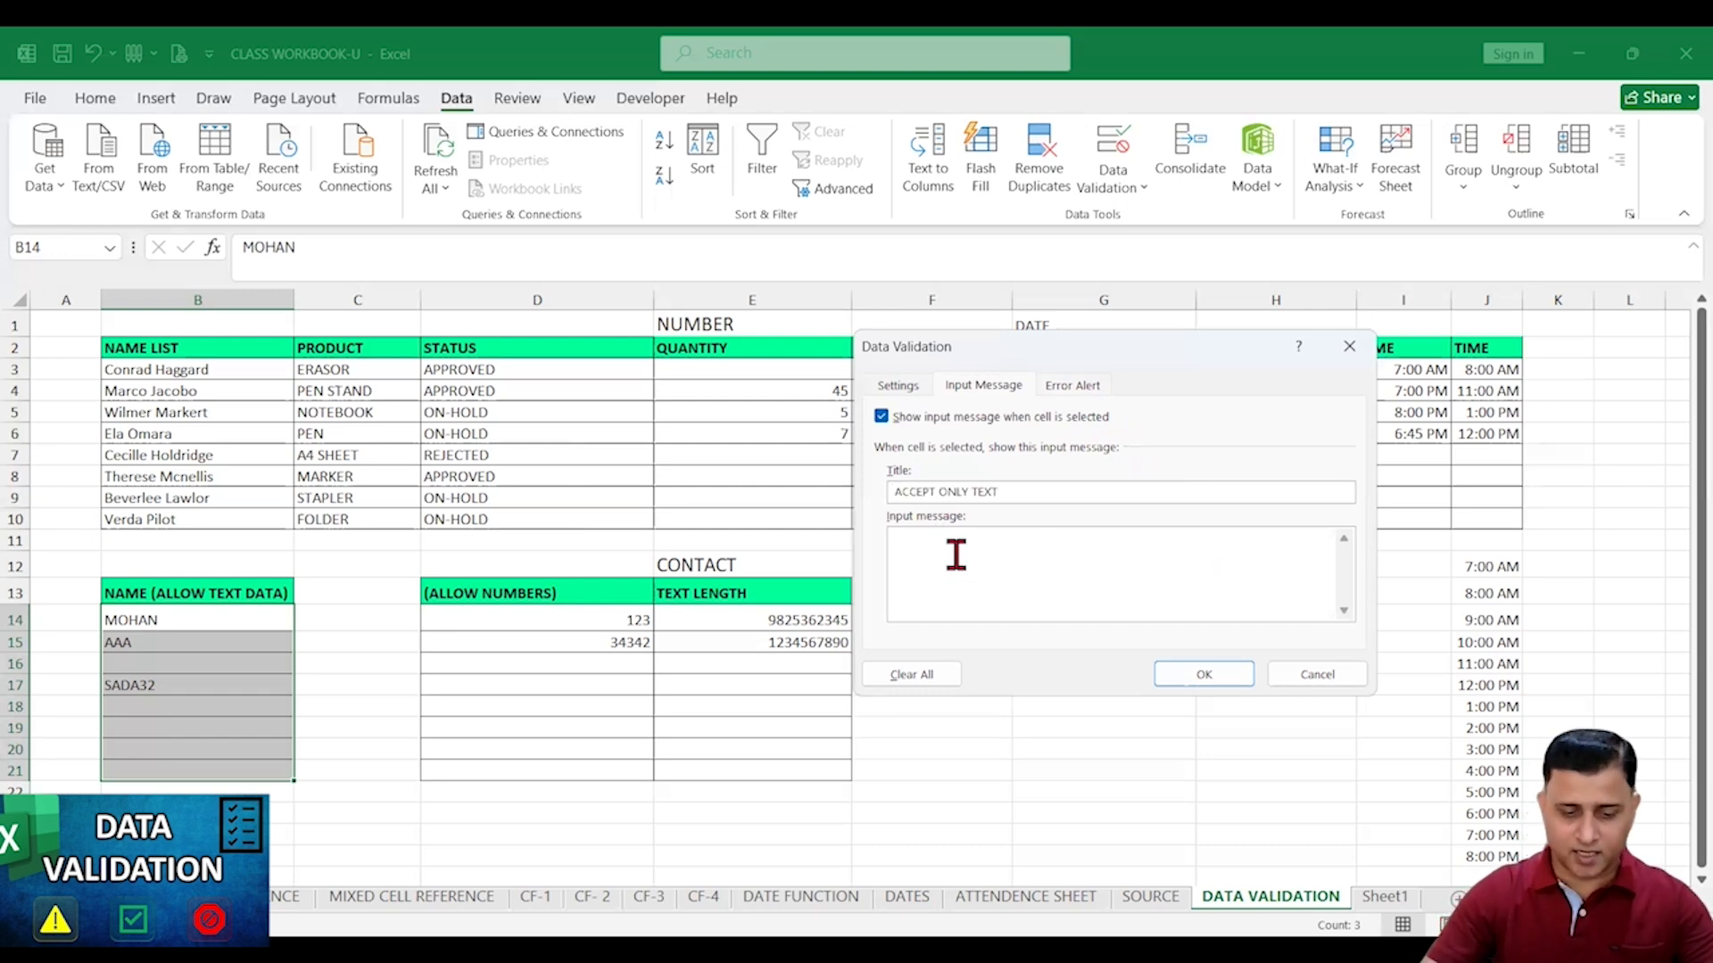
pyautogui.hotkey('ctrl', 'v')
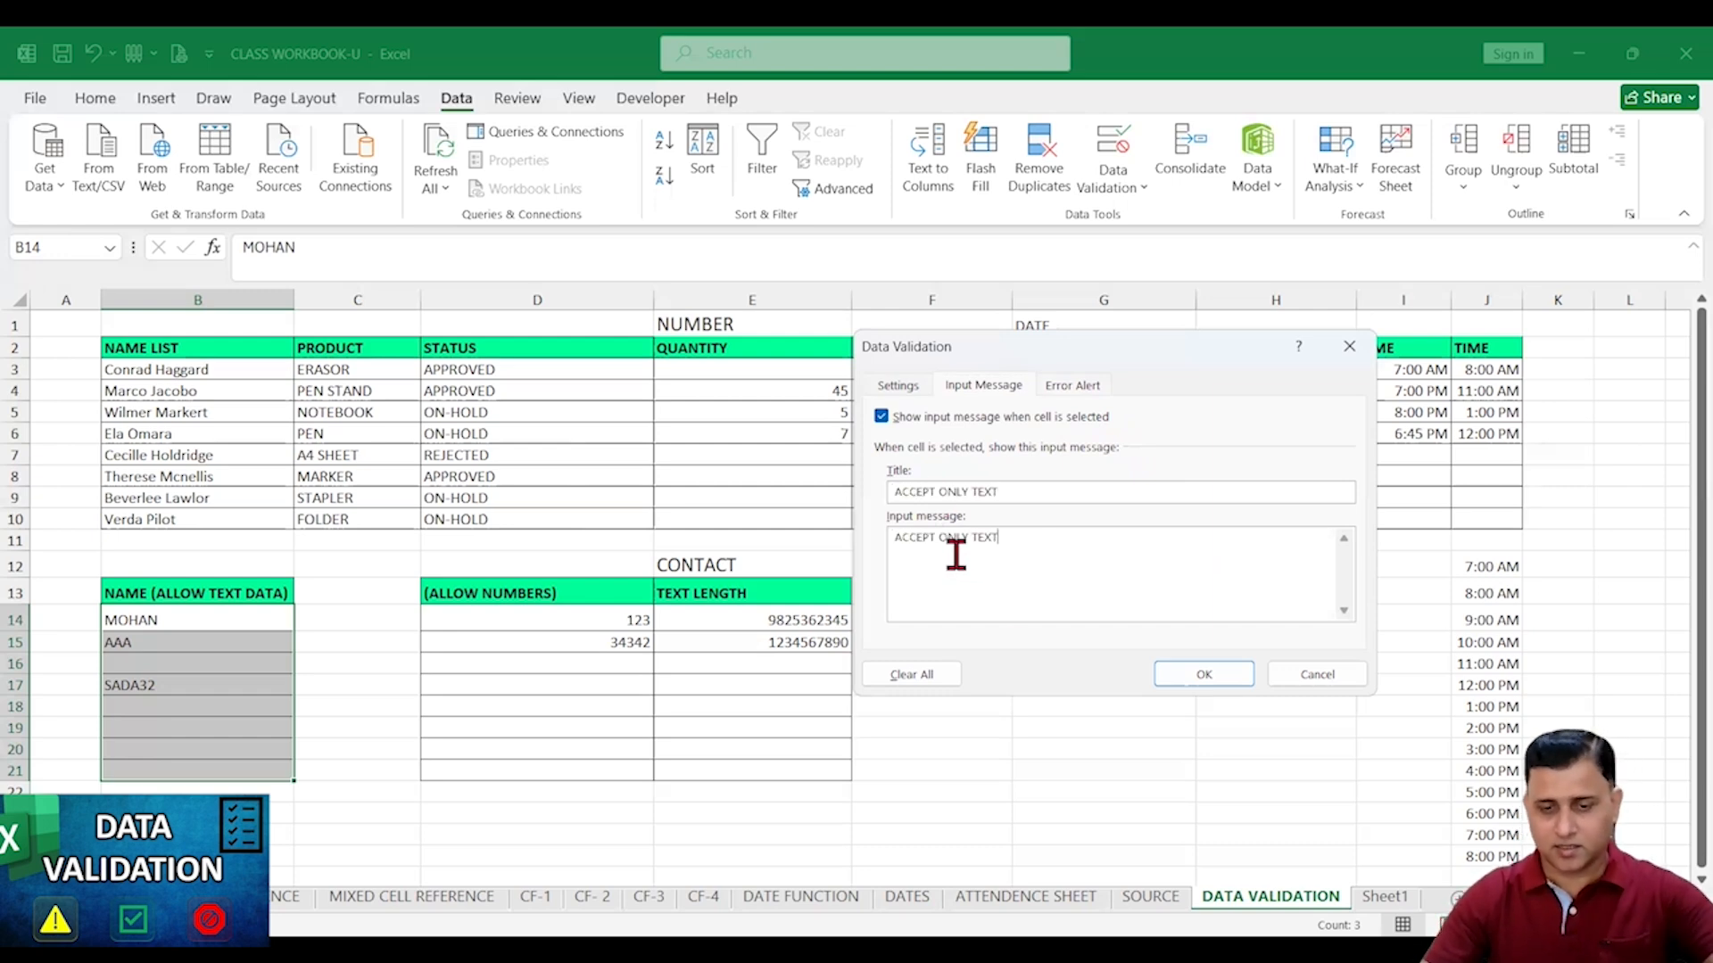
pyautogui.click(1214, 673)
# Check the input message on several cells of the text-only name column, including B15, B17 and B19
pyautogui.click(234, 727)
pyautogui.click(228, 688)
pyautogui.click(228, 641)
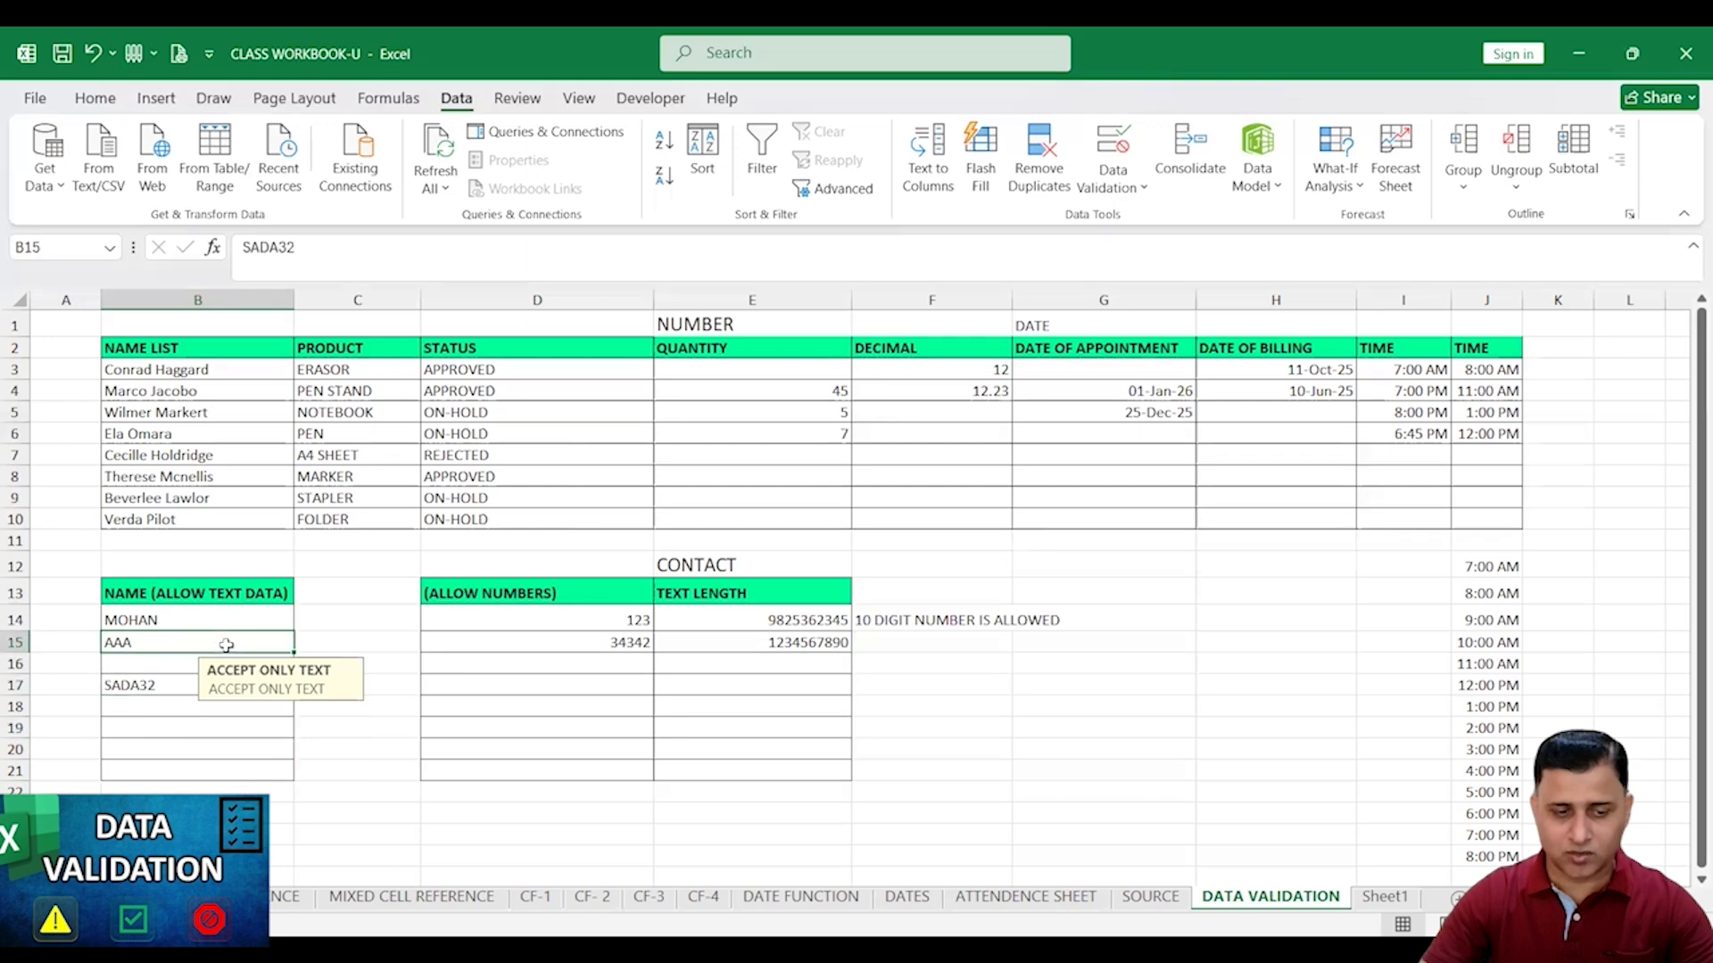
pyautogui.click(188, 729)
# Test the text-only alert by trying to enter 31232 in cell B17, and cancel the entry
pyautogui.click(193, 682)
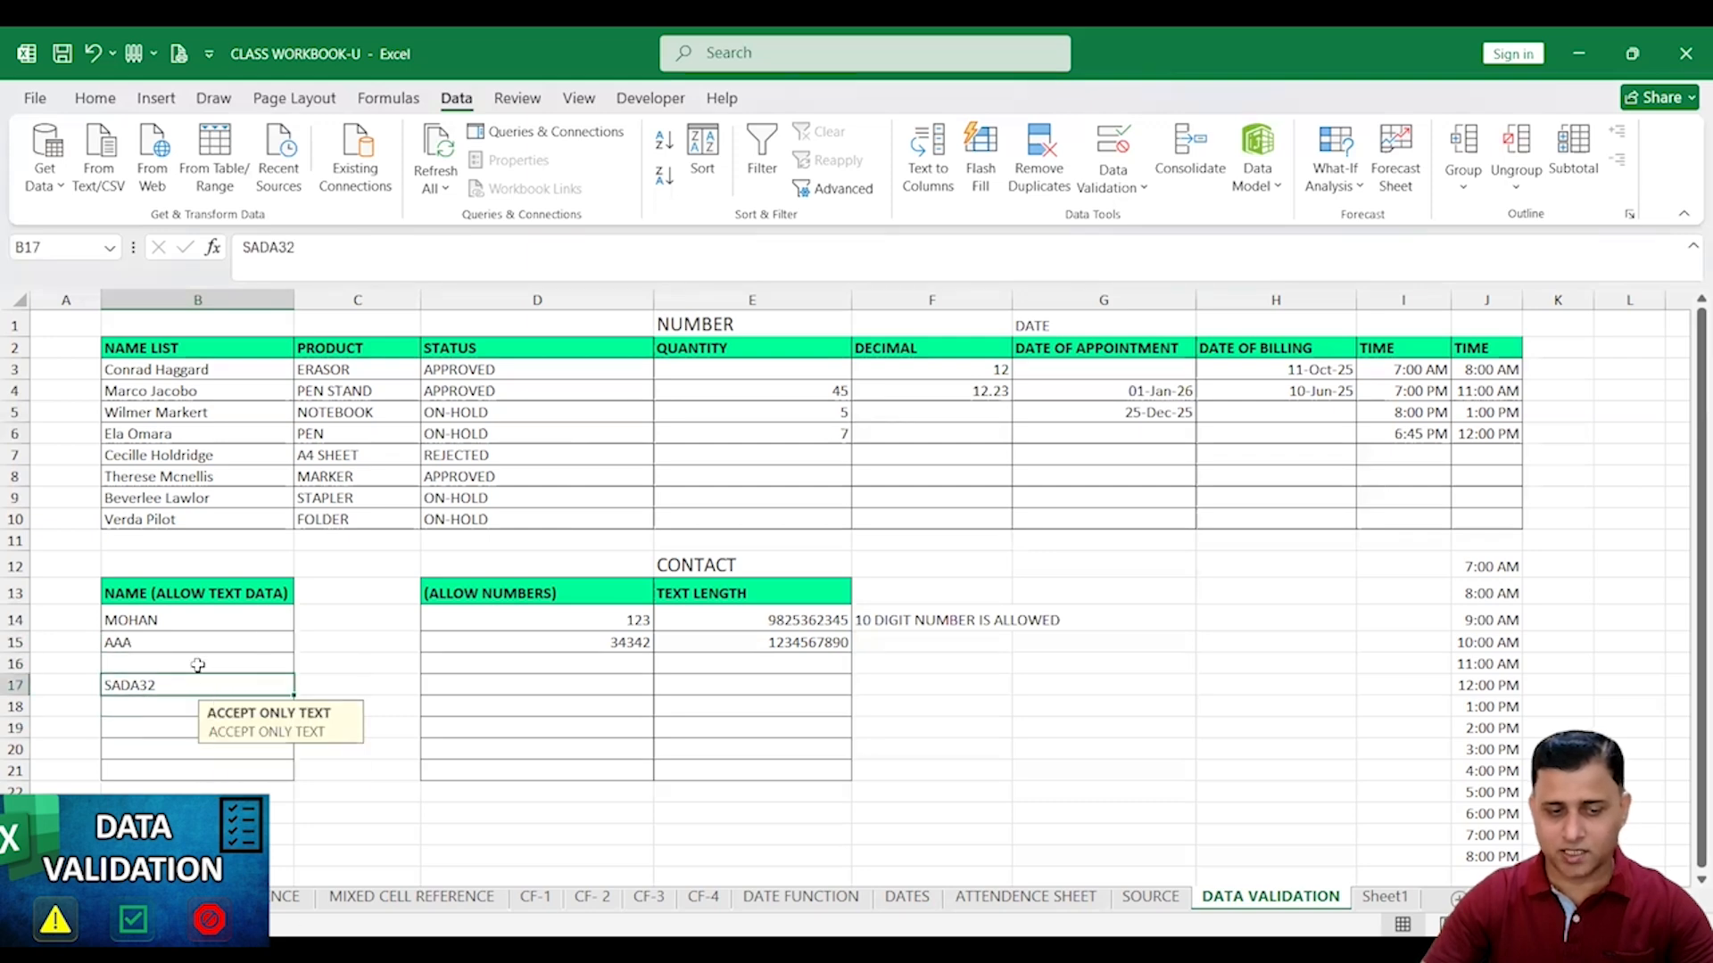
pyautogui.write('31232')
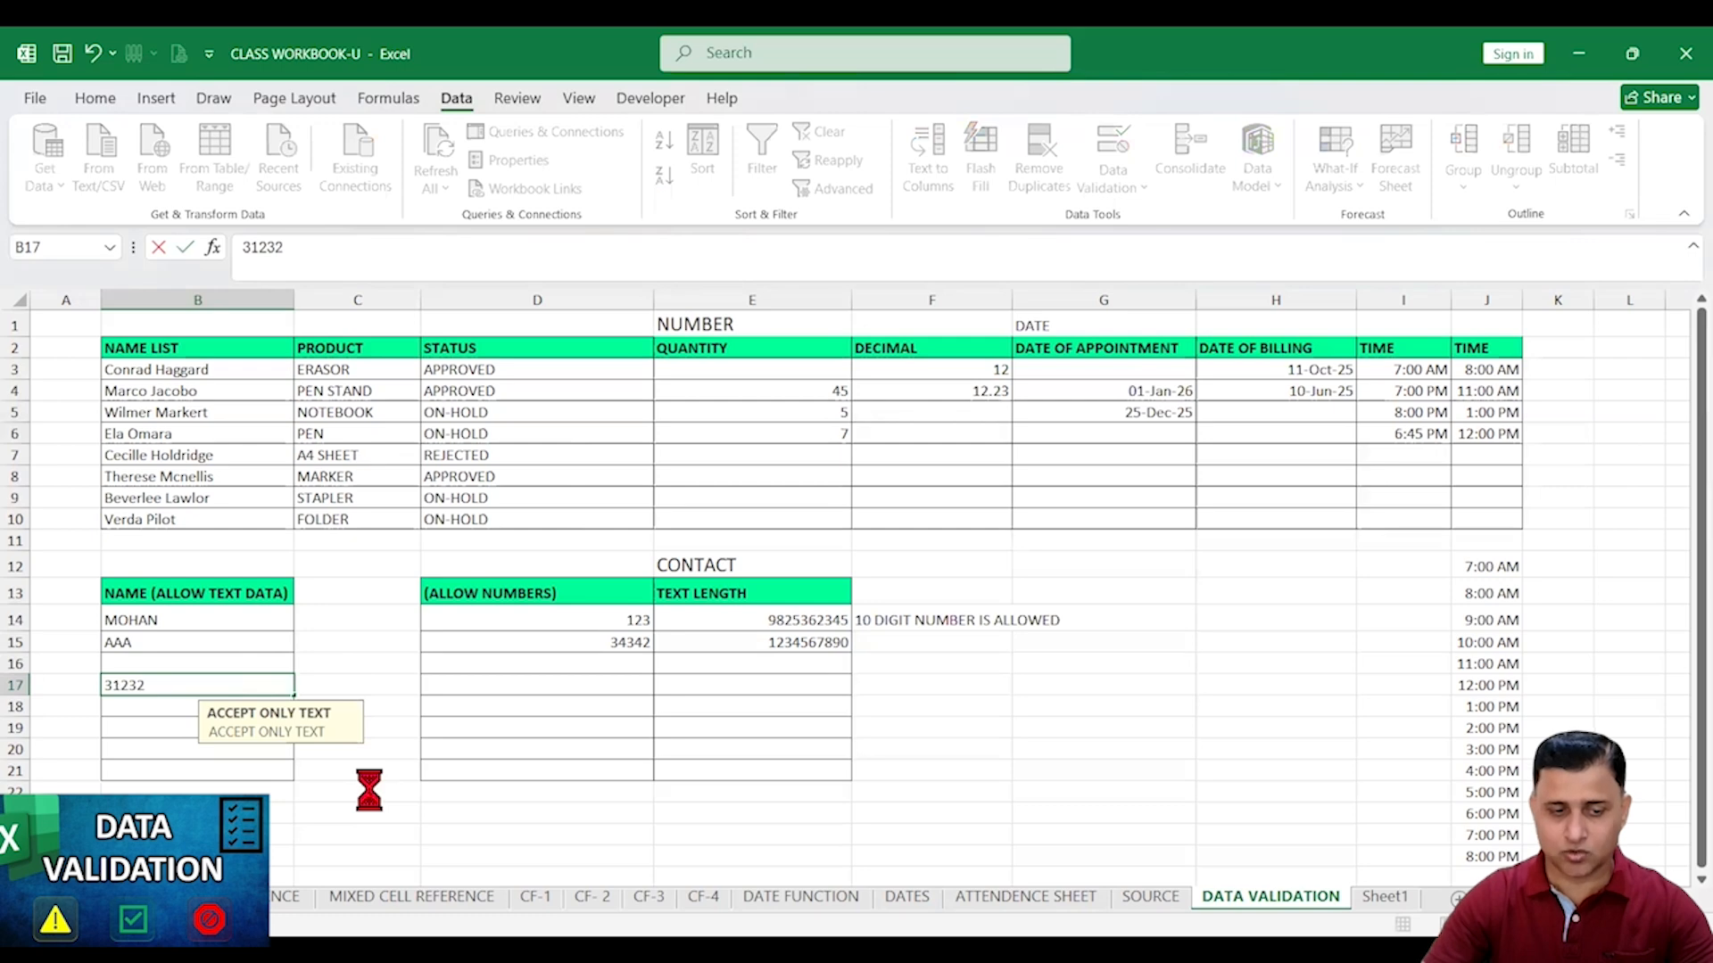
pyautogui.press('Return')
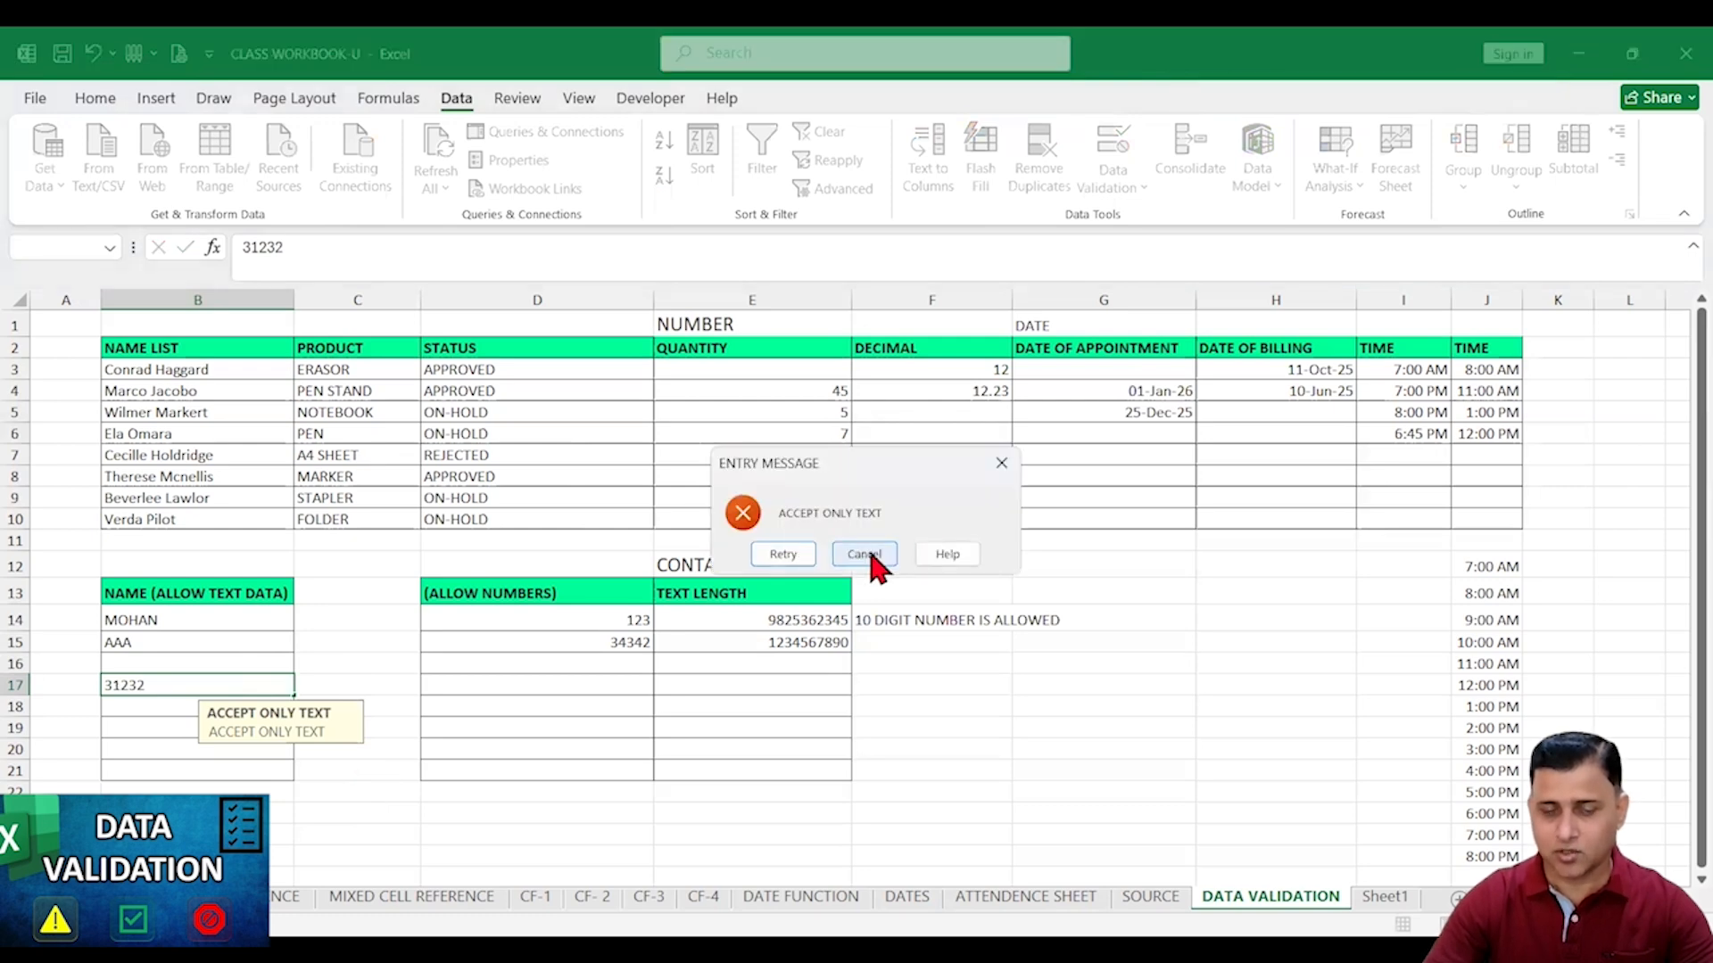
pyautogui.click(862, 555)
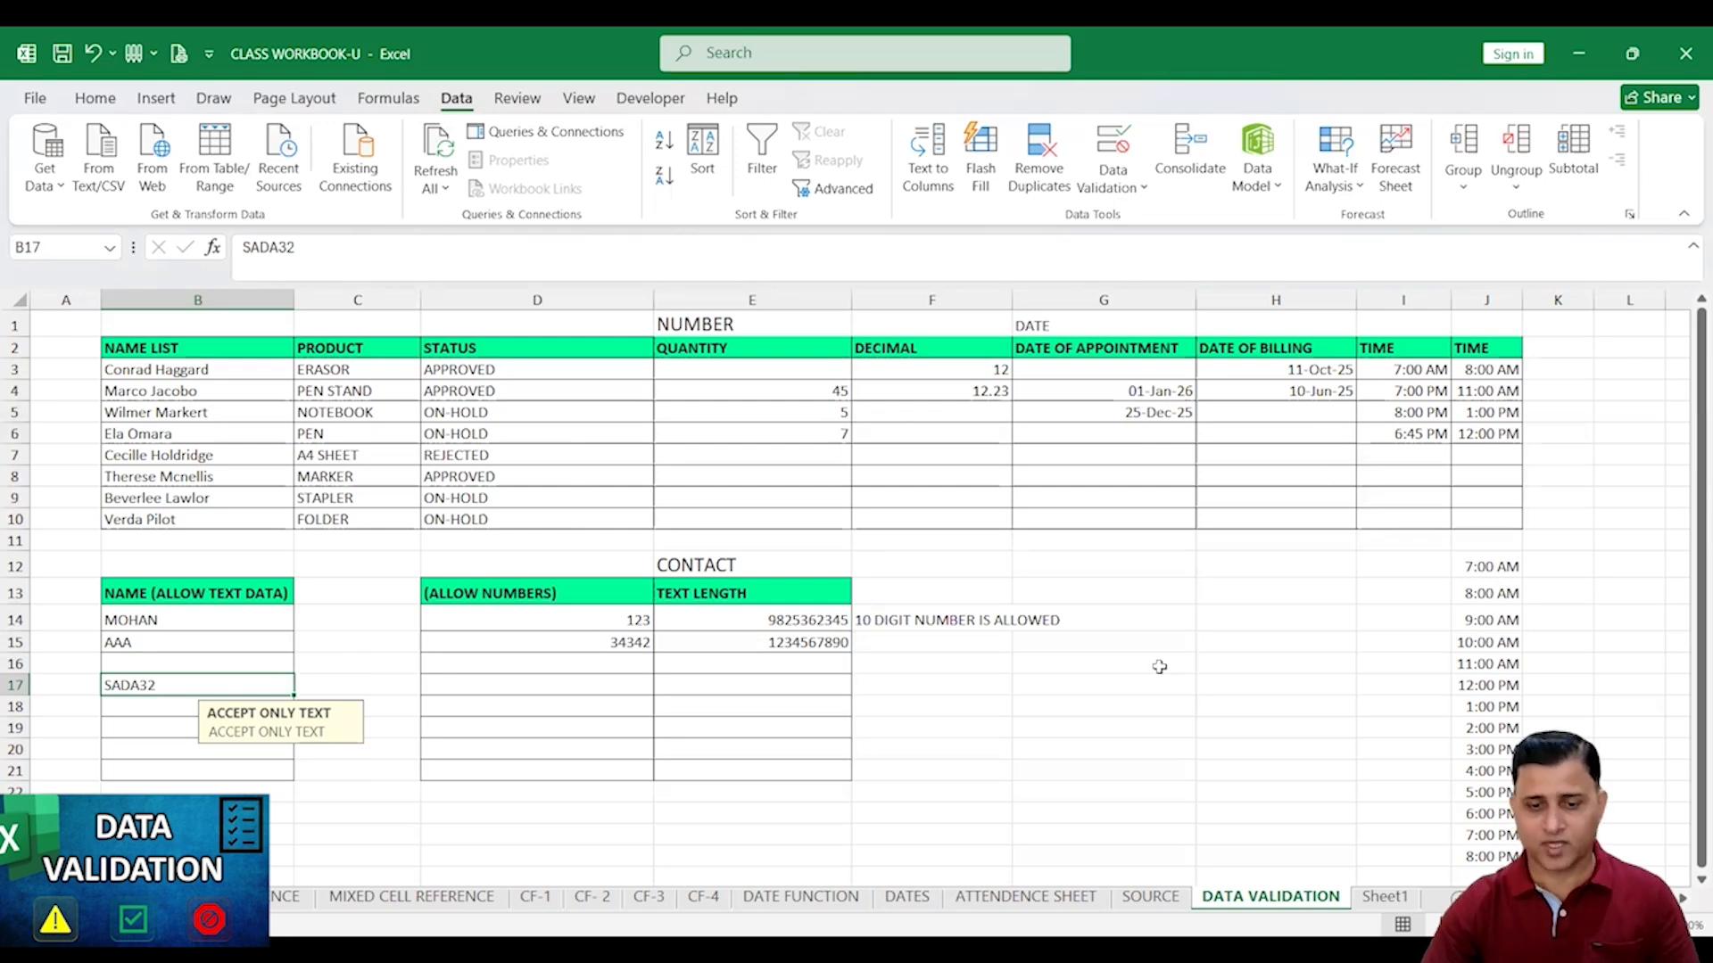
# Enter the formula =RANDBETWEEN(0,100) in cell D30 below the existing tables
pyautogui.scroll(-8, 692, 737)
pyautogui.click(491, 489)
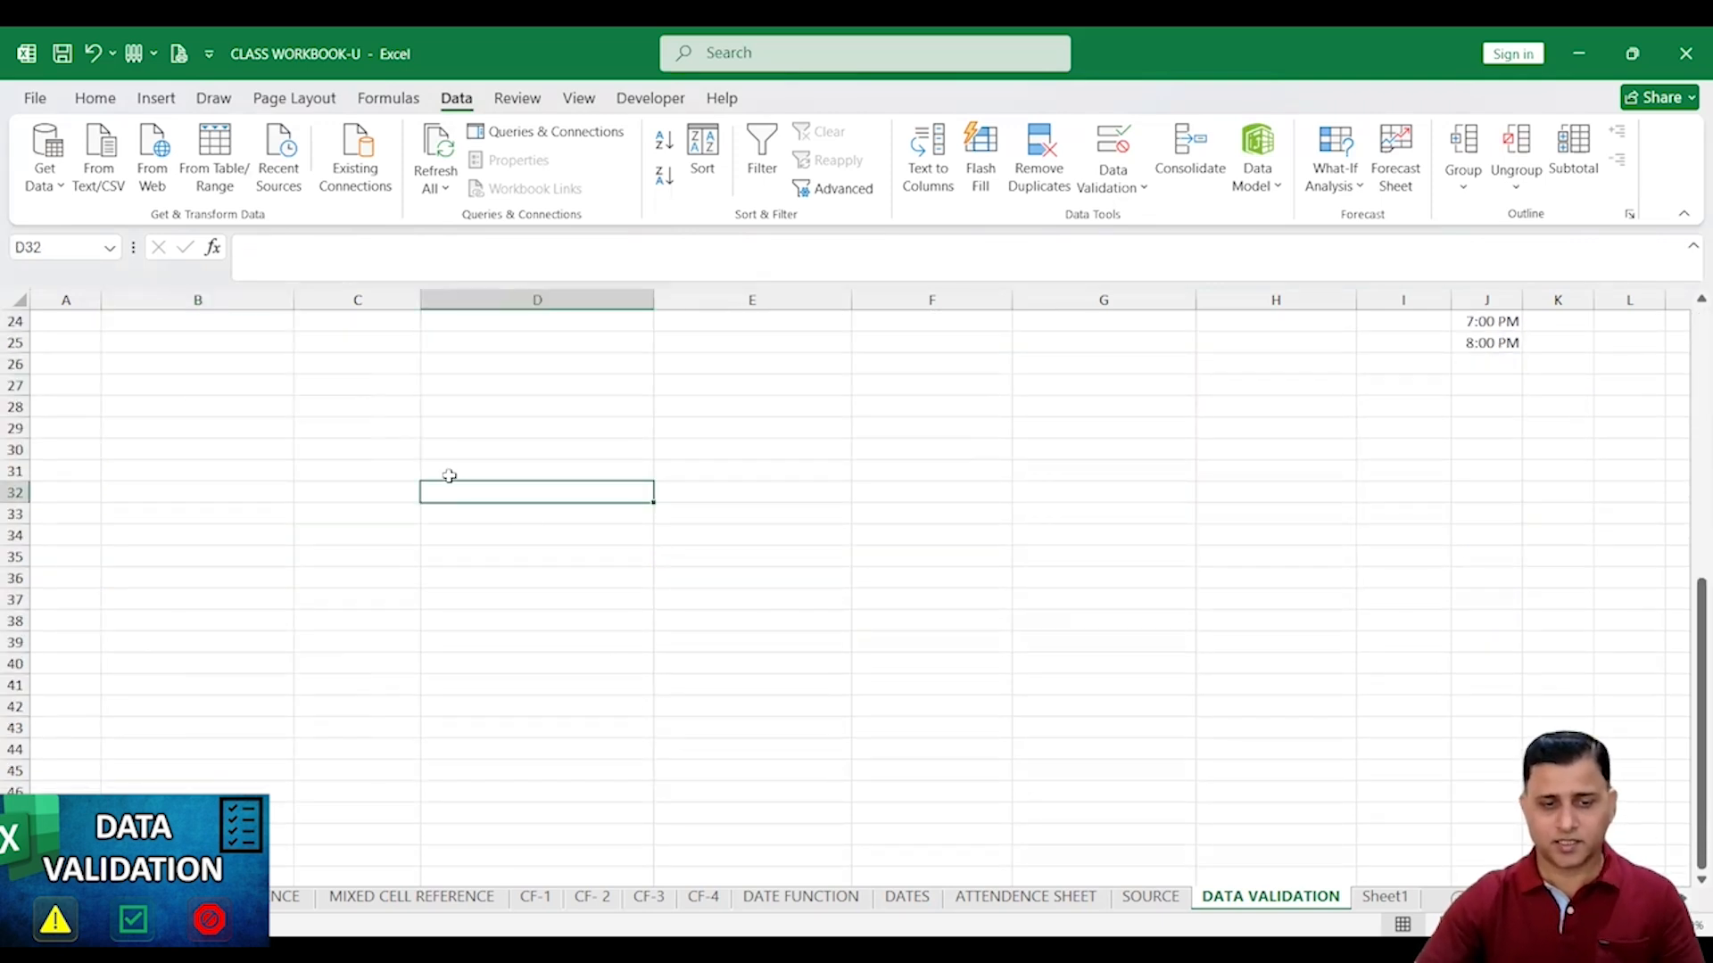
pyautogui.click(482, 447)
pyautogui.write('=')
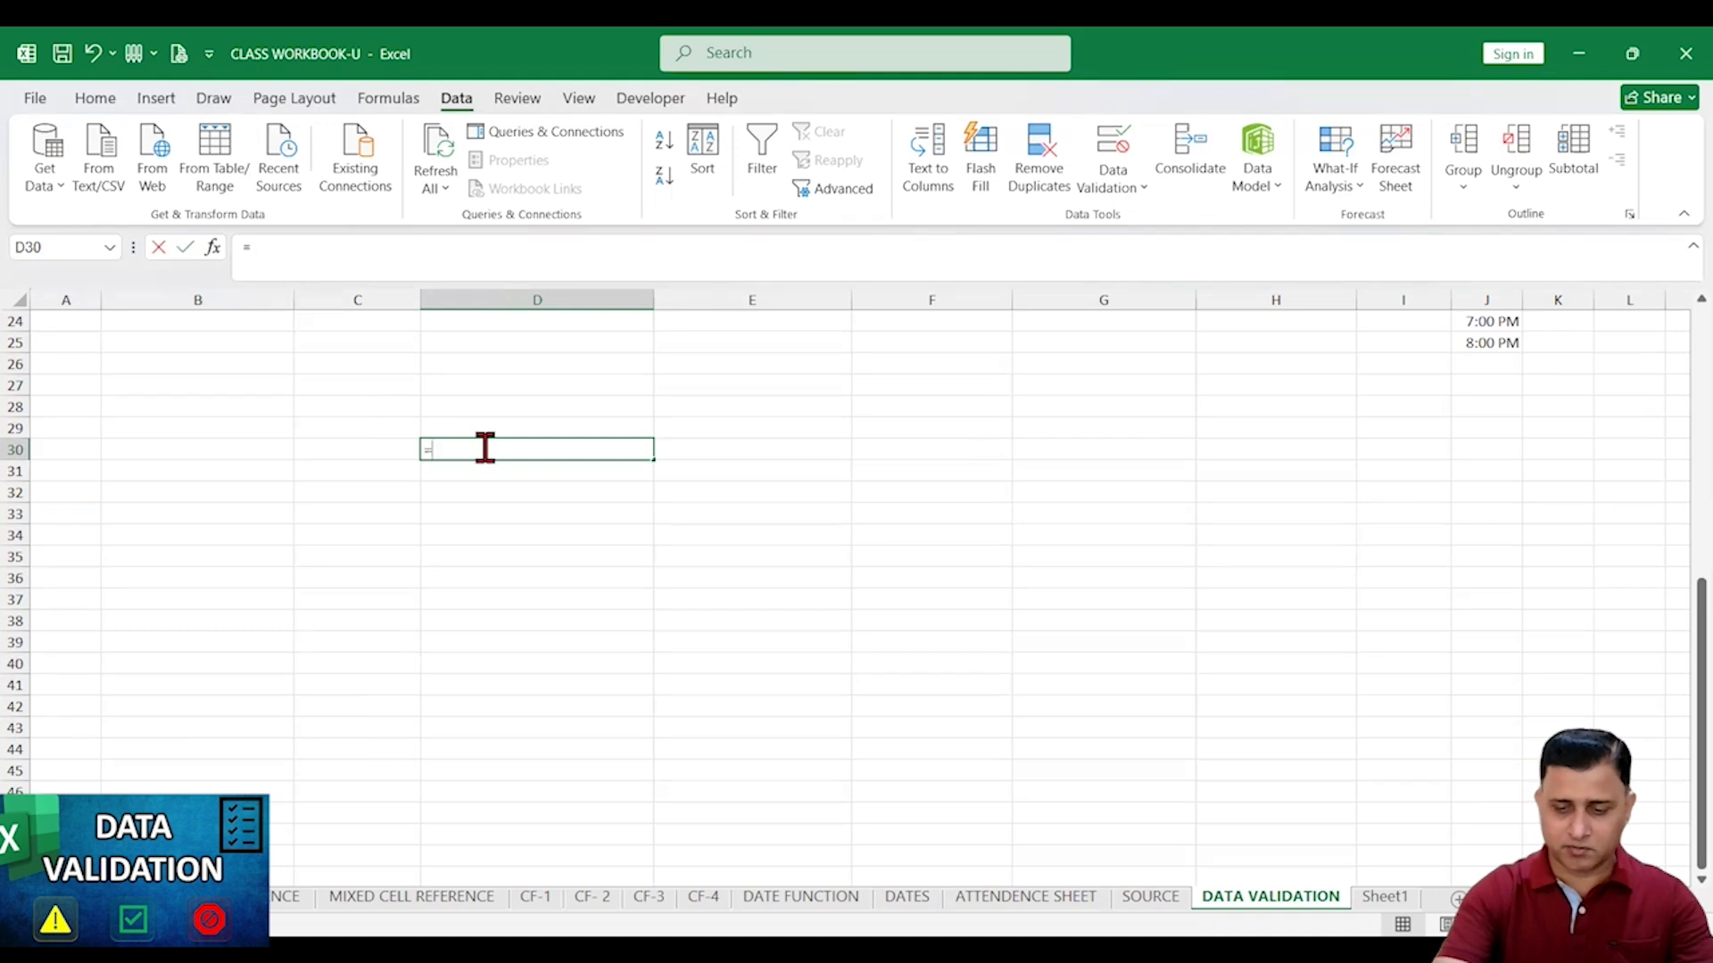
pyautogui.write('RAN')
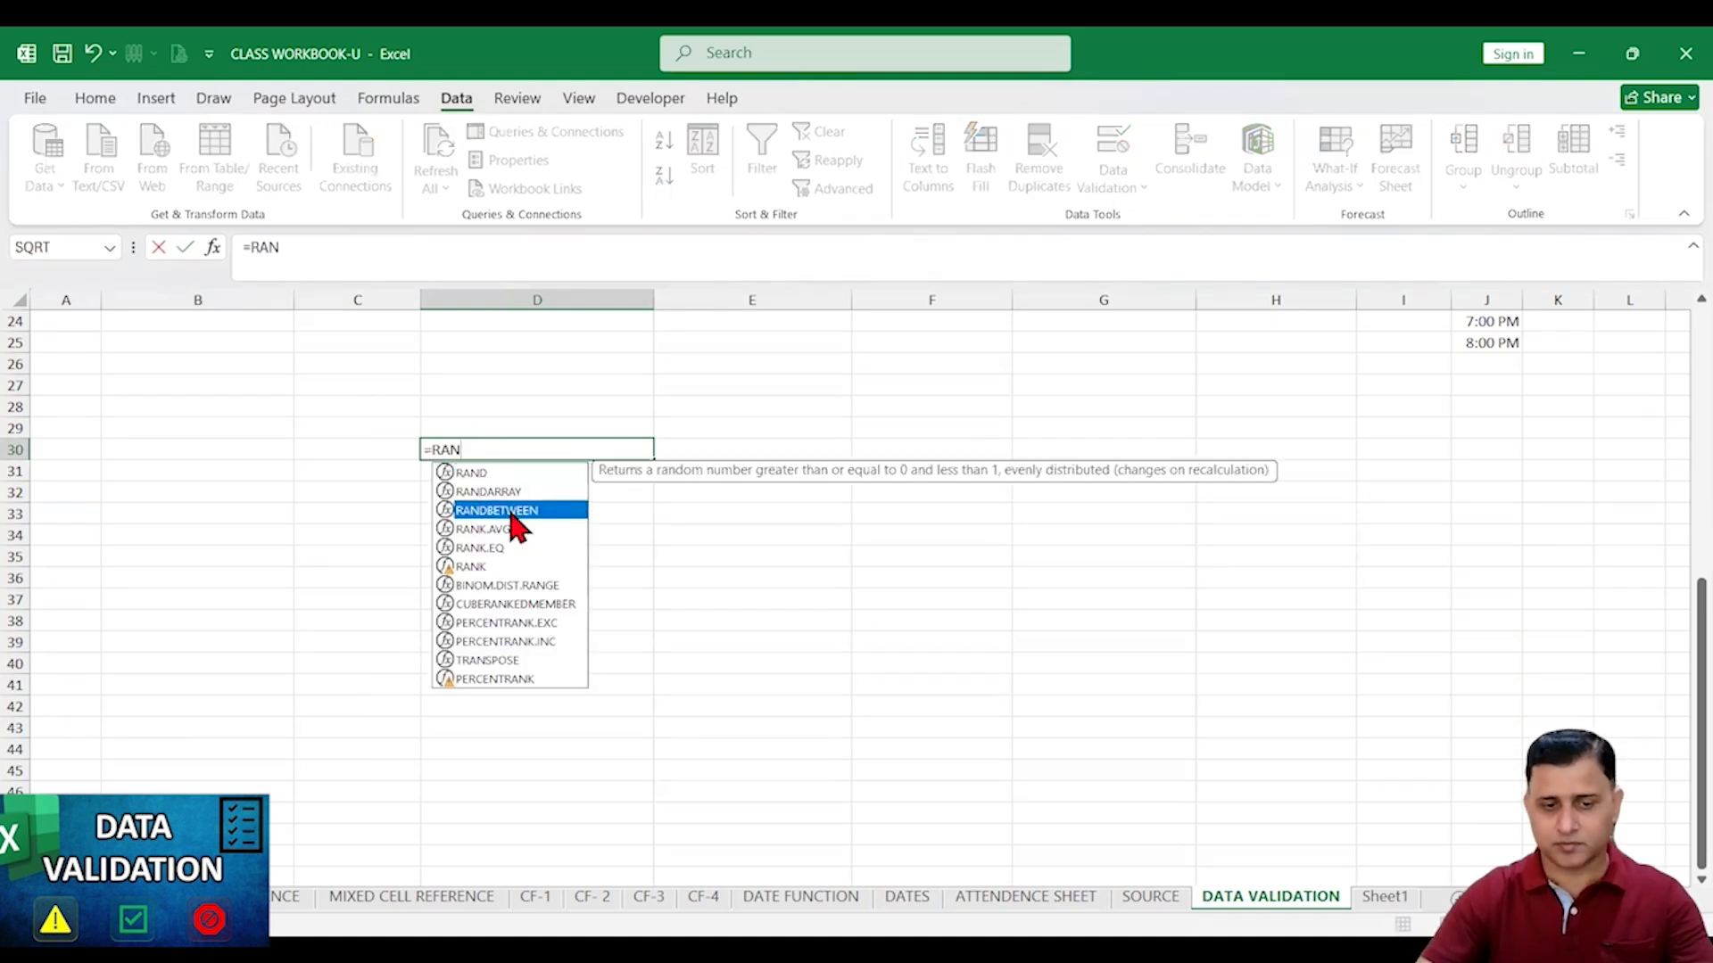
pyautogui.doubleClick(510, 507)
pyautogui.write('0')
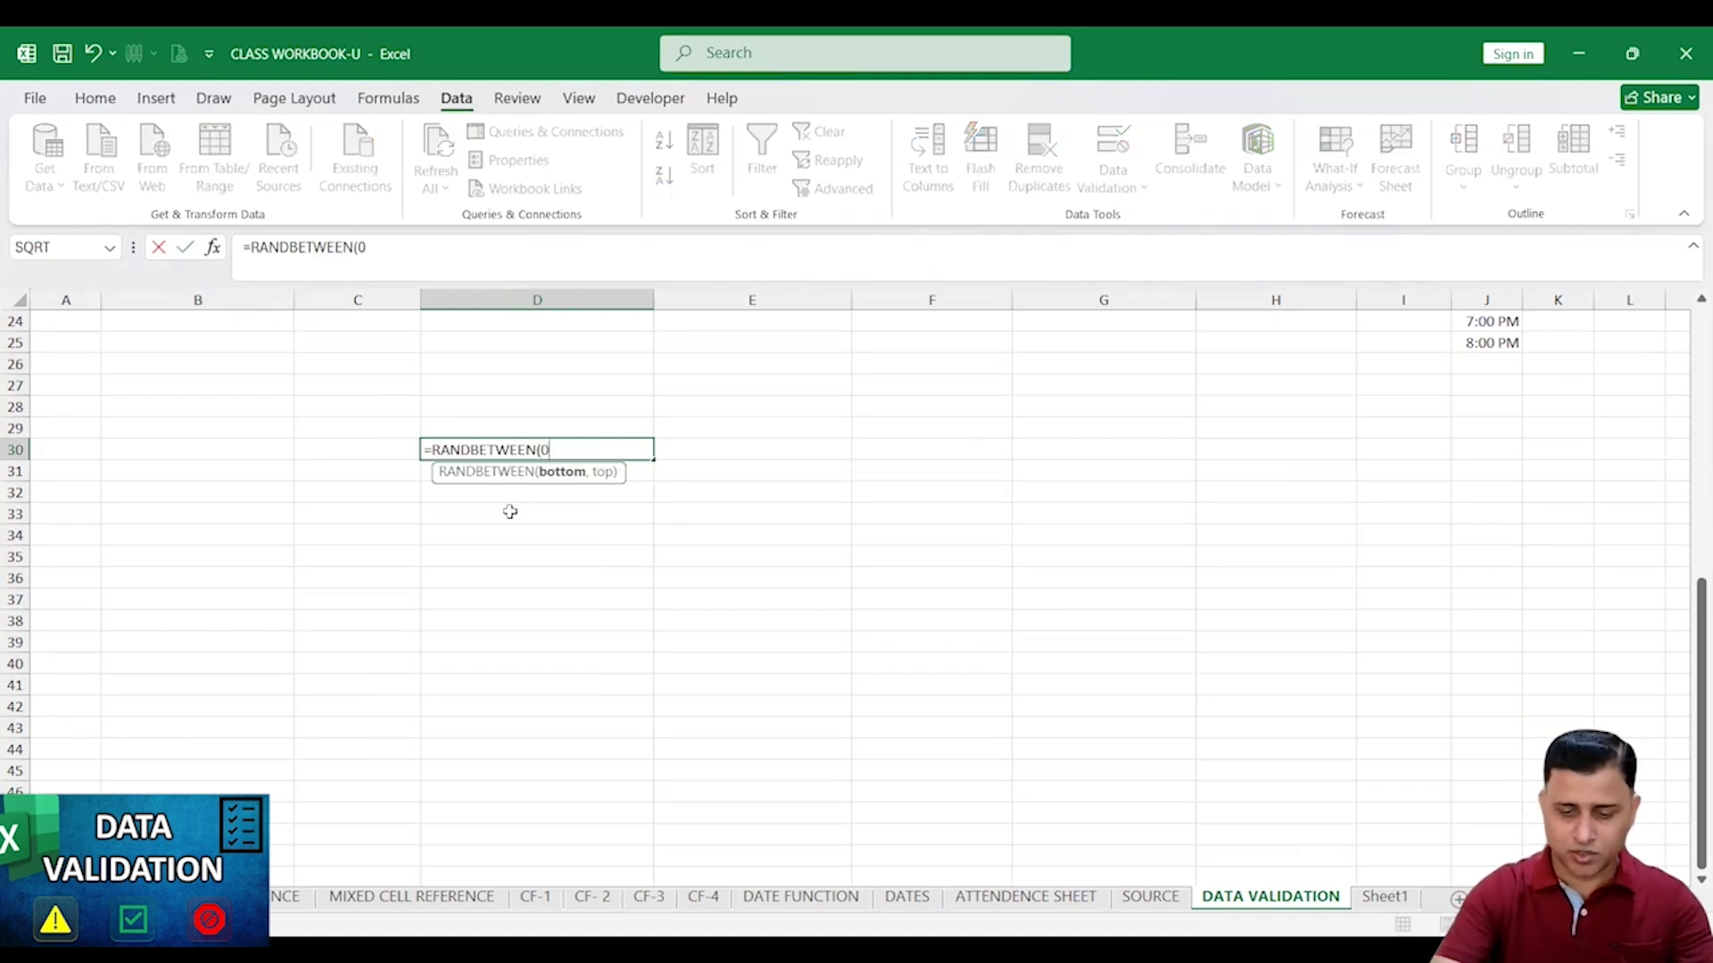
pyautogui.write(',100)')
pyautogui.click(501, 553)
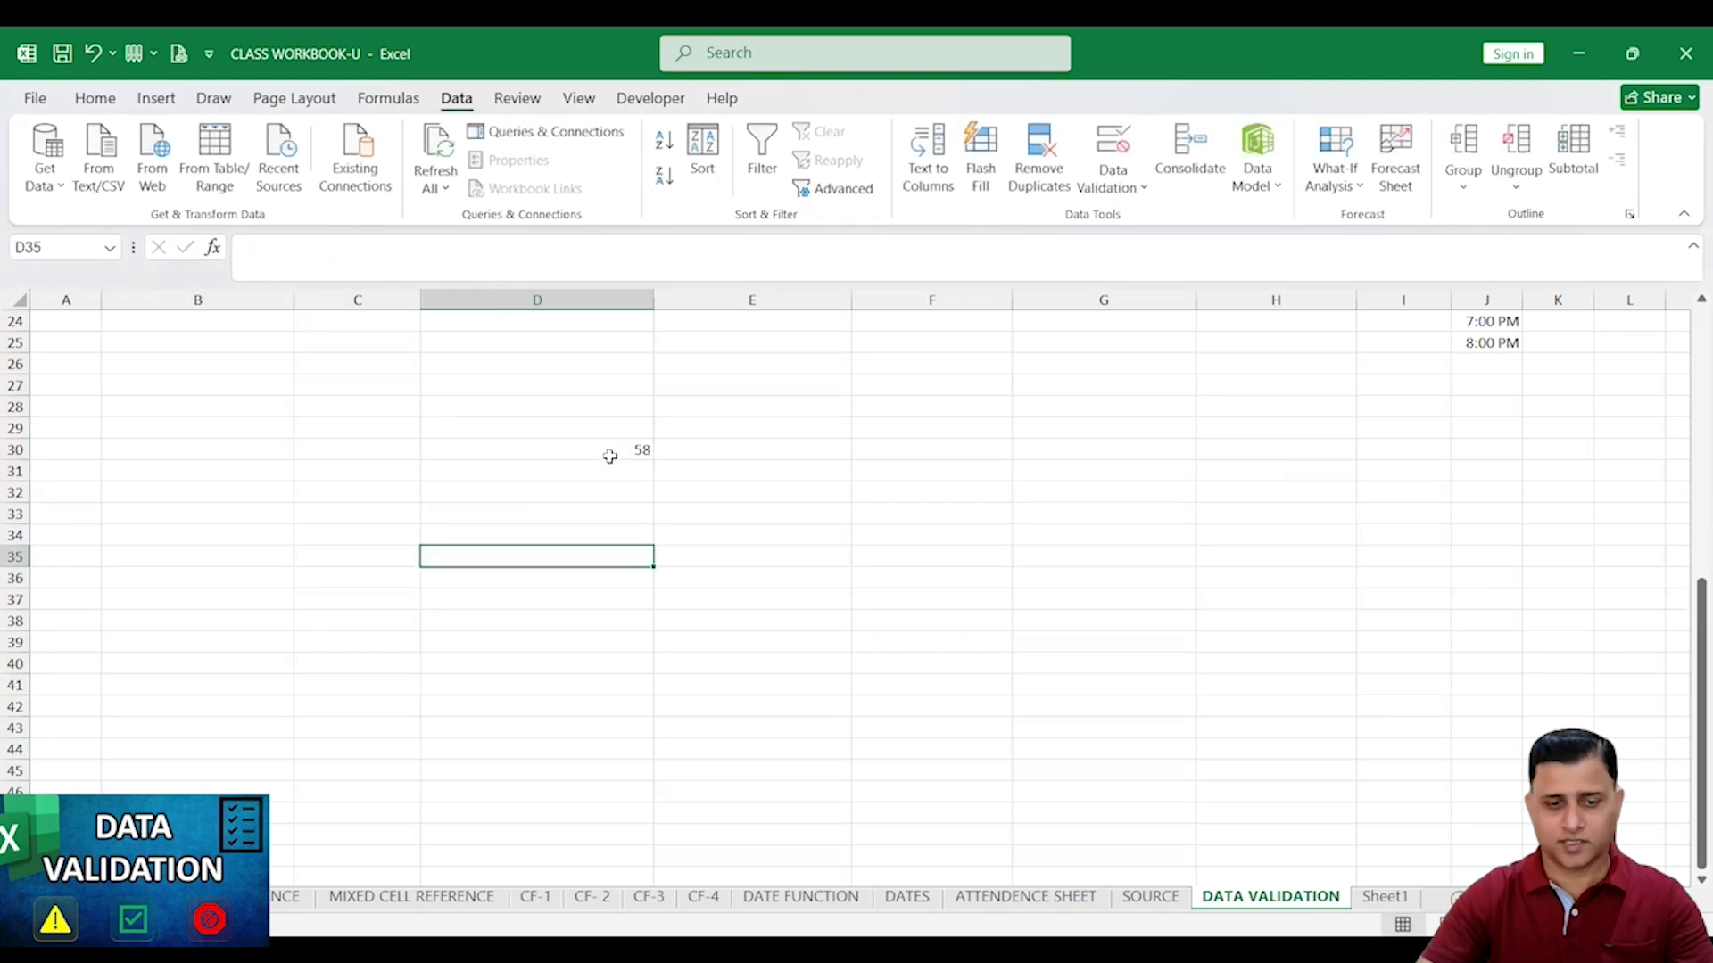
# Fill D30:H40 with the random number formula and replace the formulas with their values
pyautogui.click(609, 455)
pyautogui.moveTo(652, 461); pyautogui.dragTo(1250, 801)
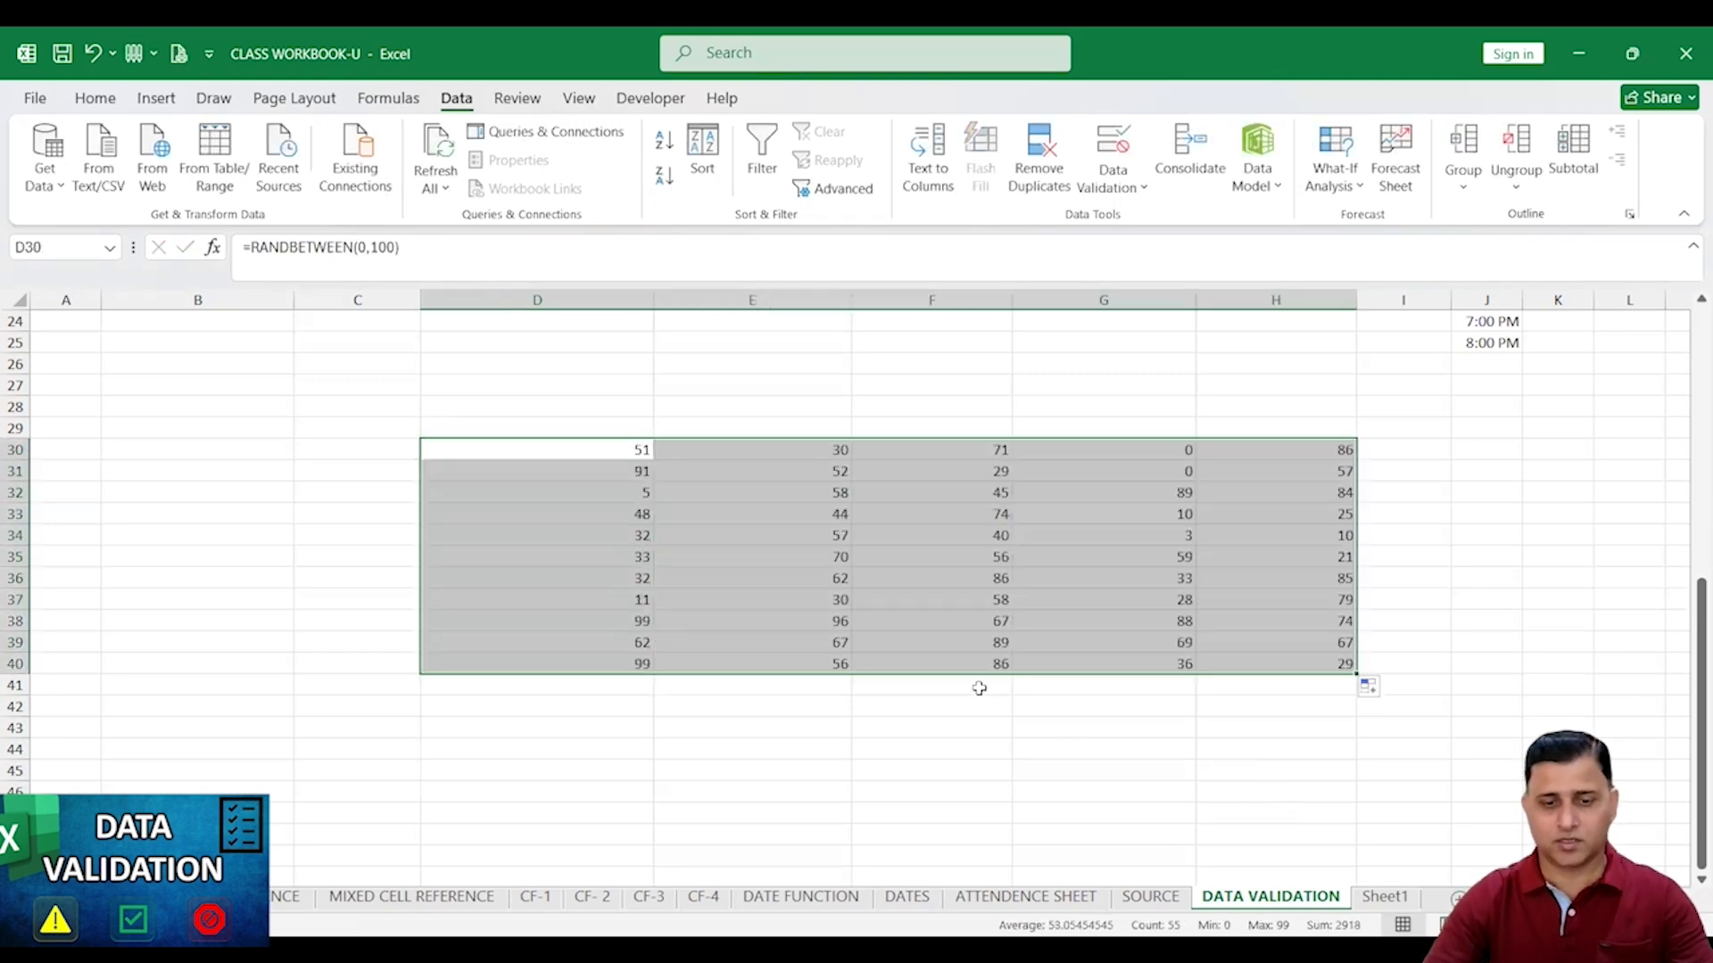
pyautogui.hotkey('ctrl', 'c')
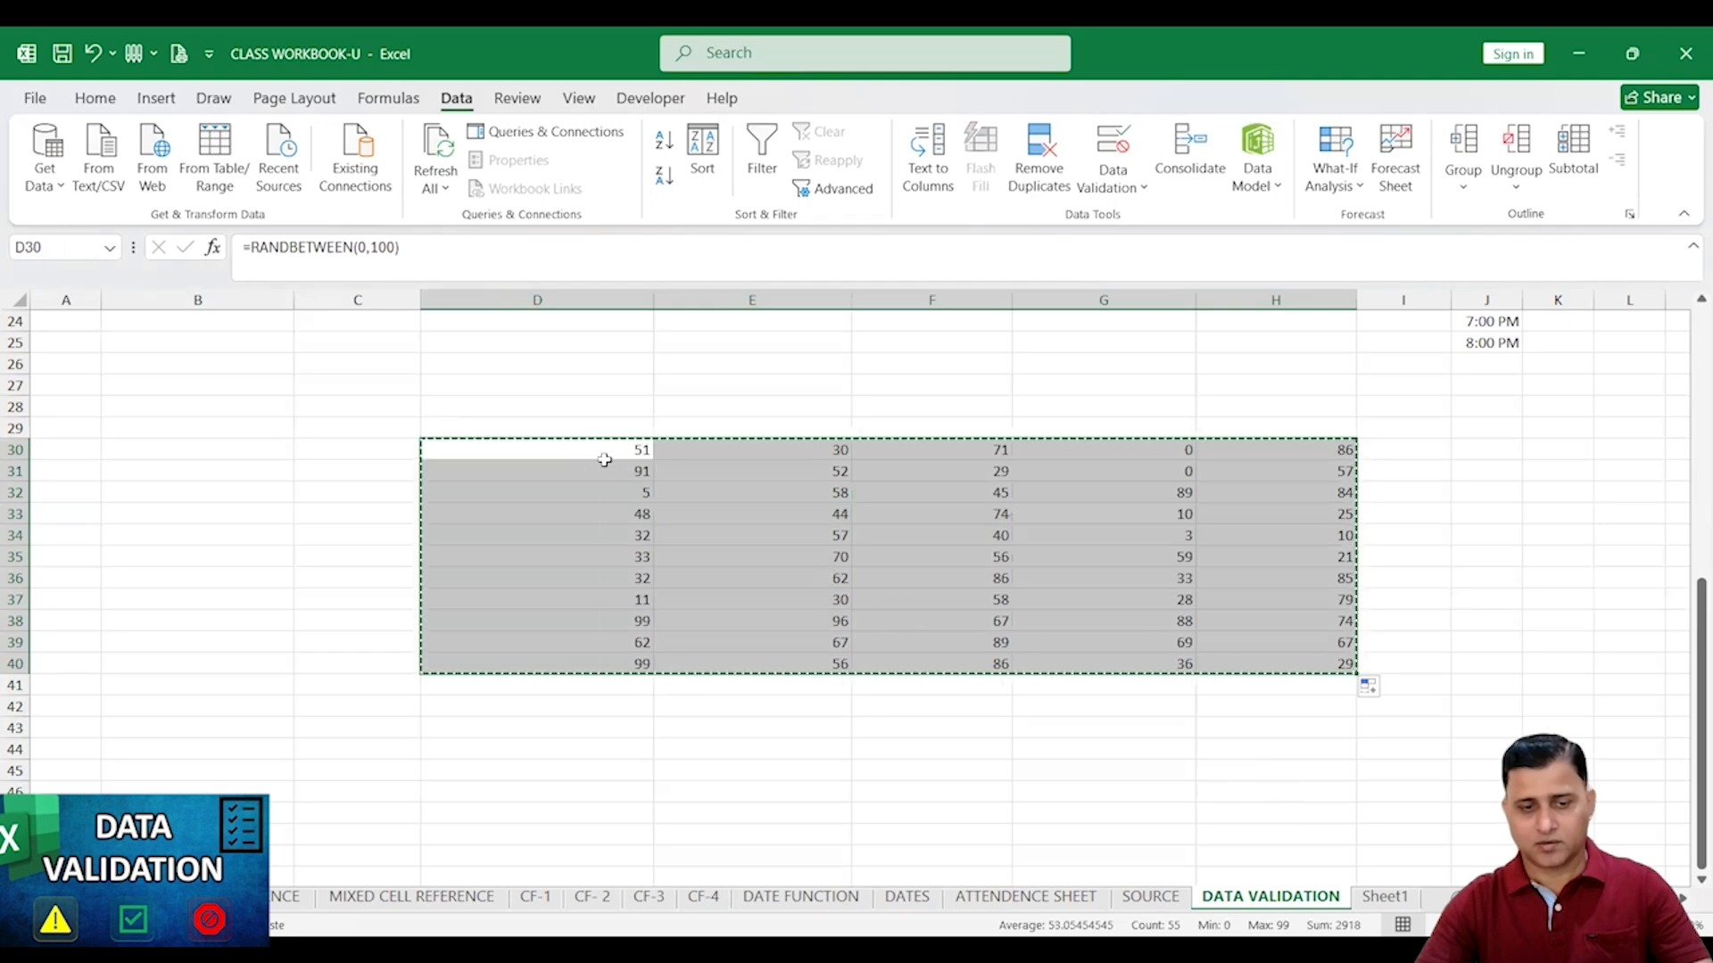
pyautogui.rightClick(578, 447)
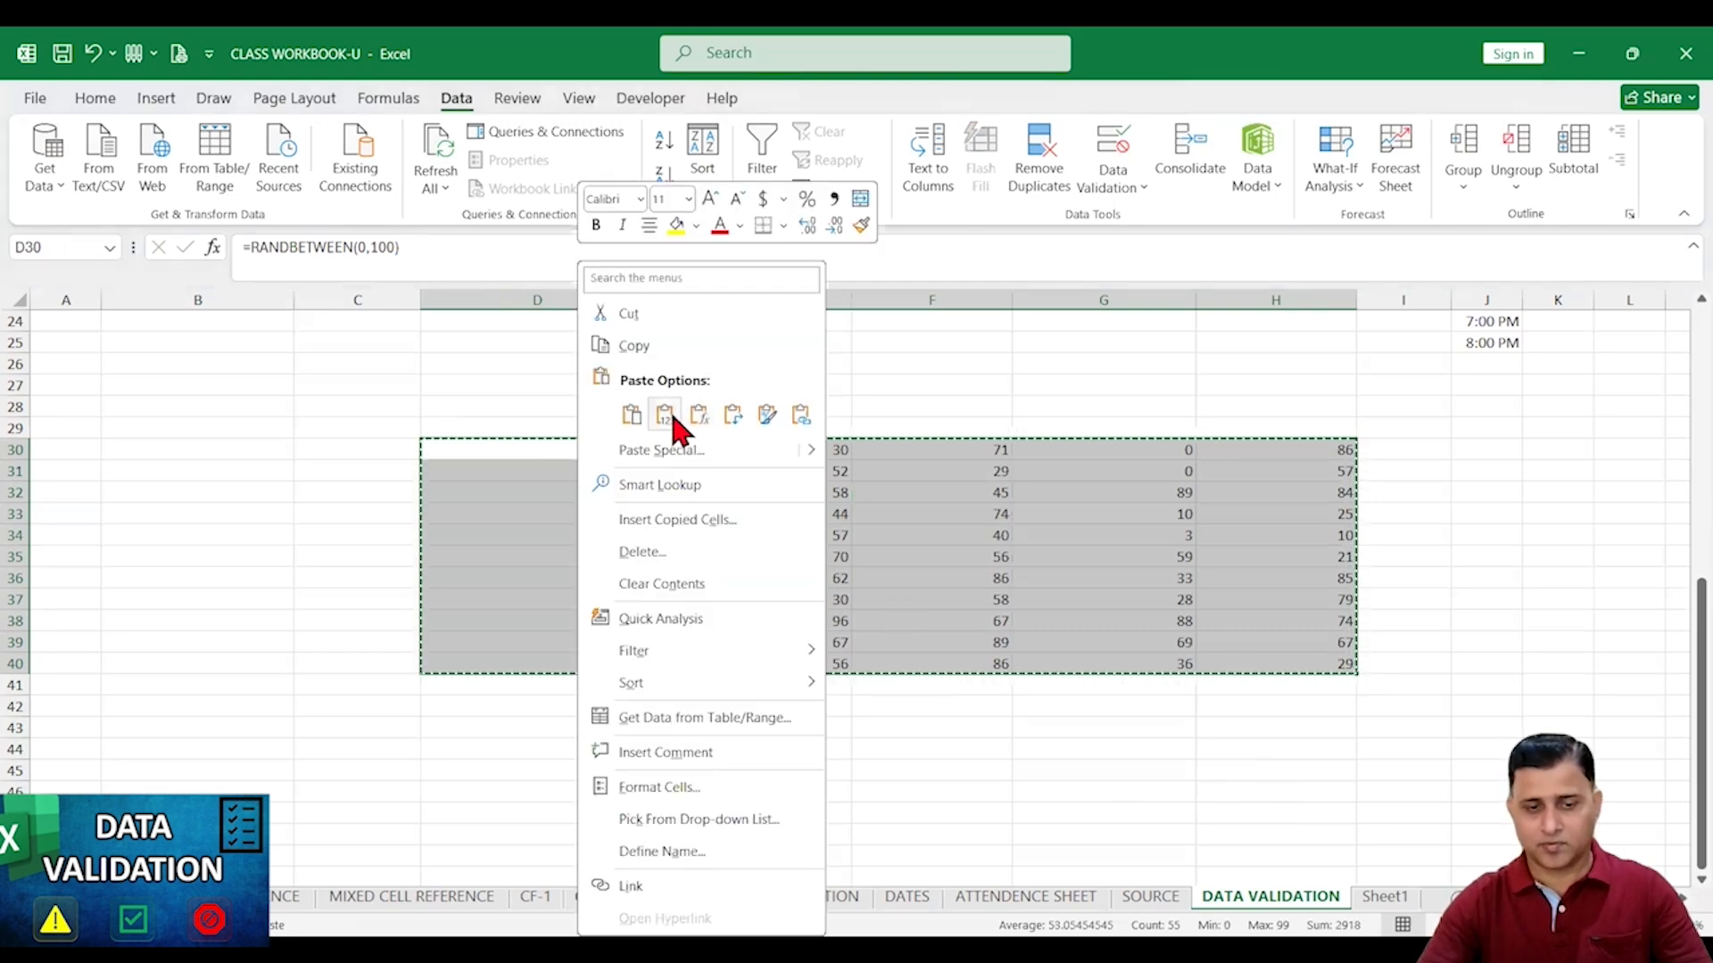
pyautogui.click(665, 415)
pyautogui.click(688, 557)
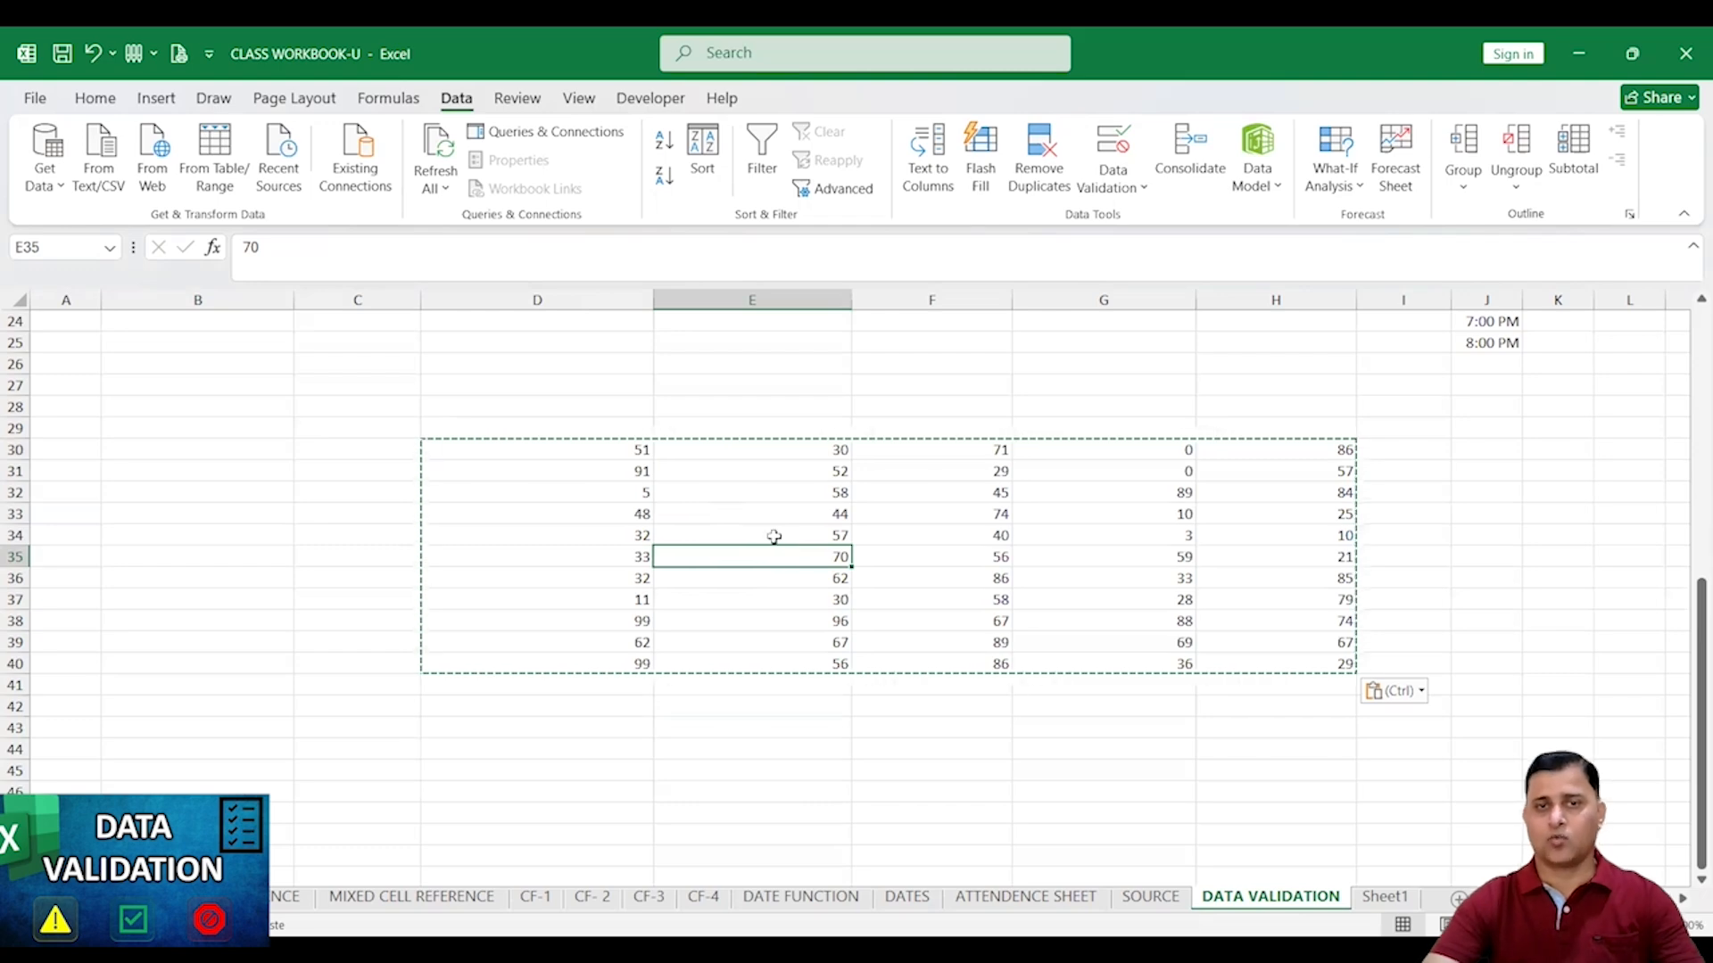
# Add borders to all cells of the random number range D30:H40
pyautogui.moveTo(643, 452); pyautogui.dragTo(1308, 662)
pyautogui.click(95, 98)
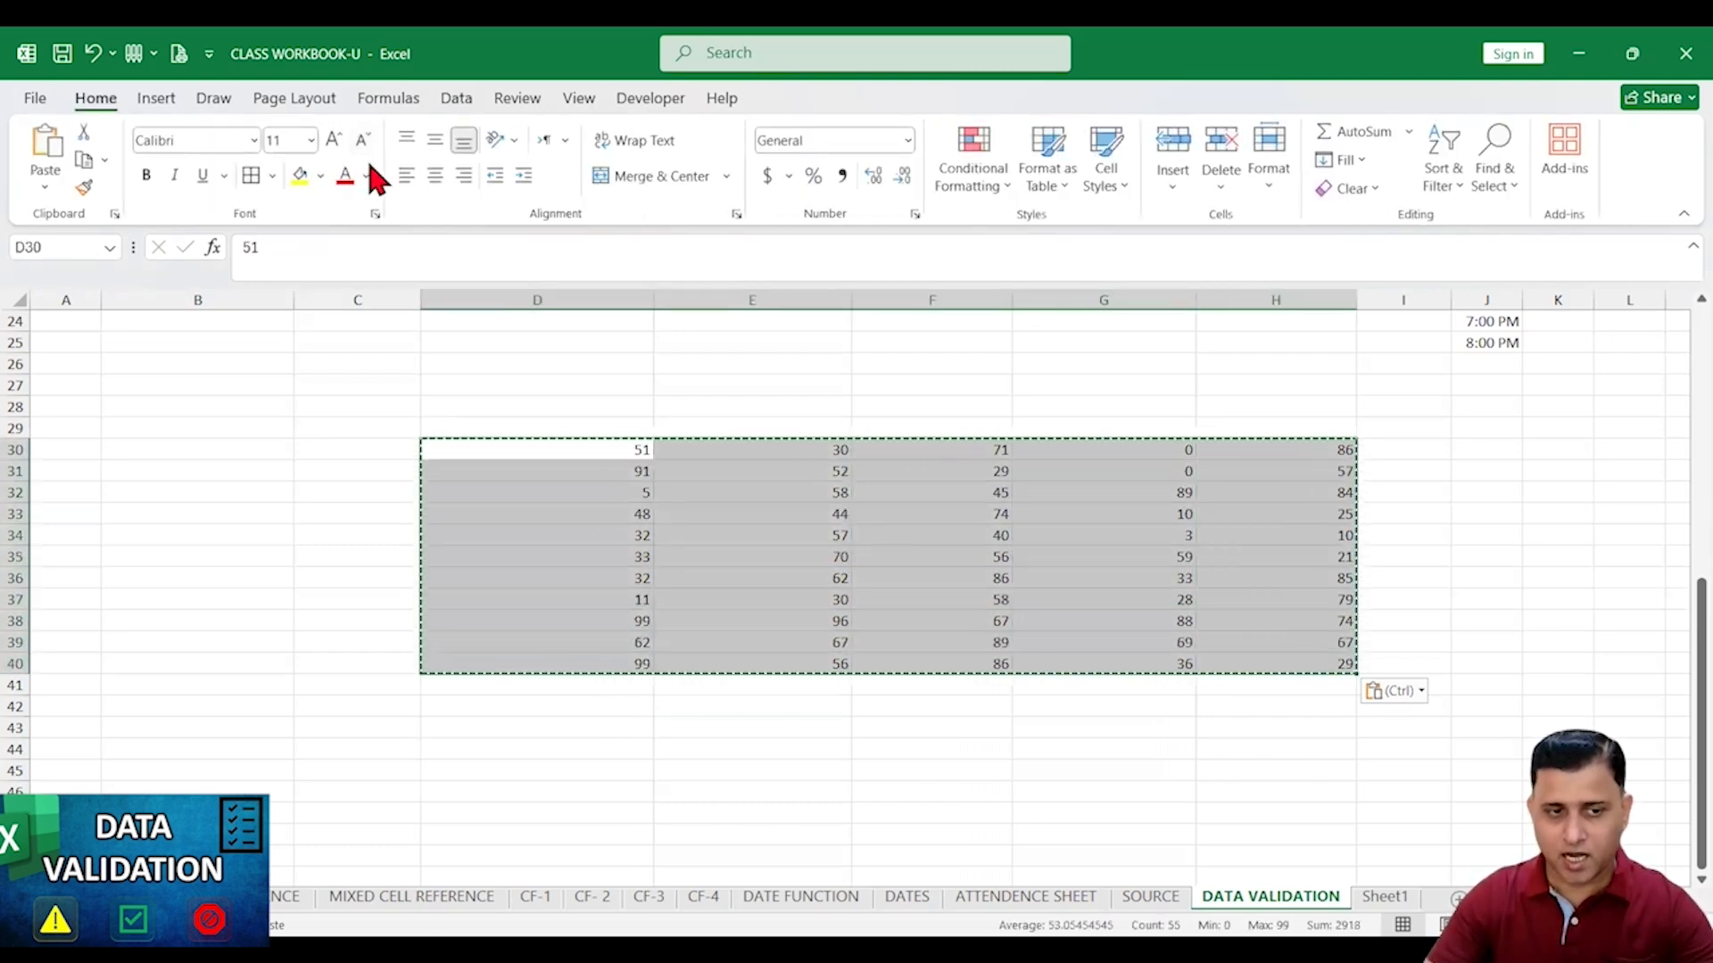
pyautogui.press('Escape')
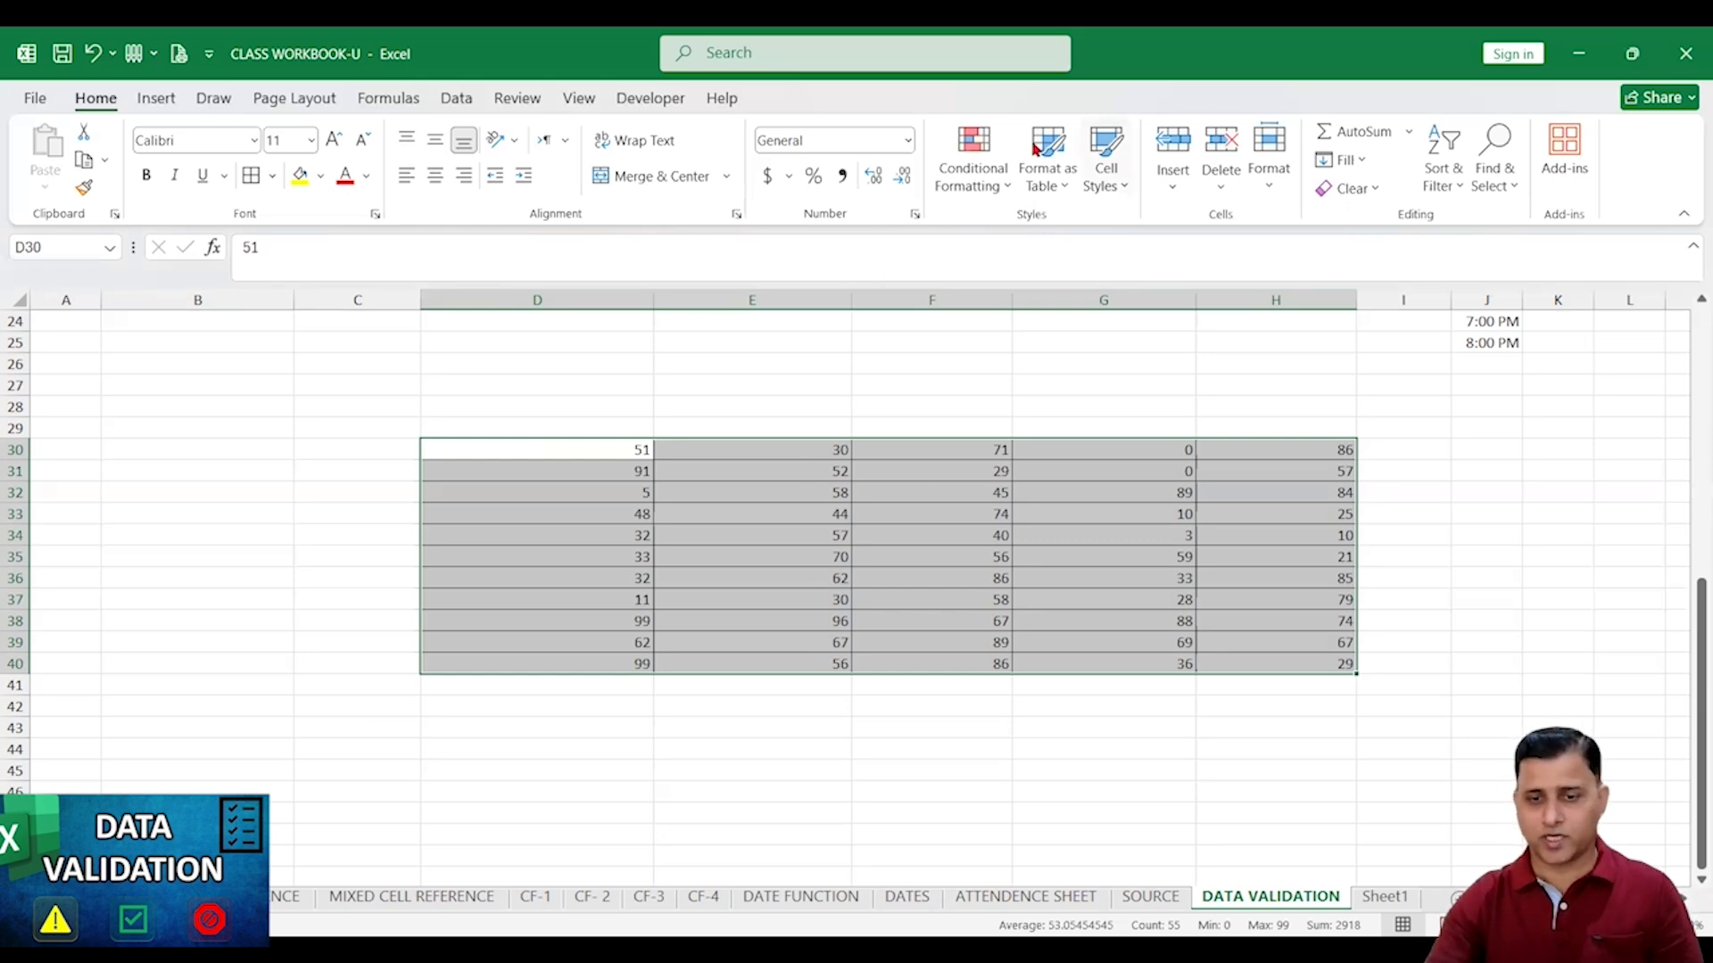
# Apply data validation to D30:H40 that allows only whole numbers between a minimum of 20 and a maximum
pyautogui.click(450, 98)
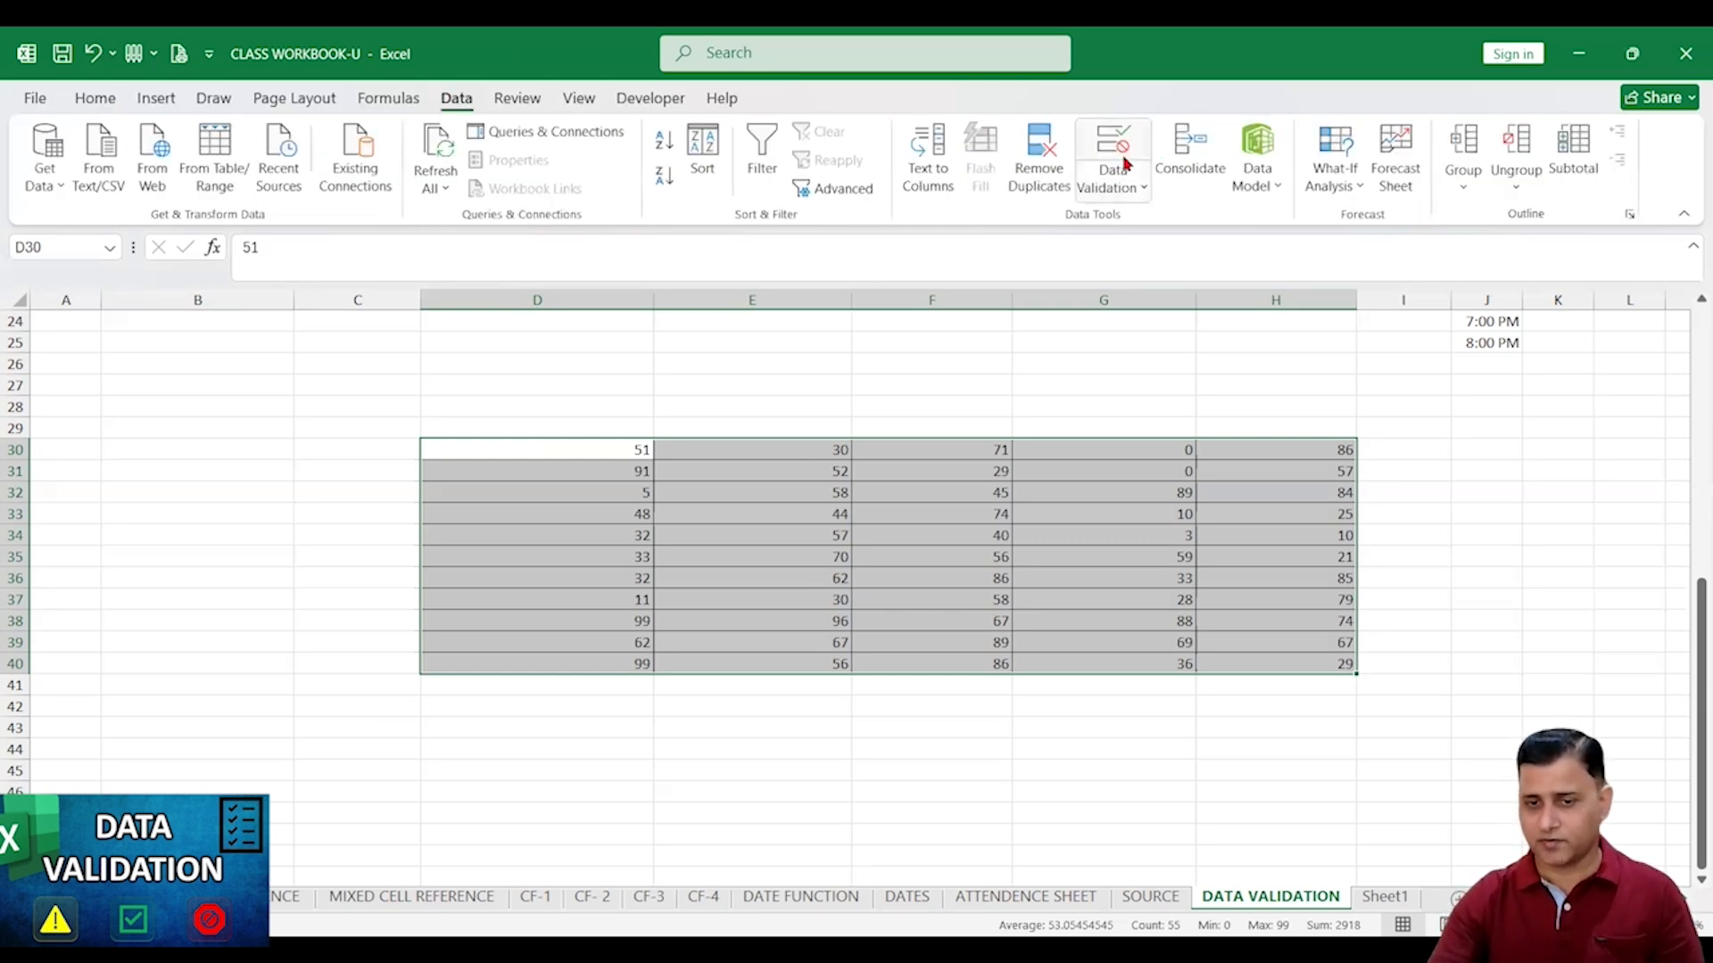
pyautogui.click(1125, 163)
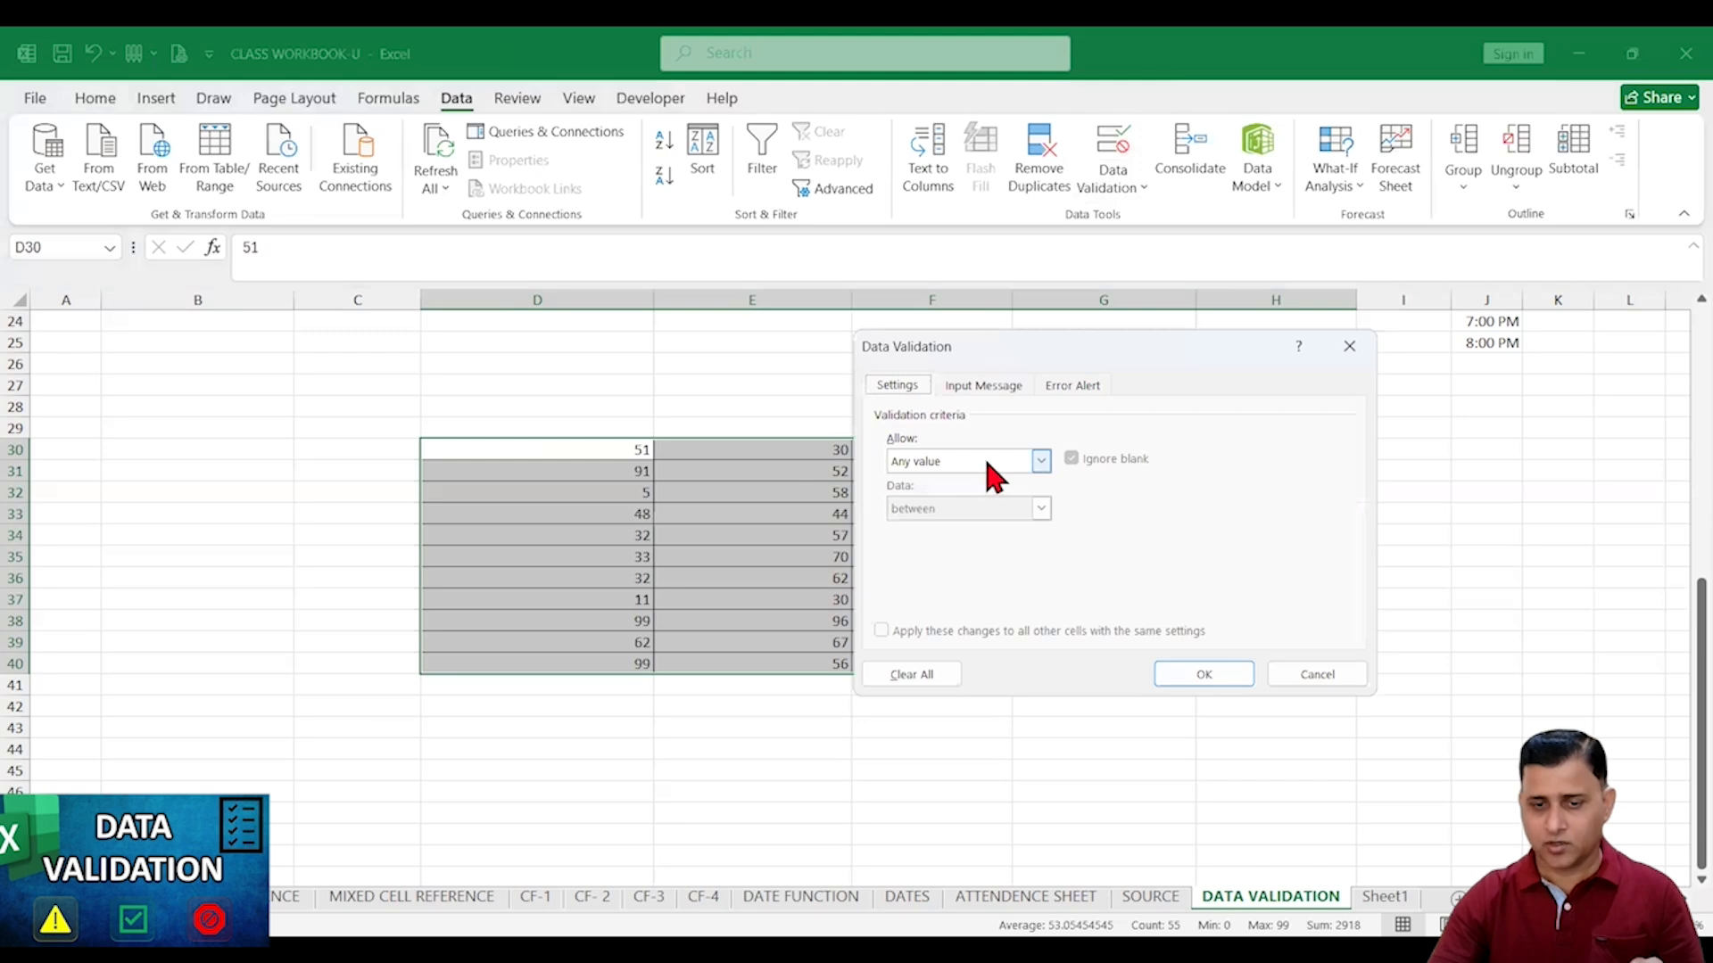
pyautogui.click(972, 461)
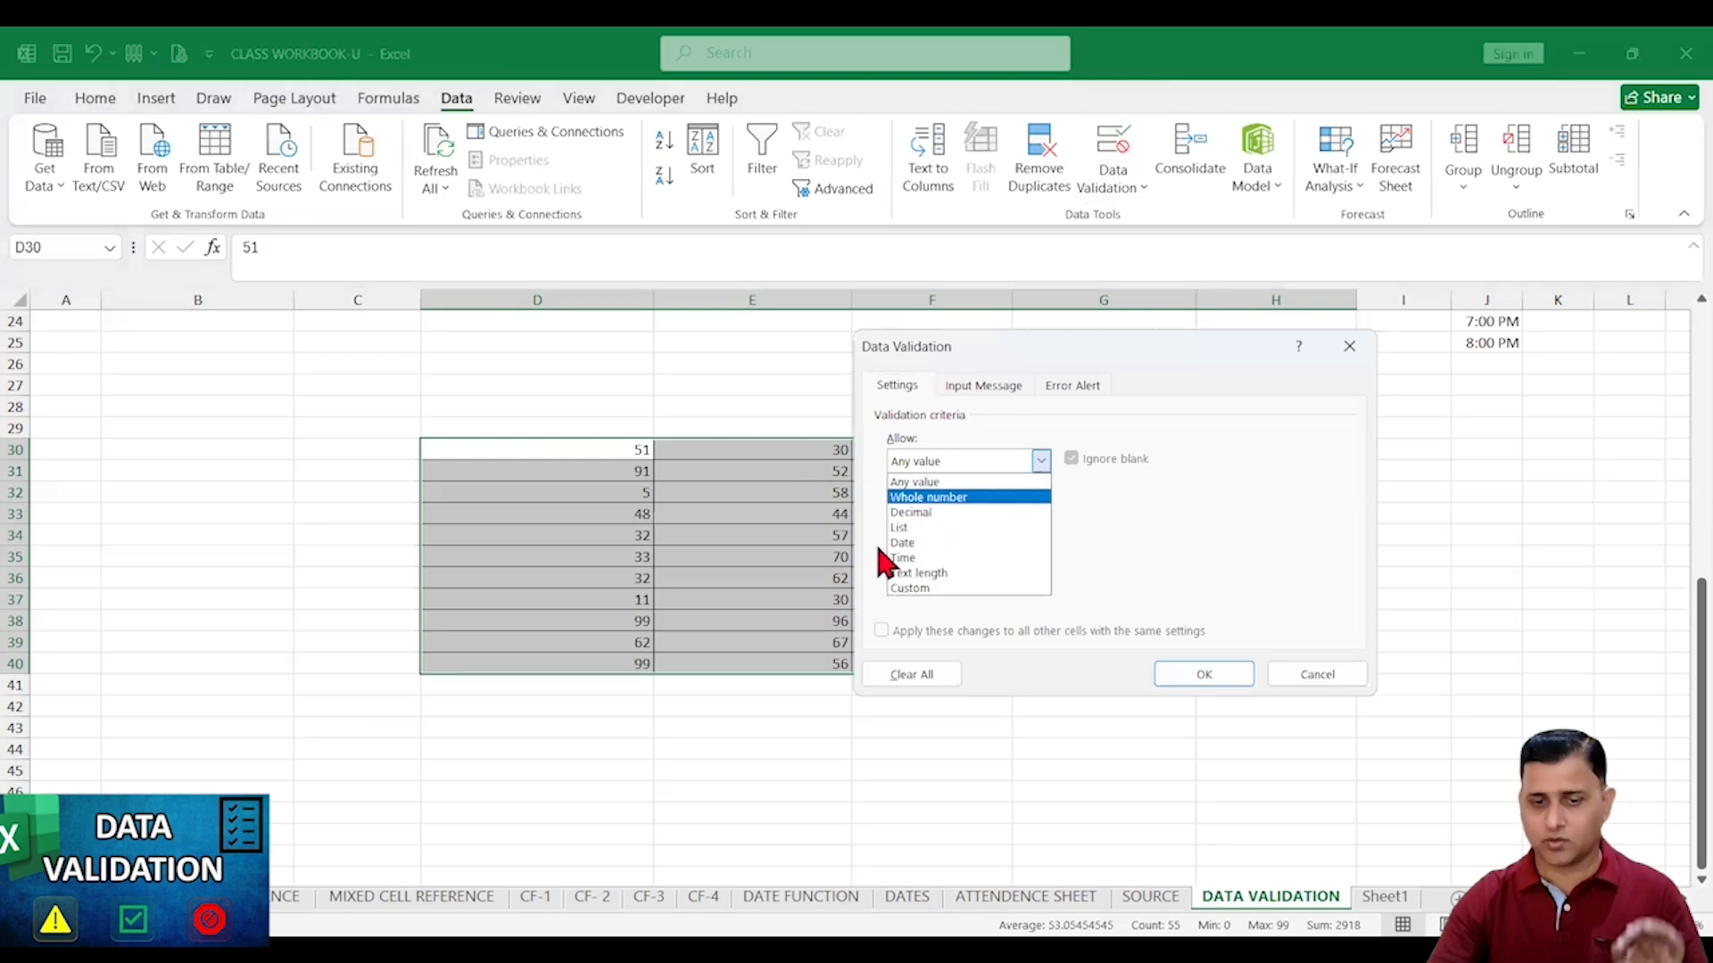
pyautogui.click(921, 498)
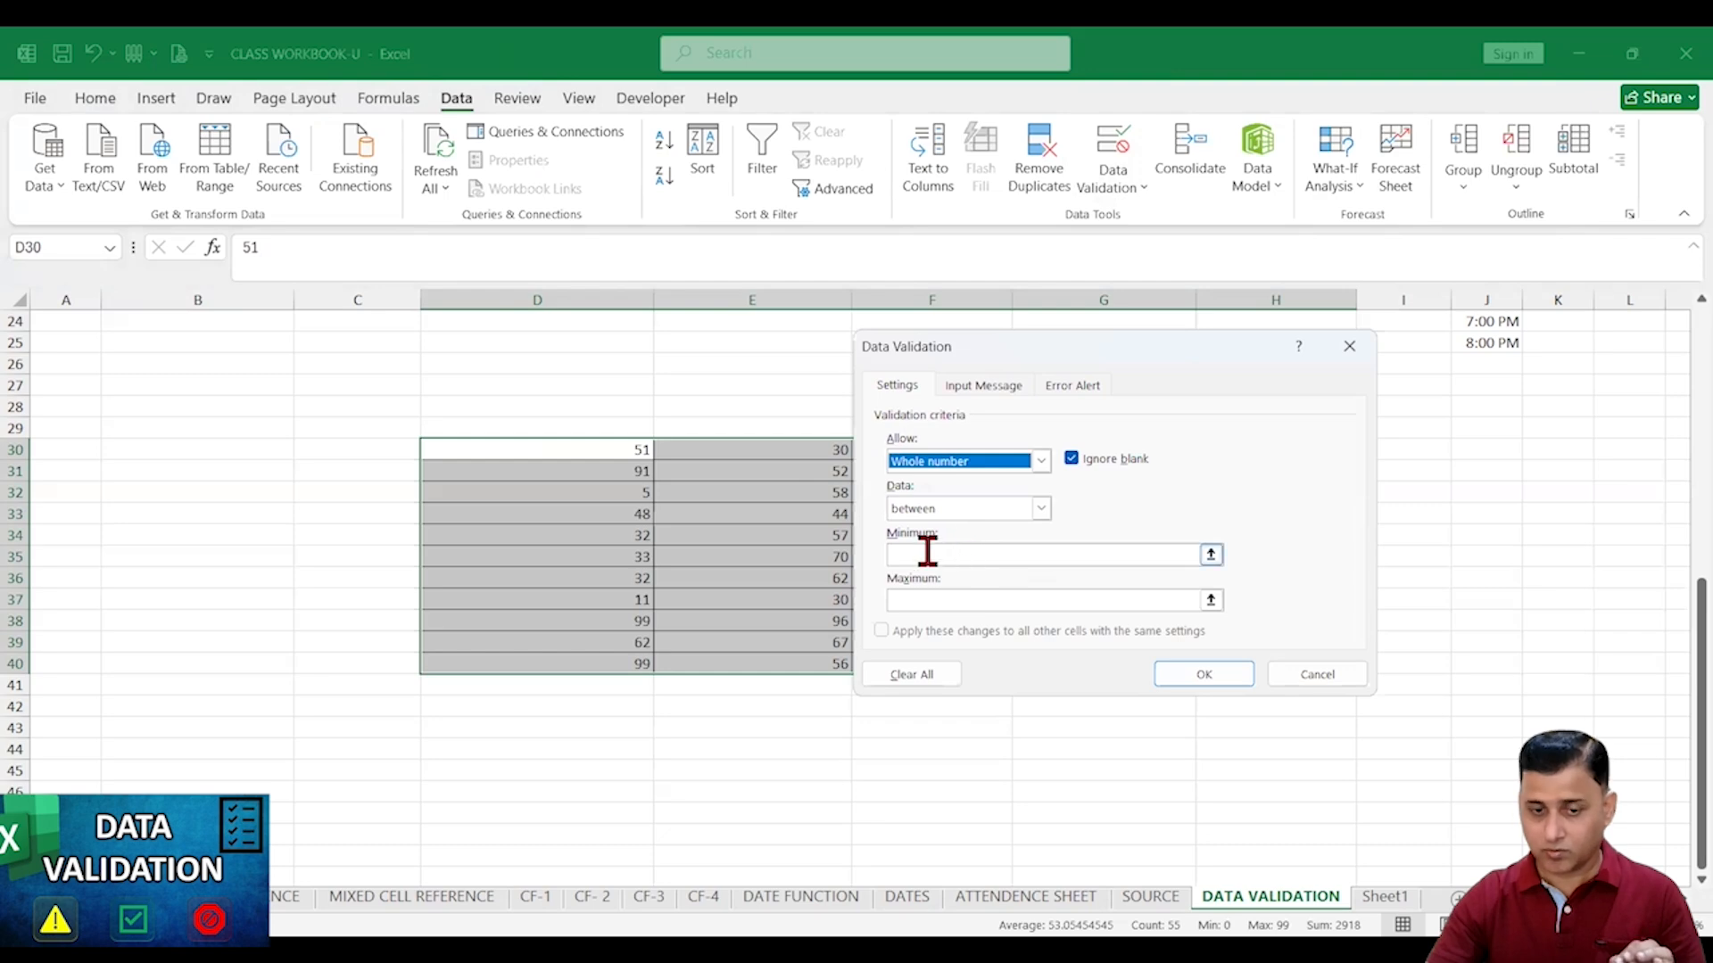
pyautogui.click(944, 555)
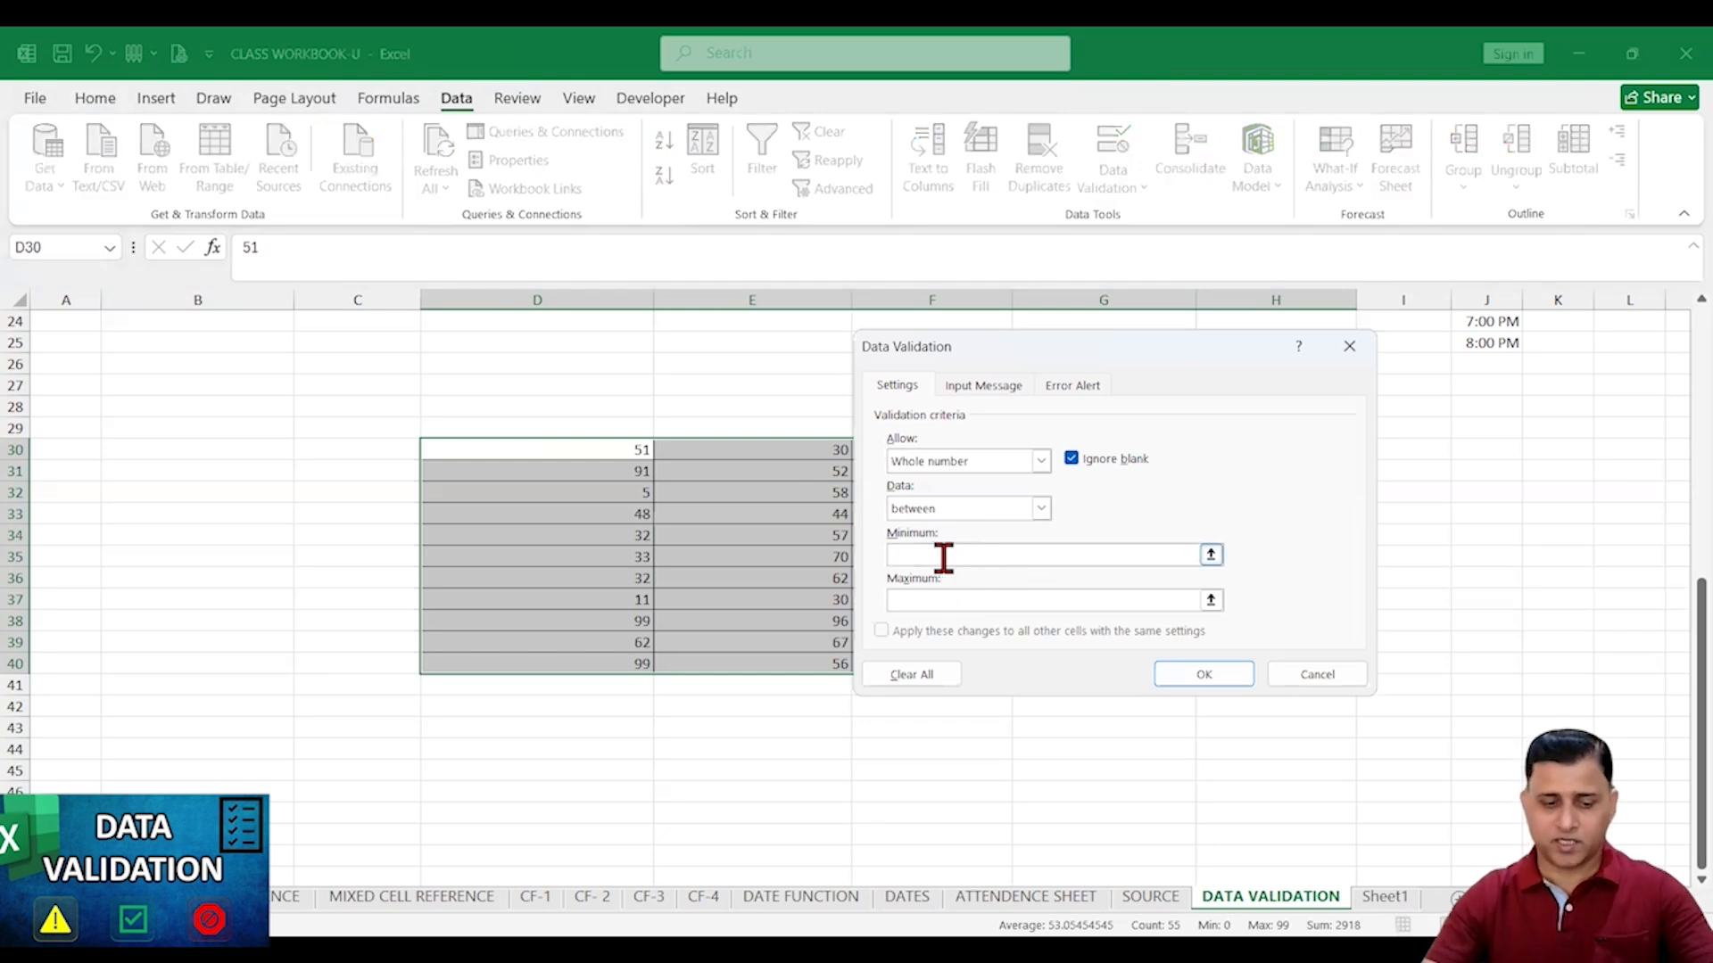
pyautogui.write('20')
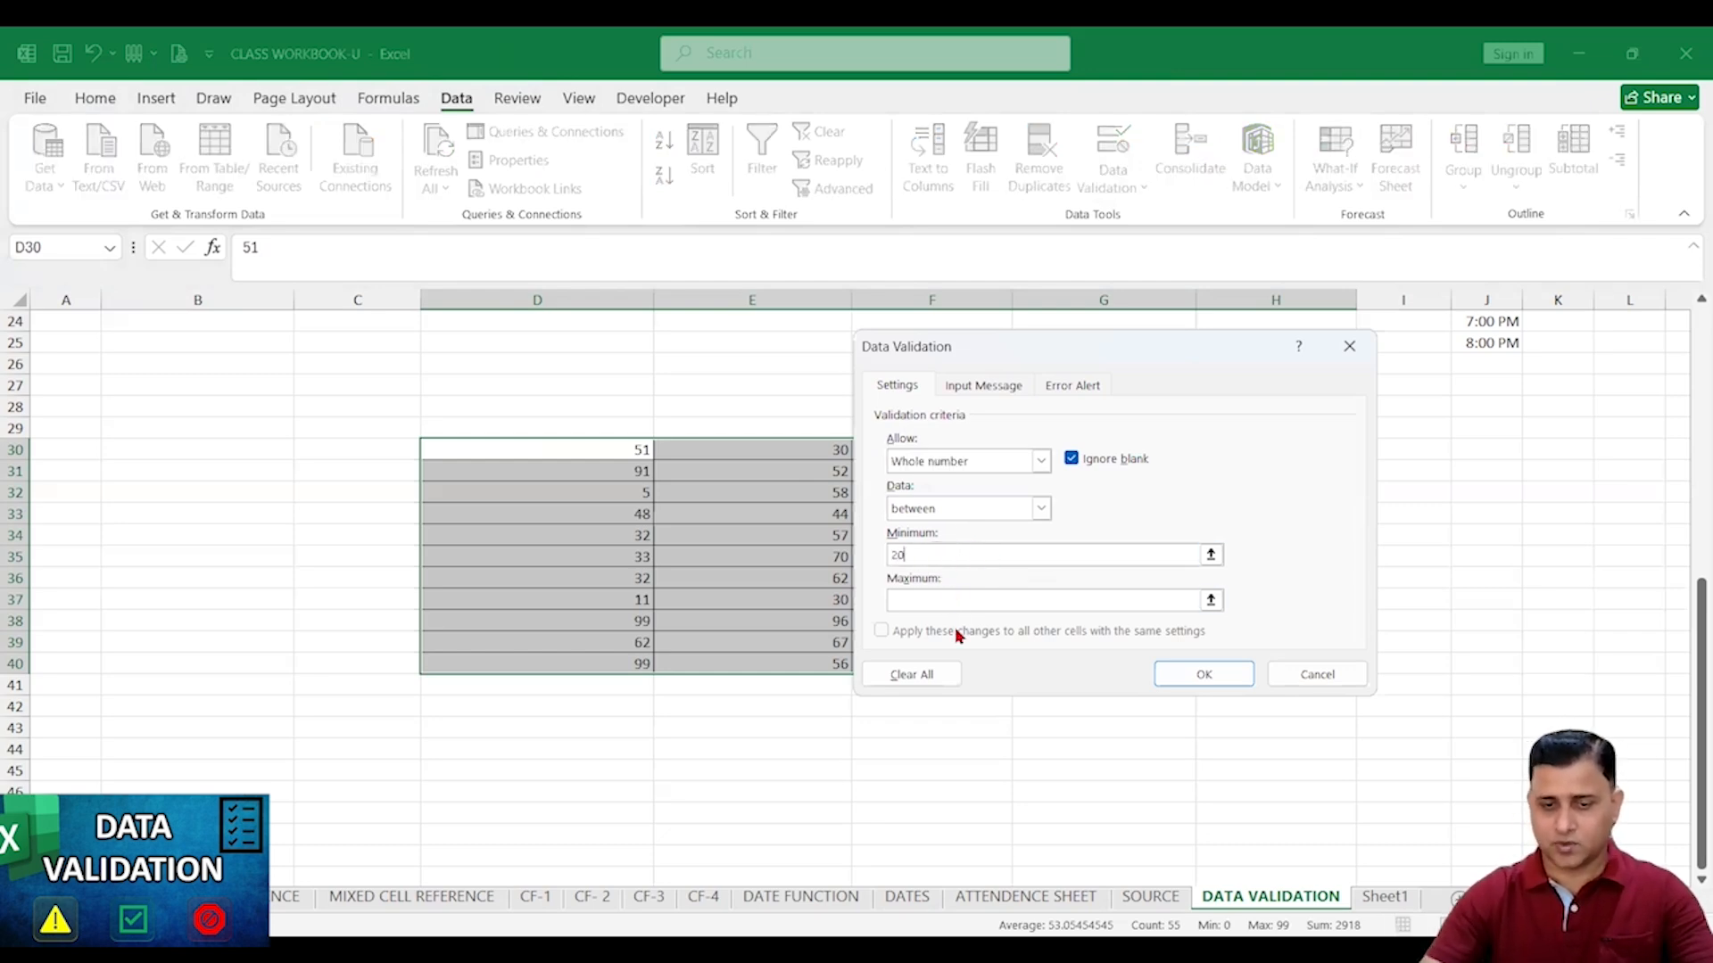
pyautogui.click(955, 601)
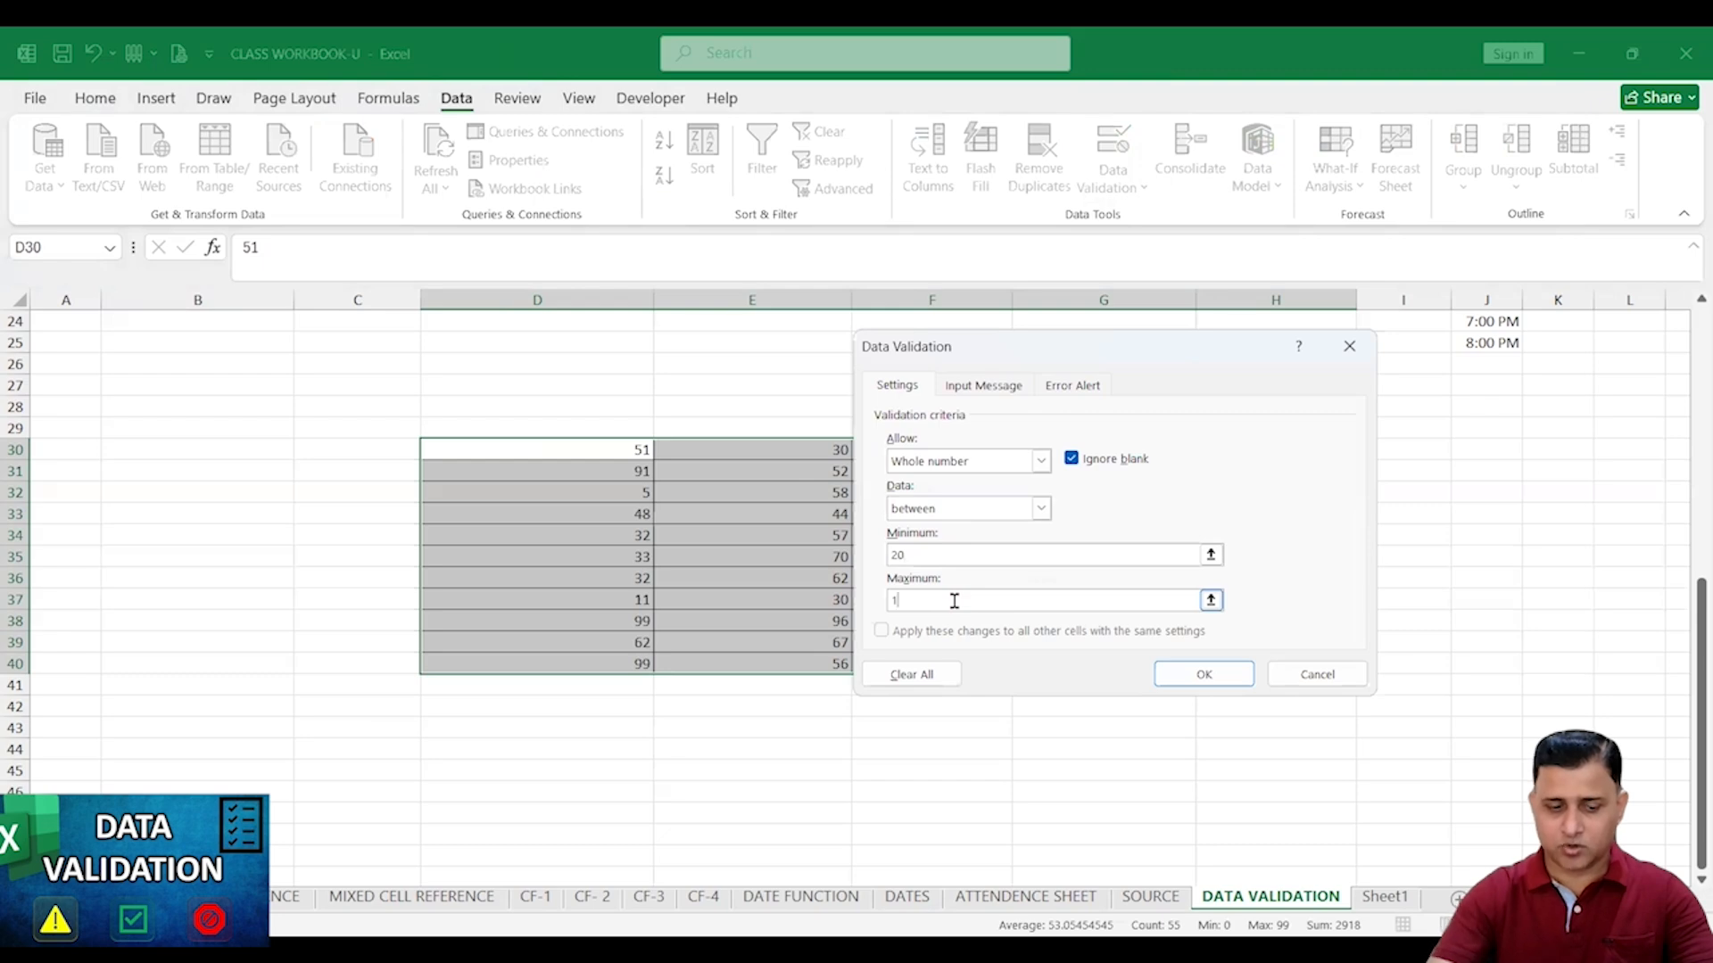
pyautogui.click(1218, 666)
# Test the whole number rule with an allowed value by entering 67 in cell E35
pyautogui.click(810, 560)
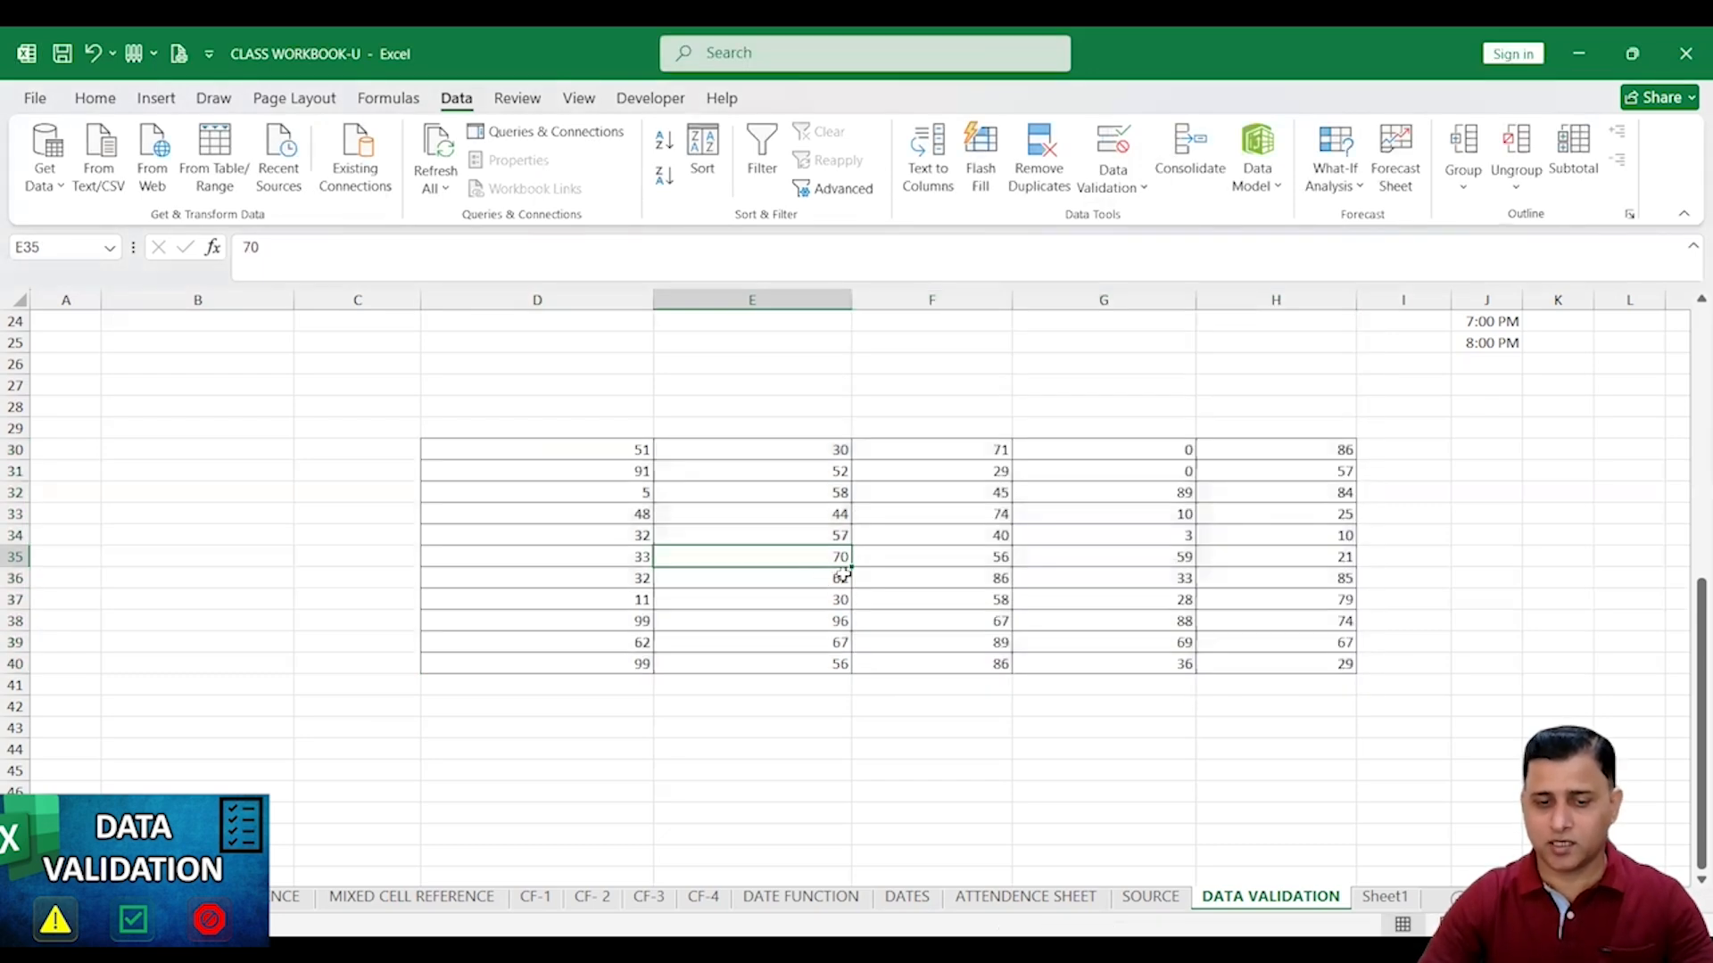
pyautogui.write('67')
pyautogui.press('Return')
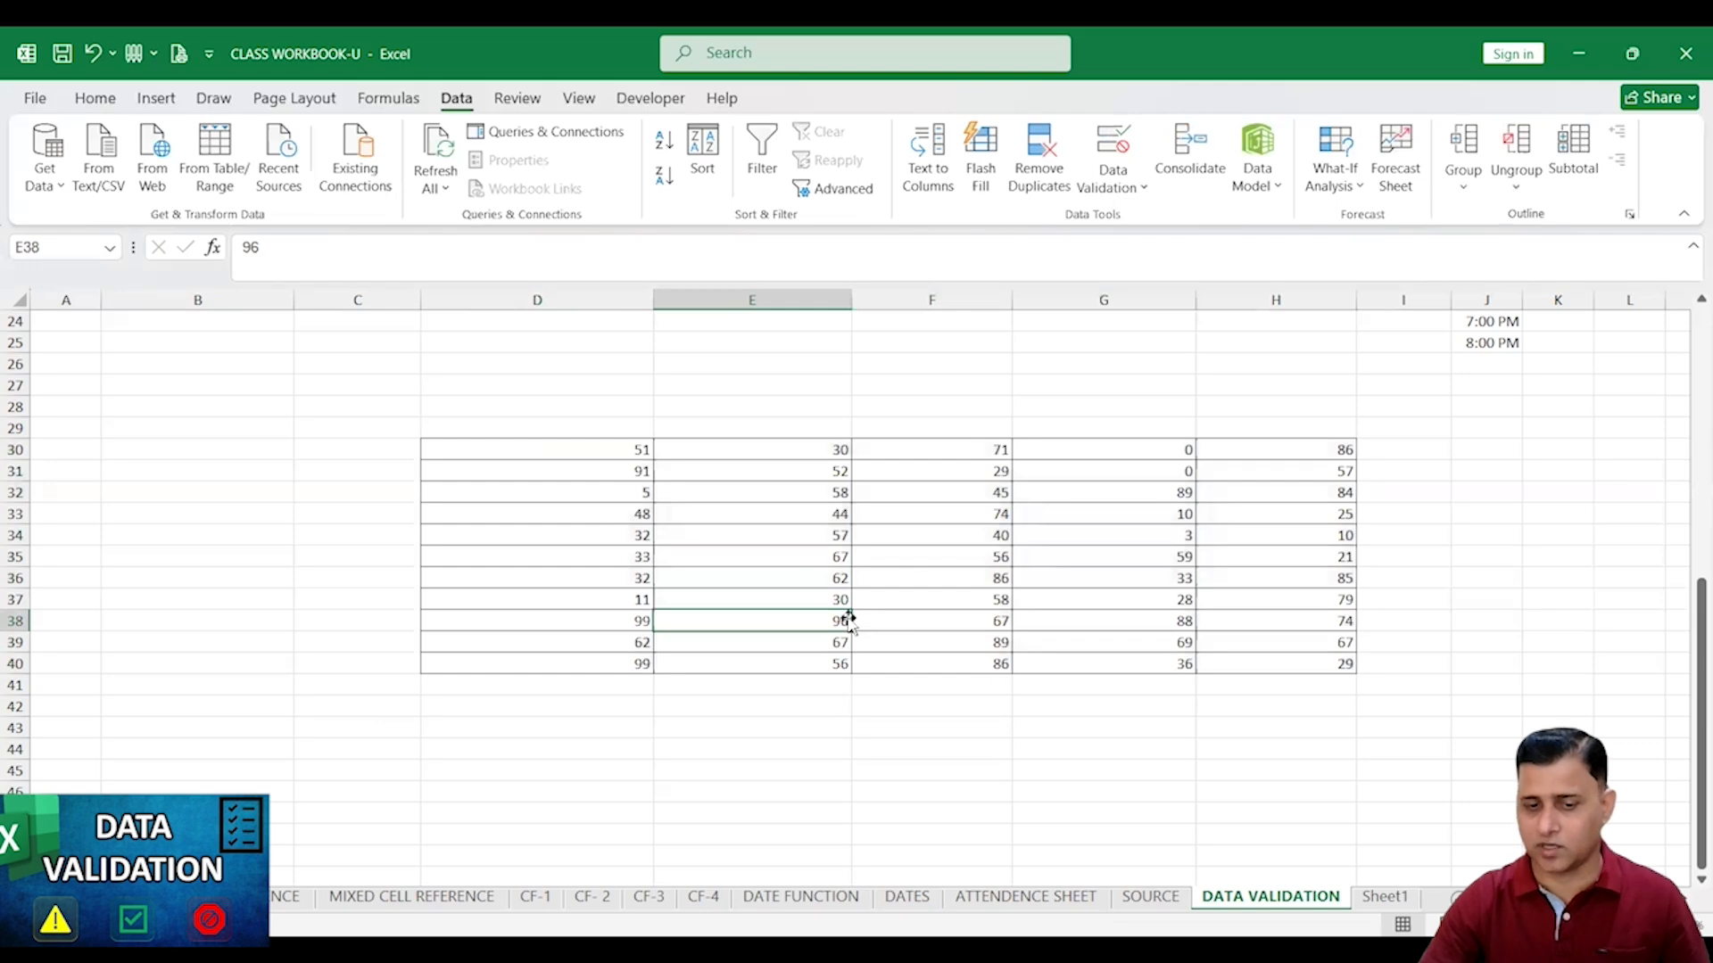
# Test the whole number rule by trying to enter 11 and 12 in cell F36, cancelling both entries
pyautogui.click(920, 571)
pyautogui.write('11')
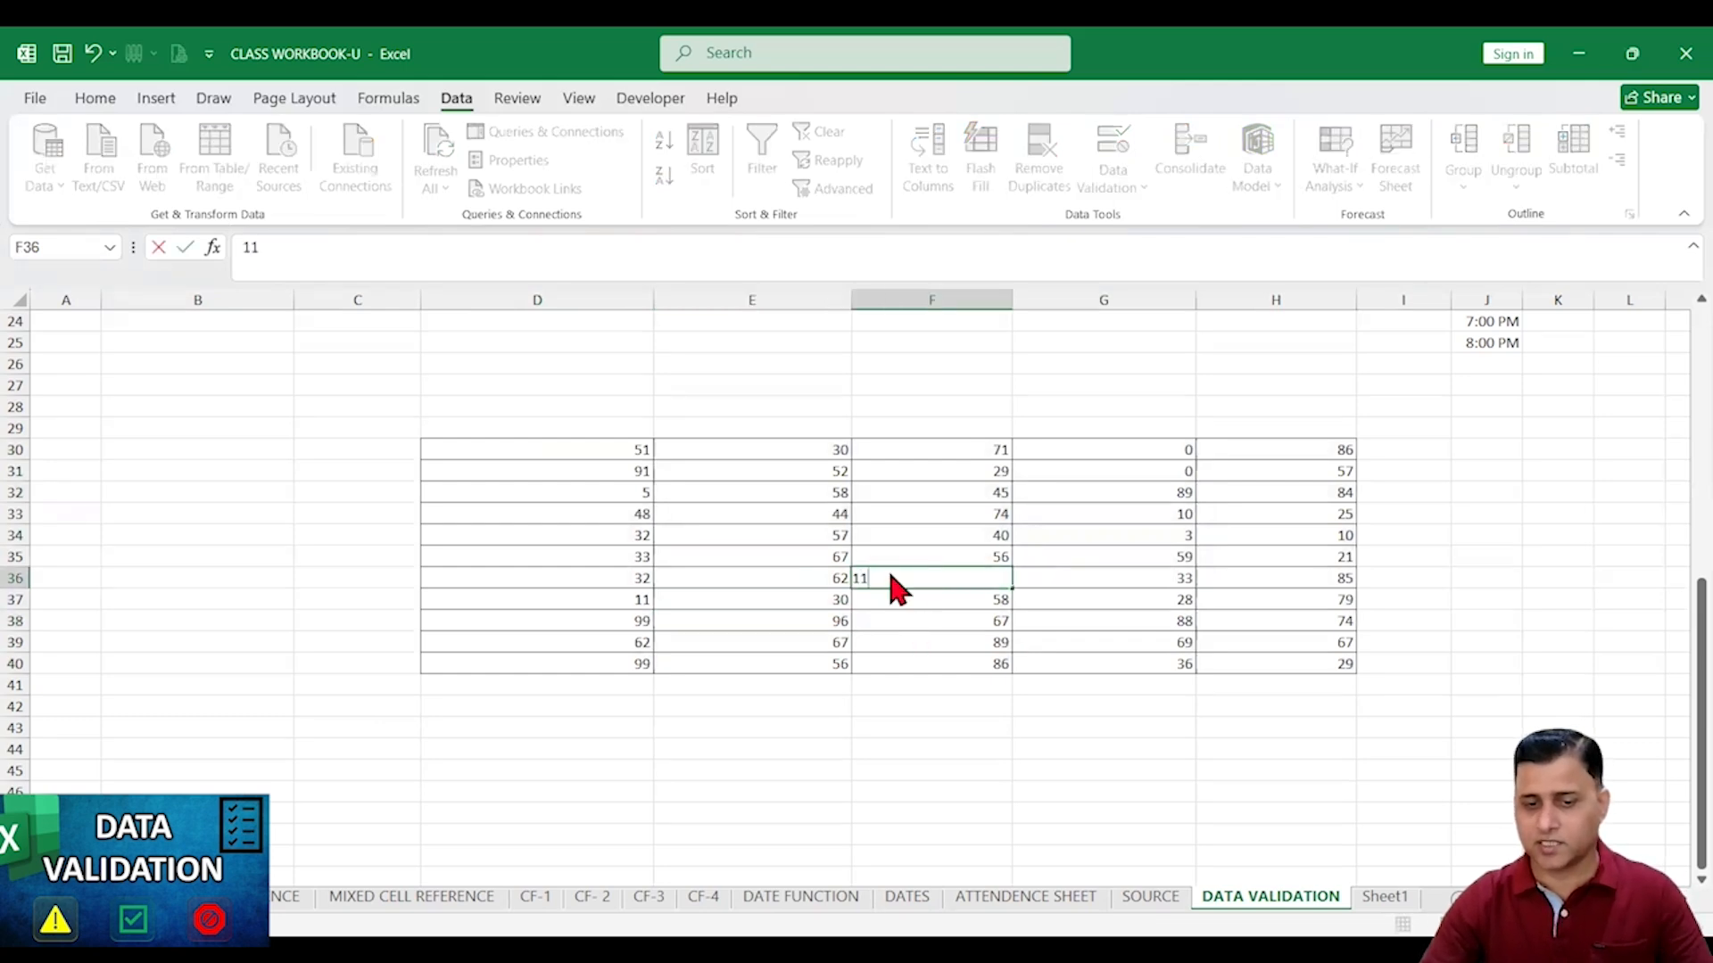
pyautogui.press('Return')
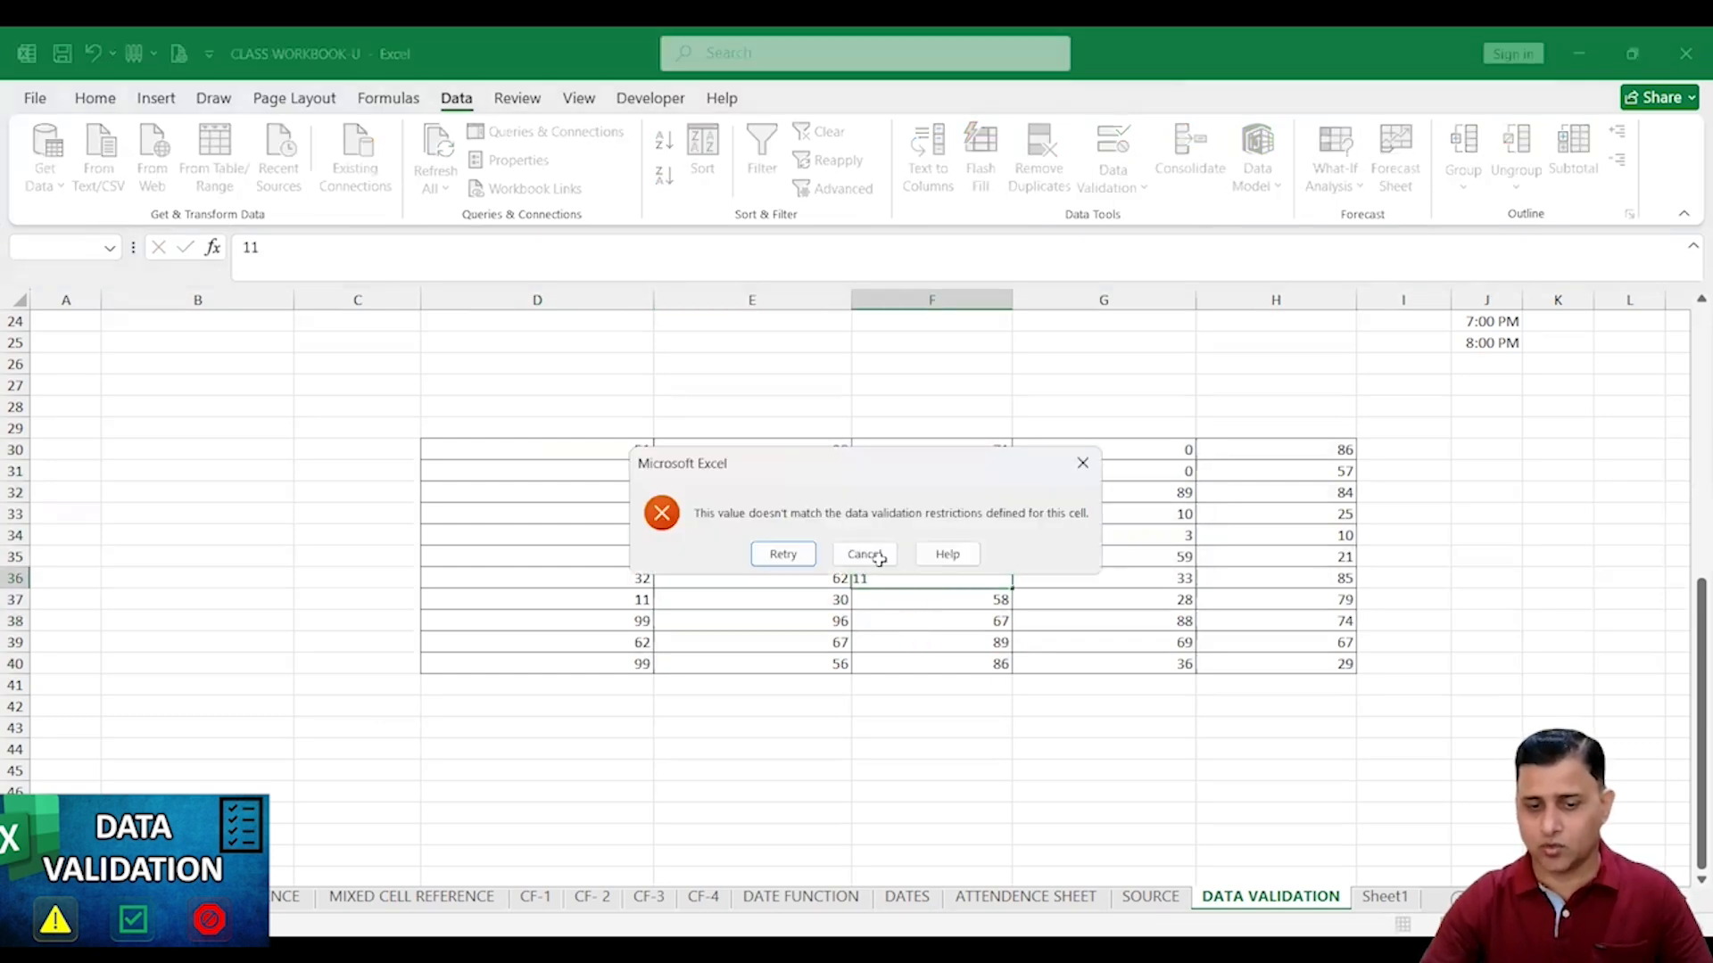
pyautogui.press('Escape')
pyautogui.click(908, 634)
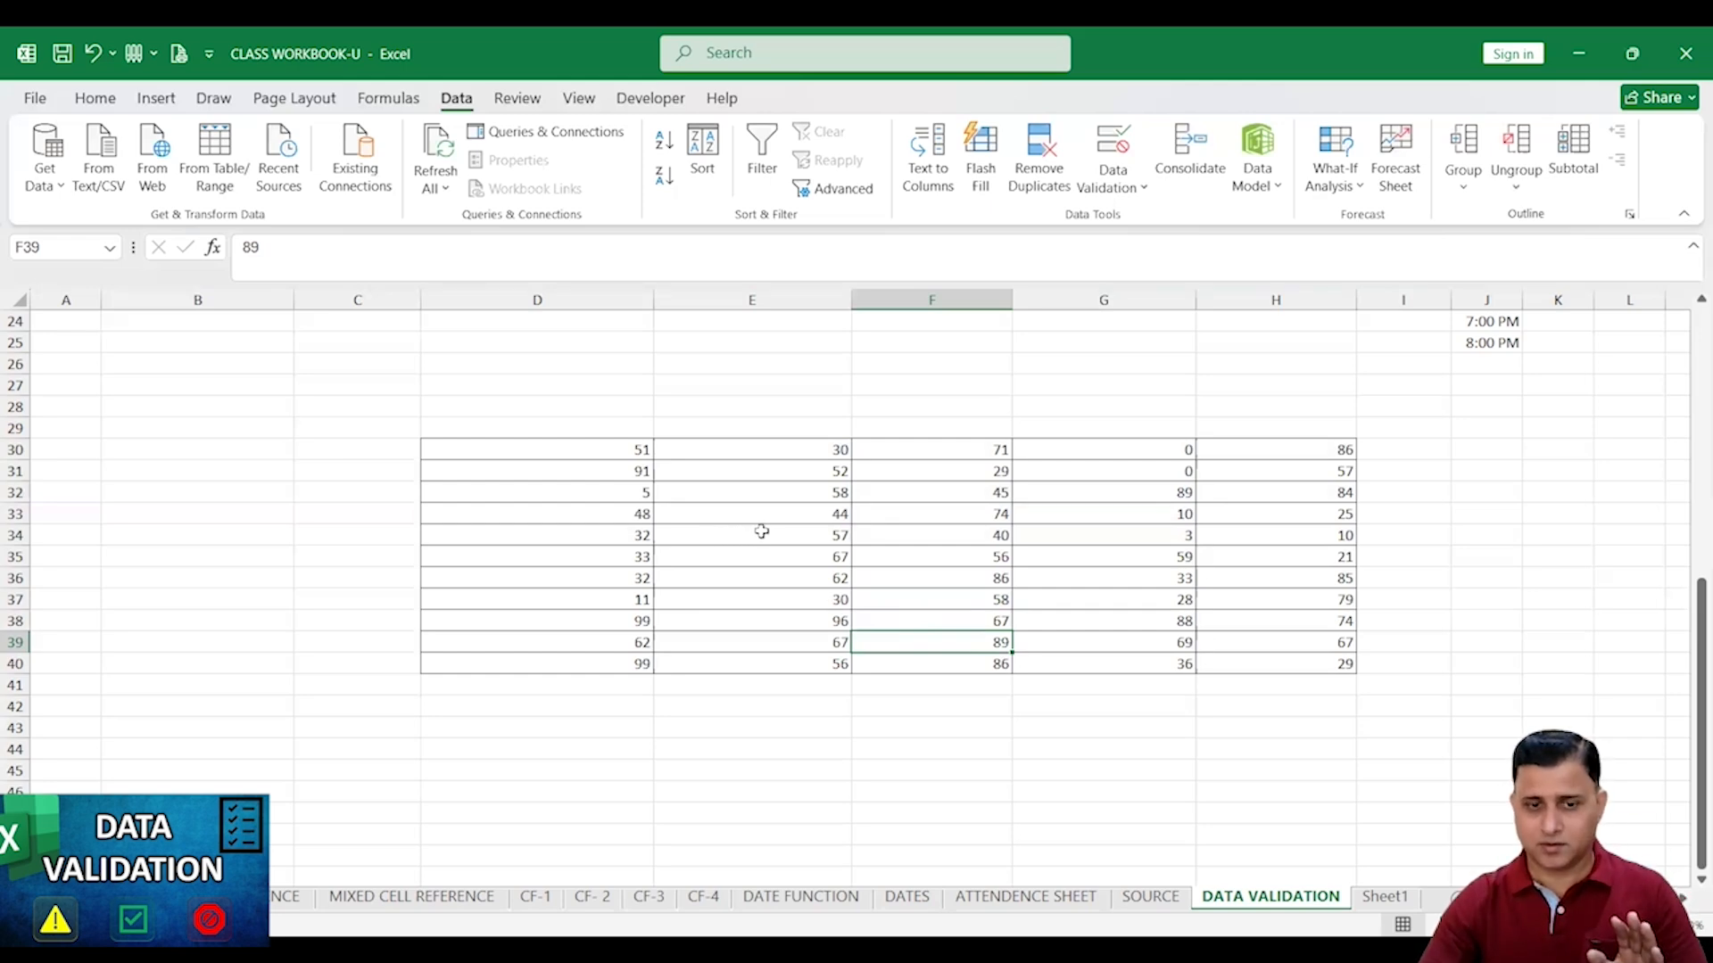
pyautogui.click(932, 571)
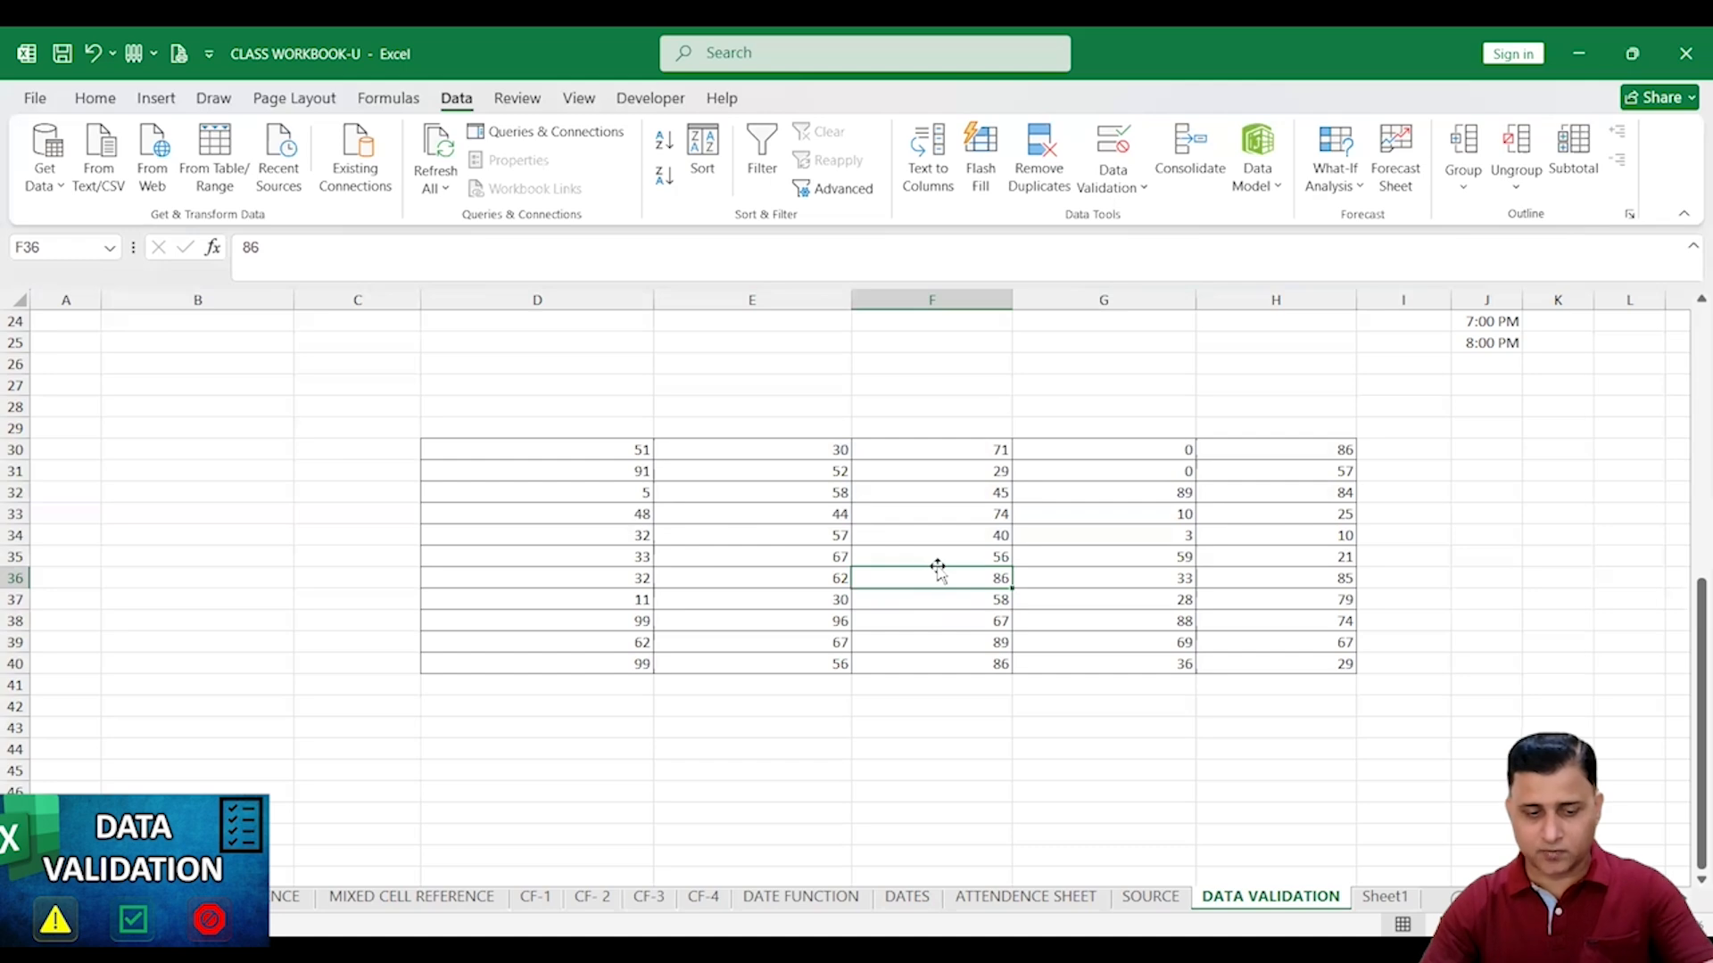
pyautogui.write('12')
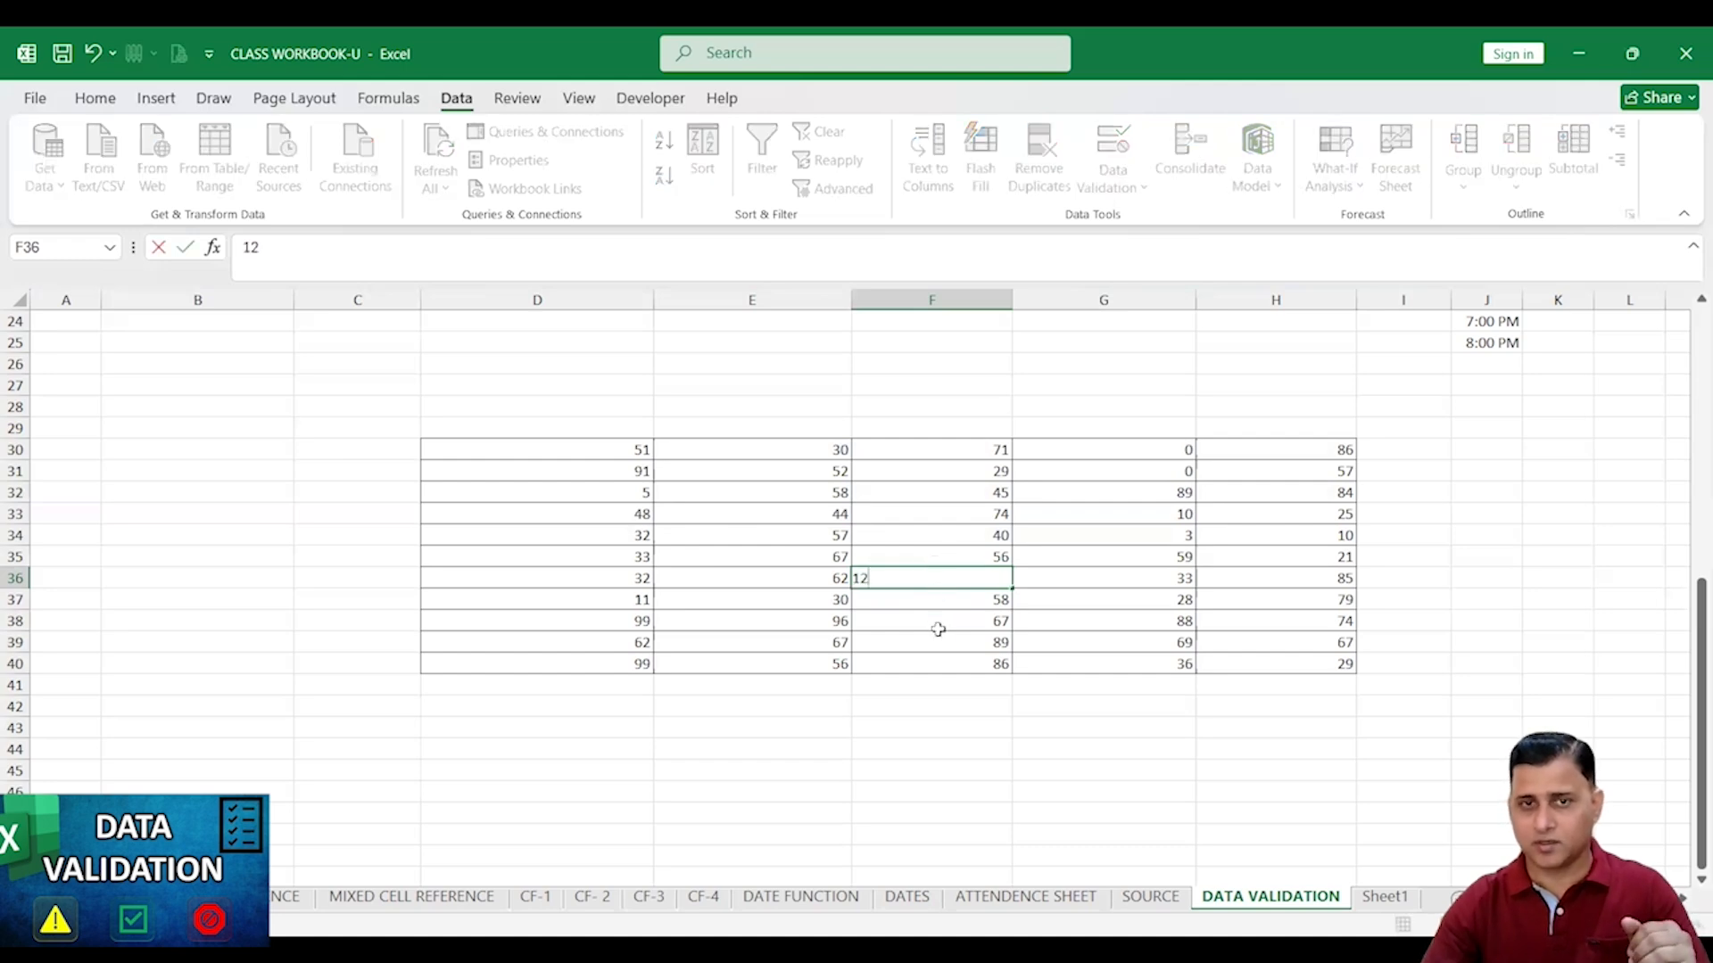
pyautogui.press('Return')
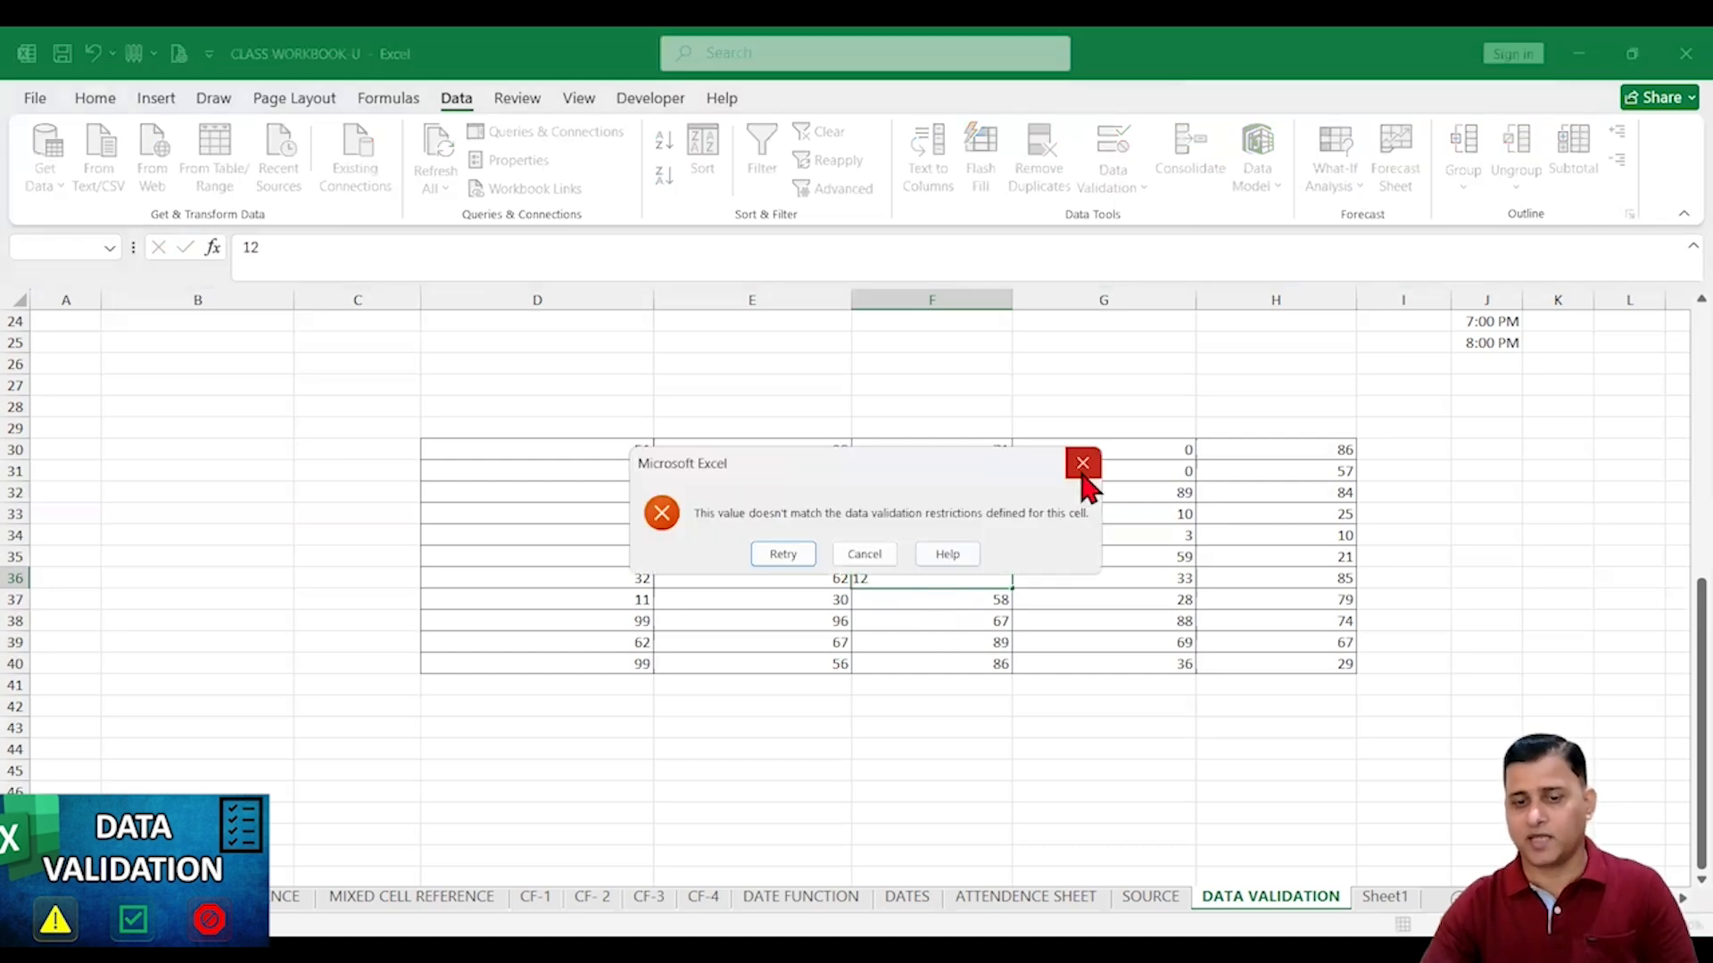
pyautogui.click(1083, 466)
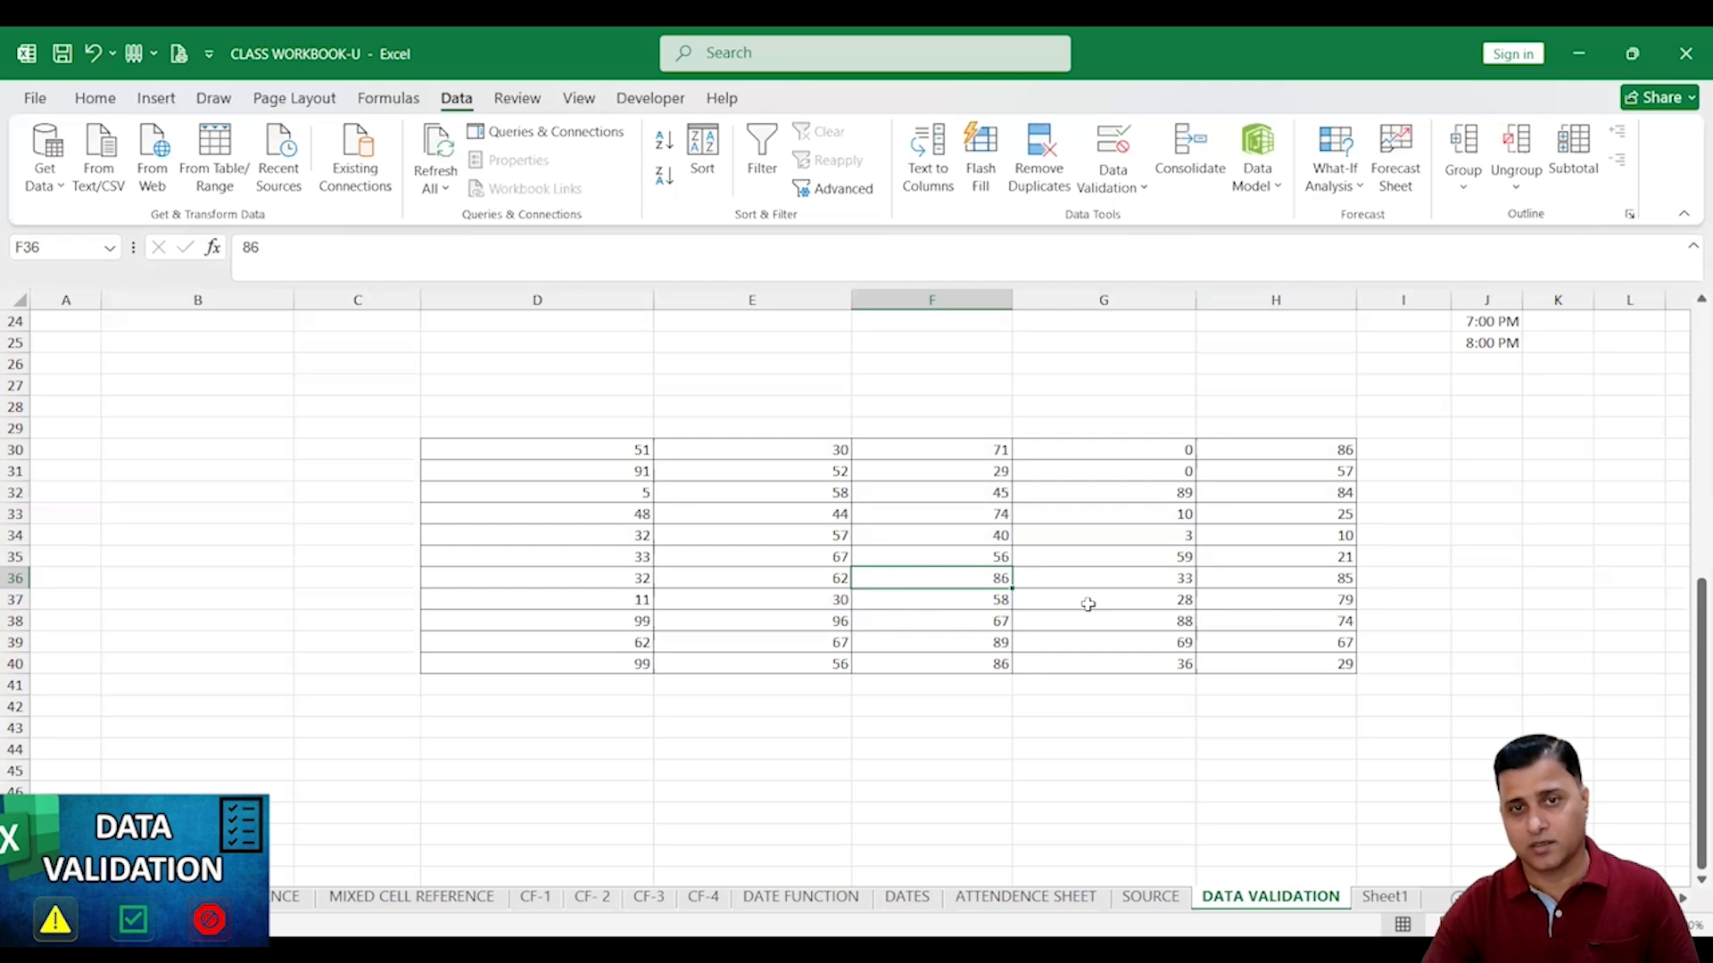
pyautogui.click(1170, 455)
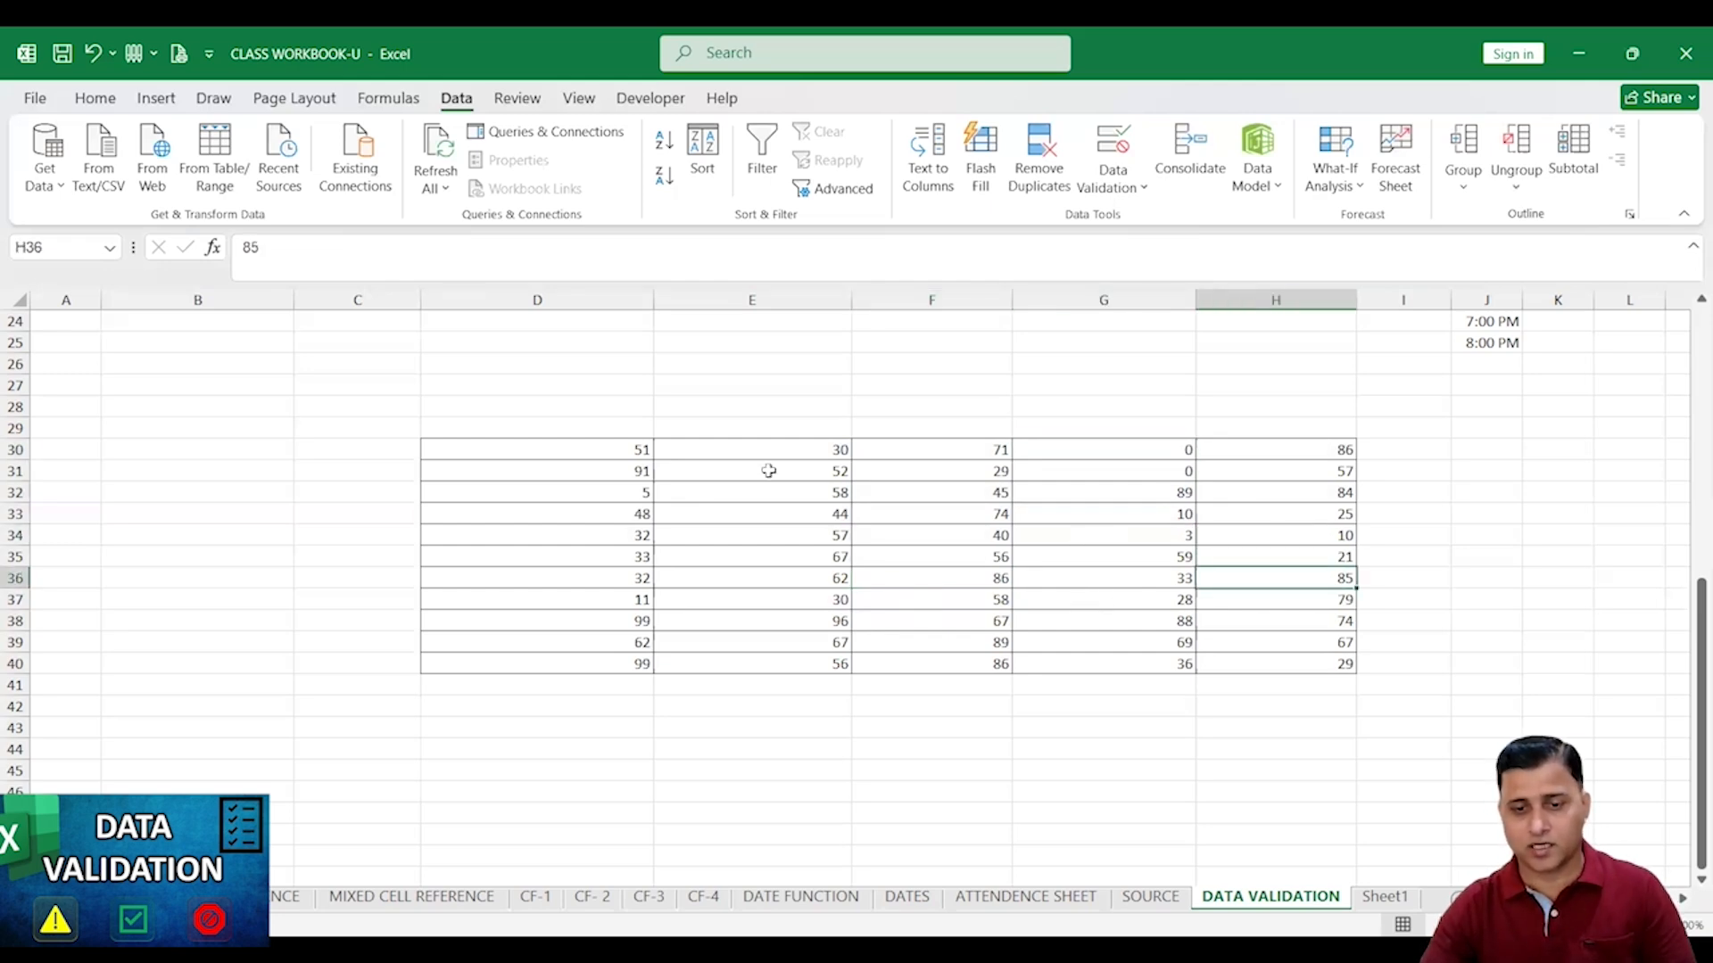
# Circle the invalid data in D30:H40
pyautogui.moveTo(607, 455); pyautogui.dragTo(990, 535)
pyautogui.moveTo(1174, 600); pyautogui.dragTo(1338, 668)
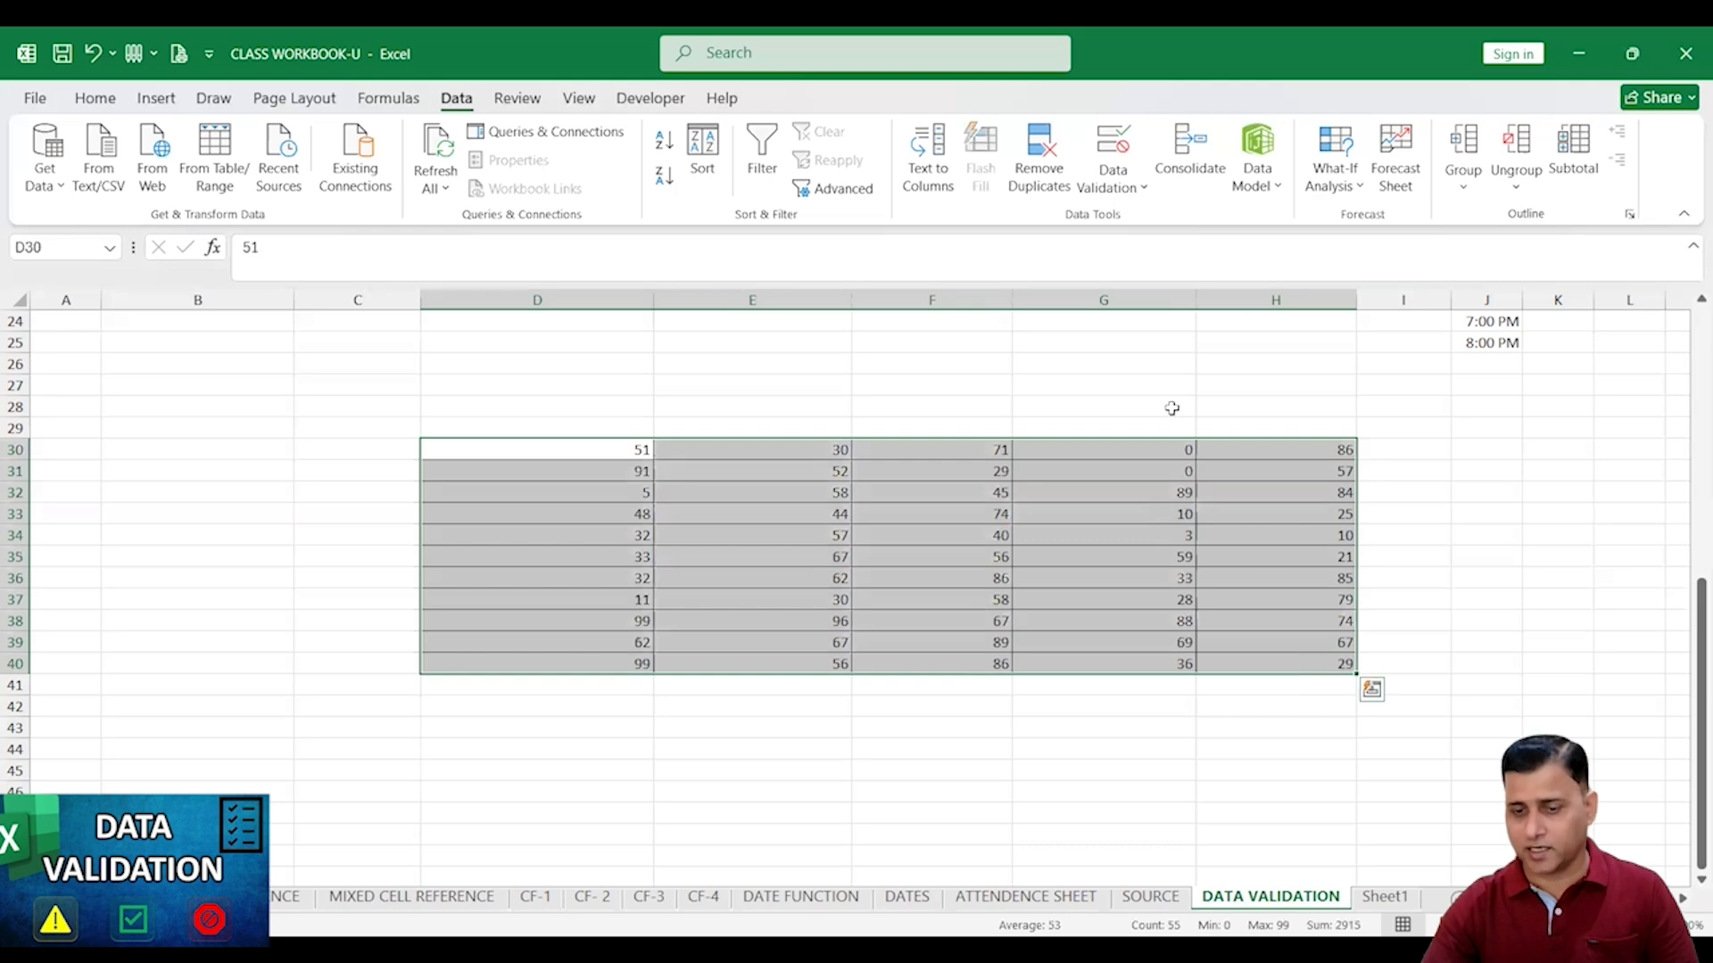
pyautogui.click(1129, 190)
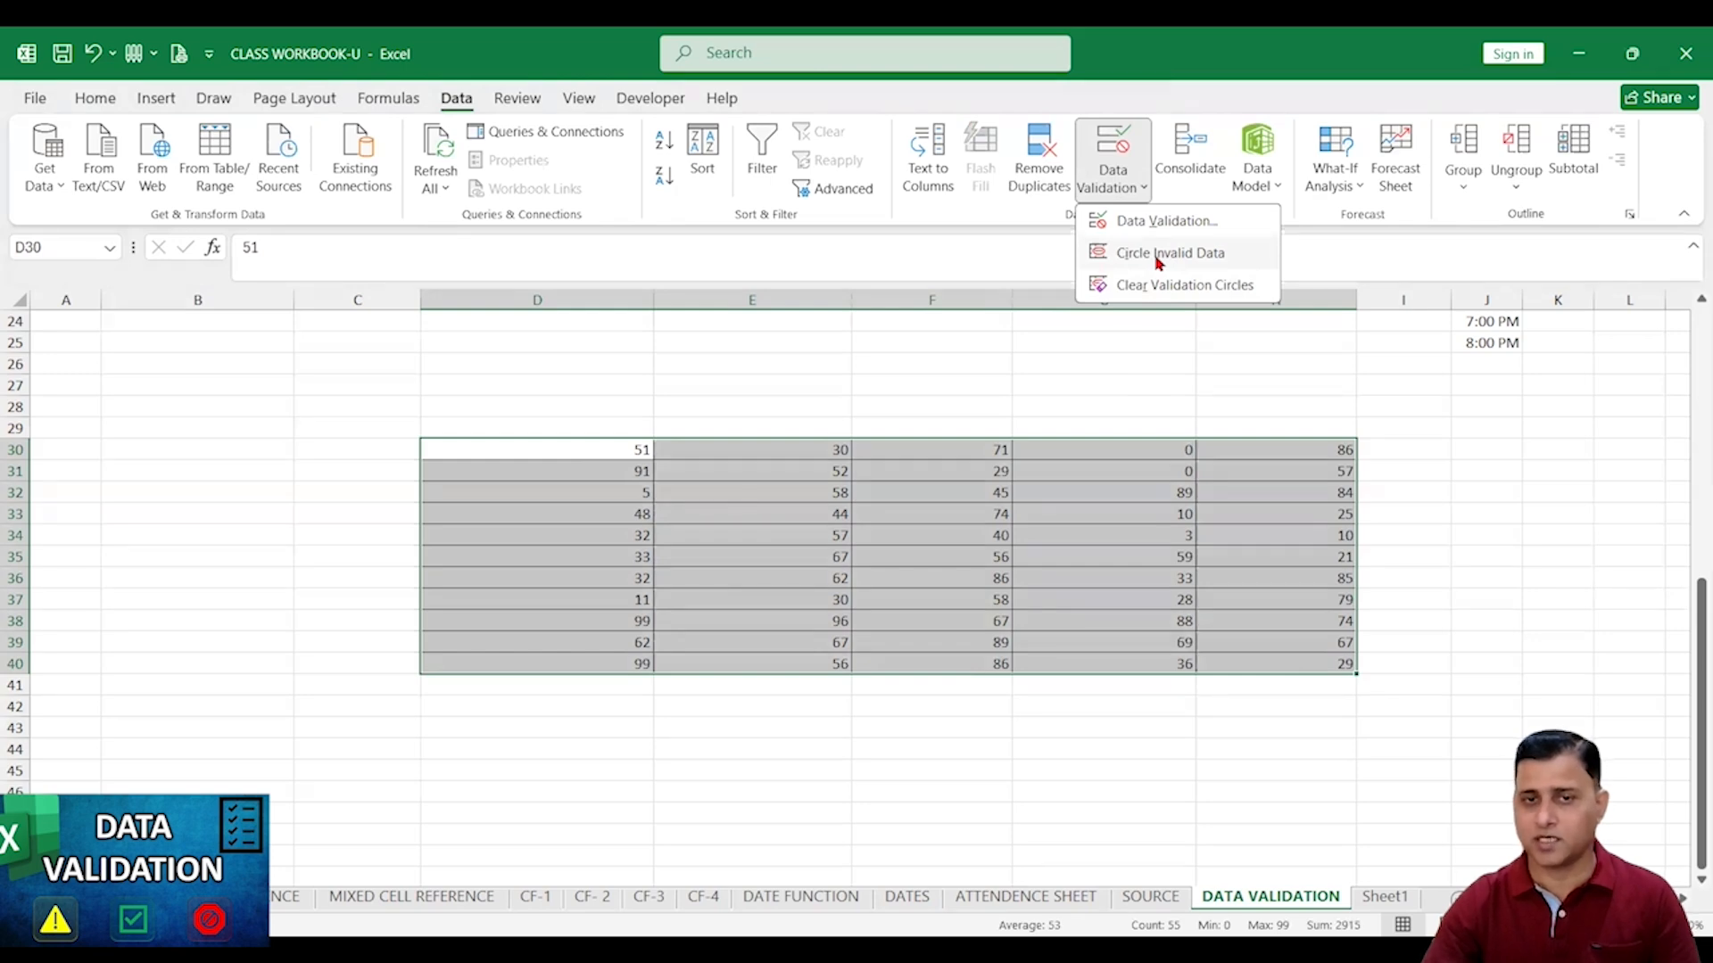
pyautogui.click(1157, 258)
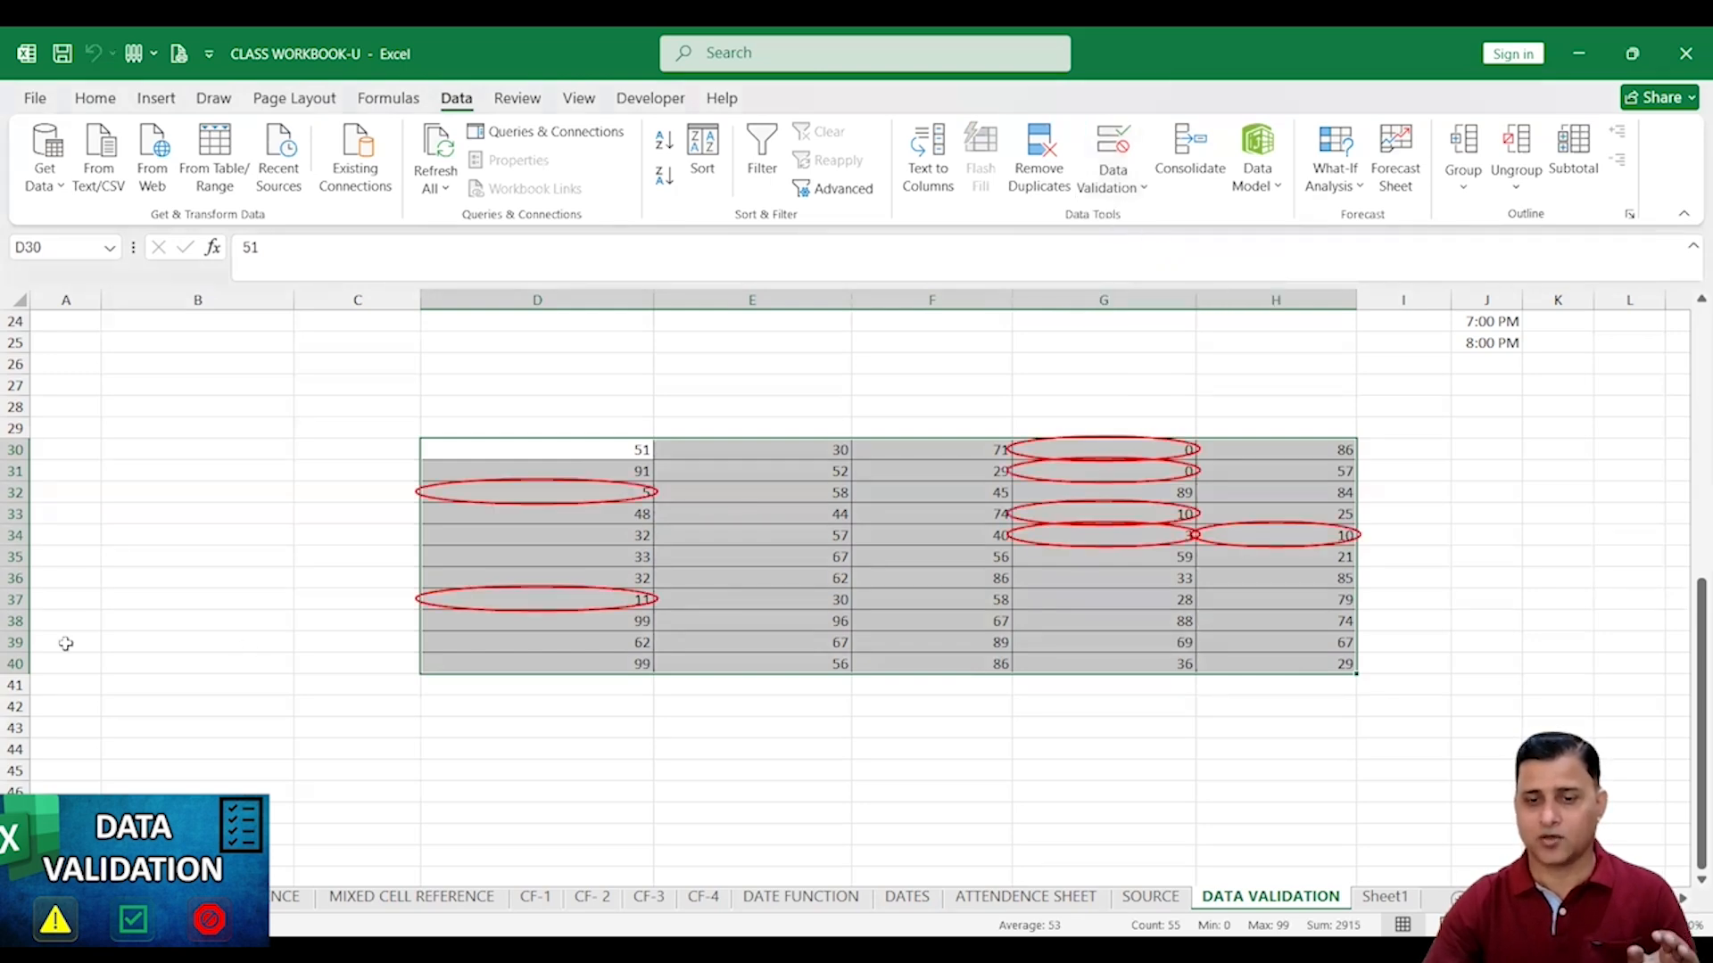
# Increase the height of the rows holding the random numbers, from row 30 down, and return to the sheet's upper tables
pyautogui.click(16, 451)
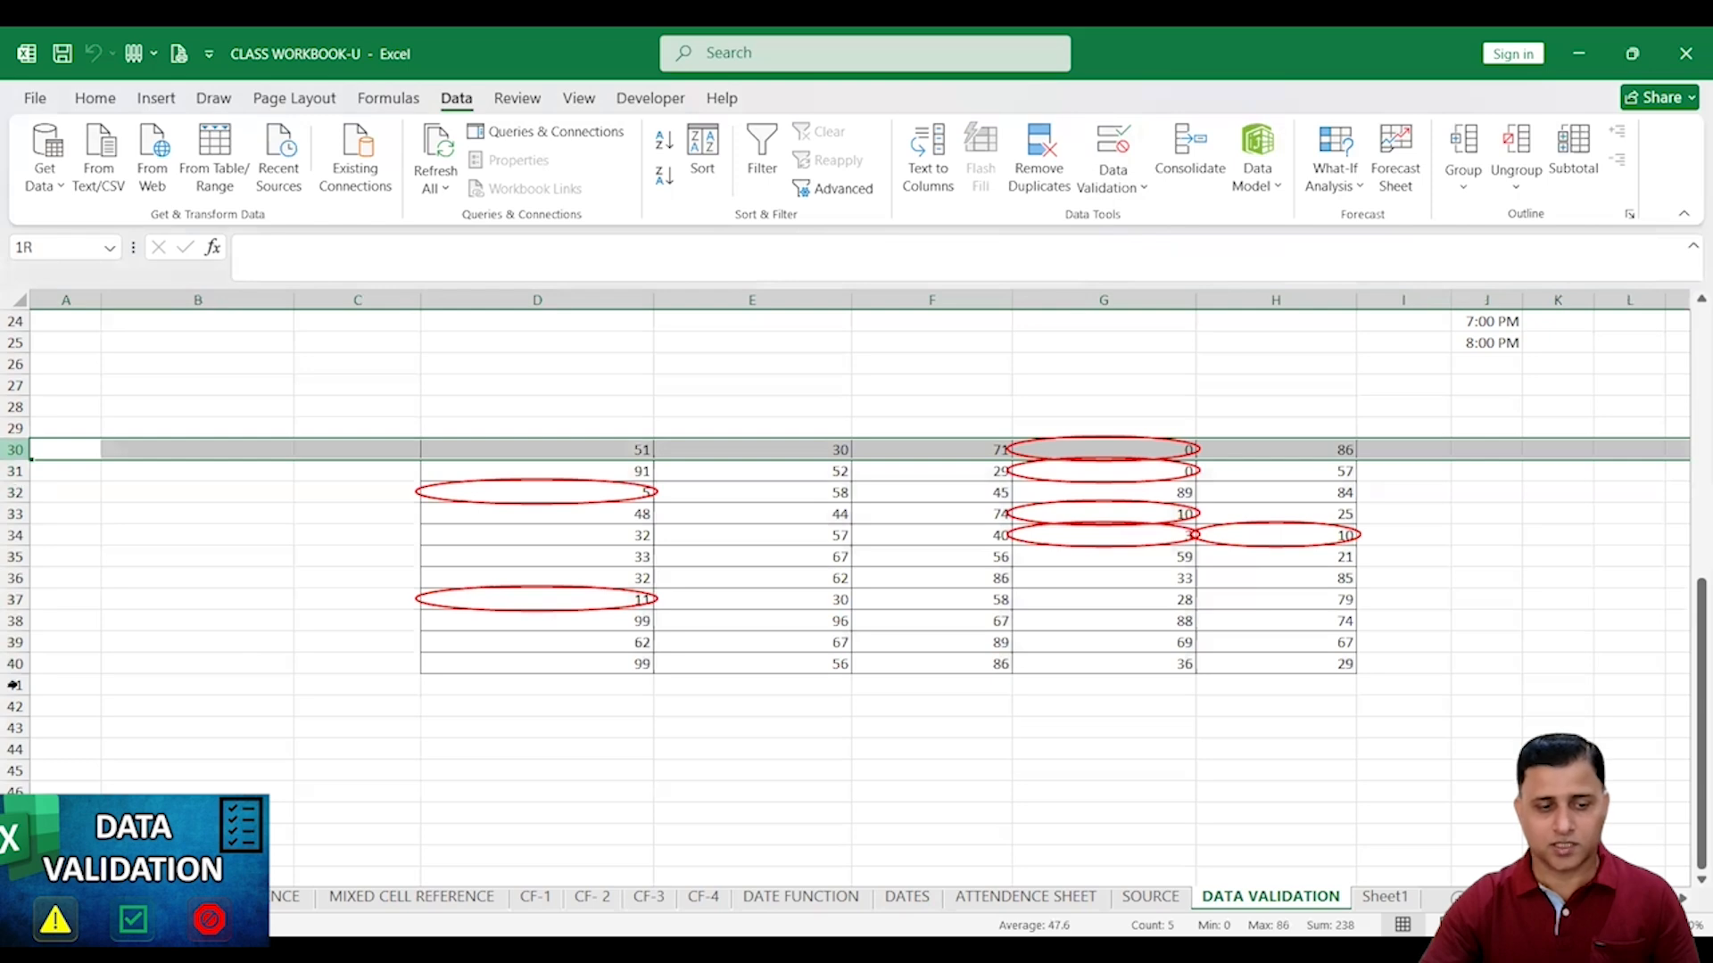
pyautogui.moveTo(16, 452); pyautogui.dragTo(13, 686)
pyautogui.moveTo(13, 653); pyautogui.dragTo(10, 708)
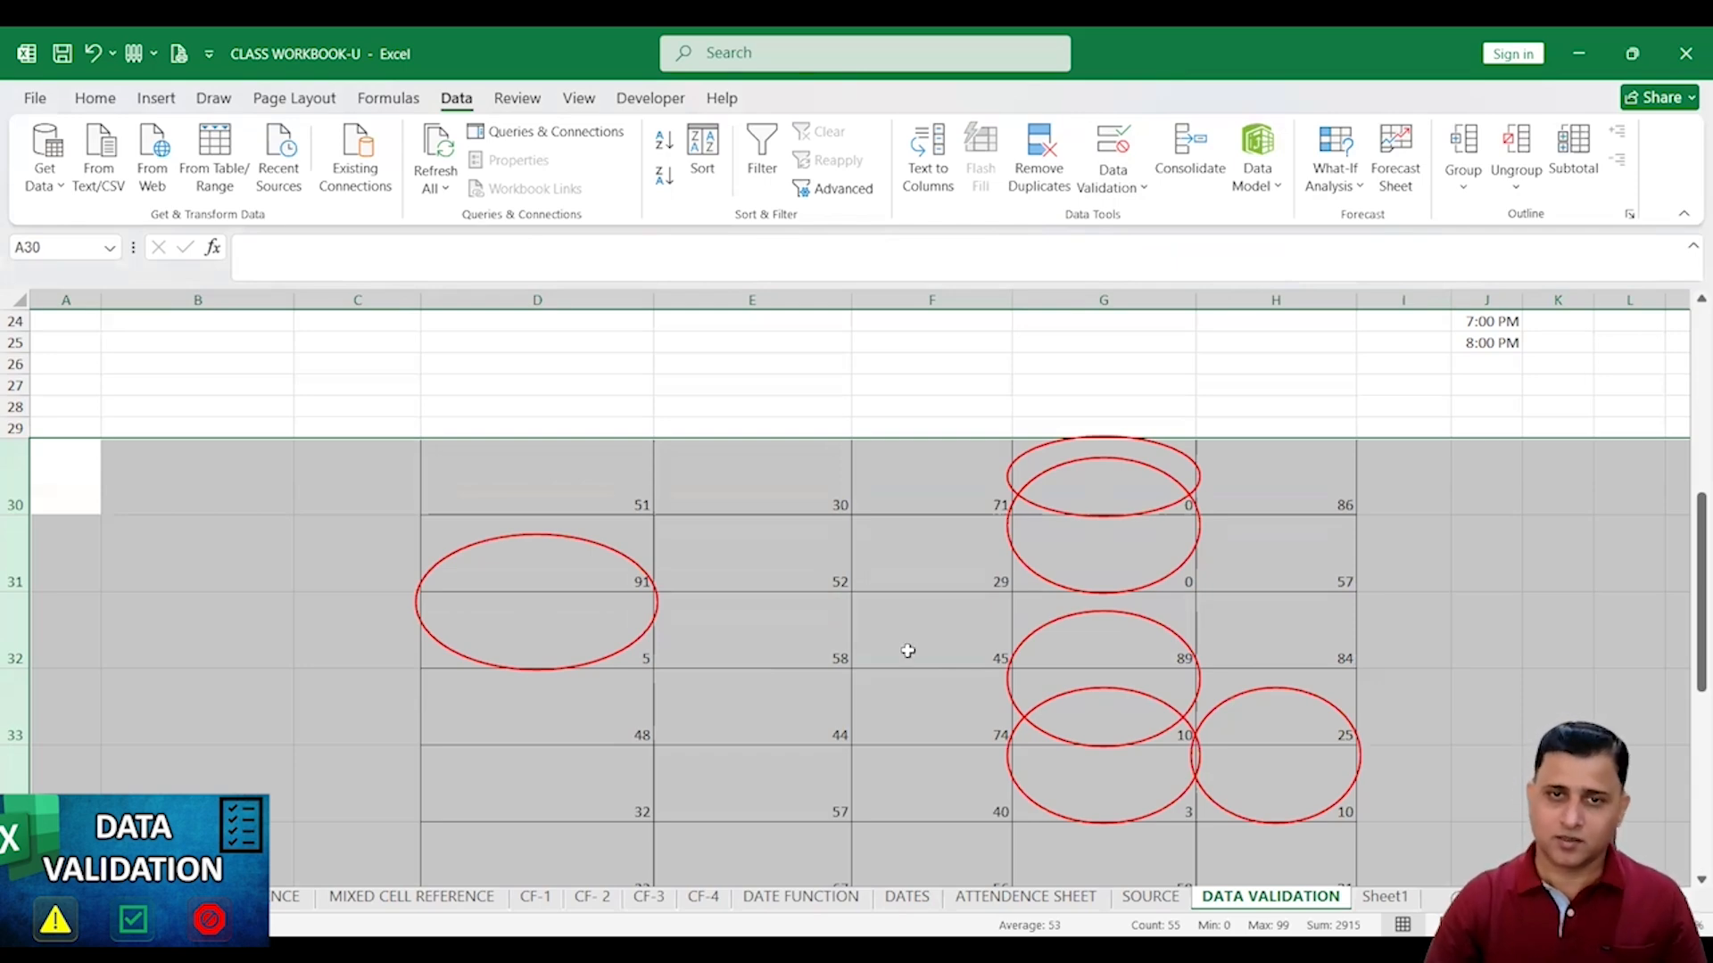
pyautogui.click(639, 500)
pyautogui.scroll(2, 711, 541)
pyautogui.scroll(6, 582, 486)
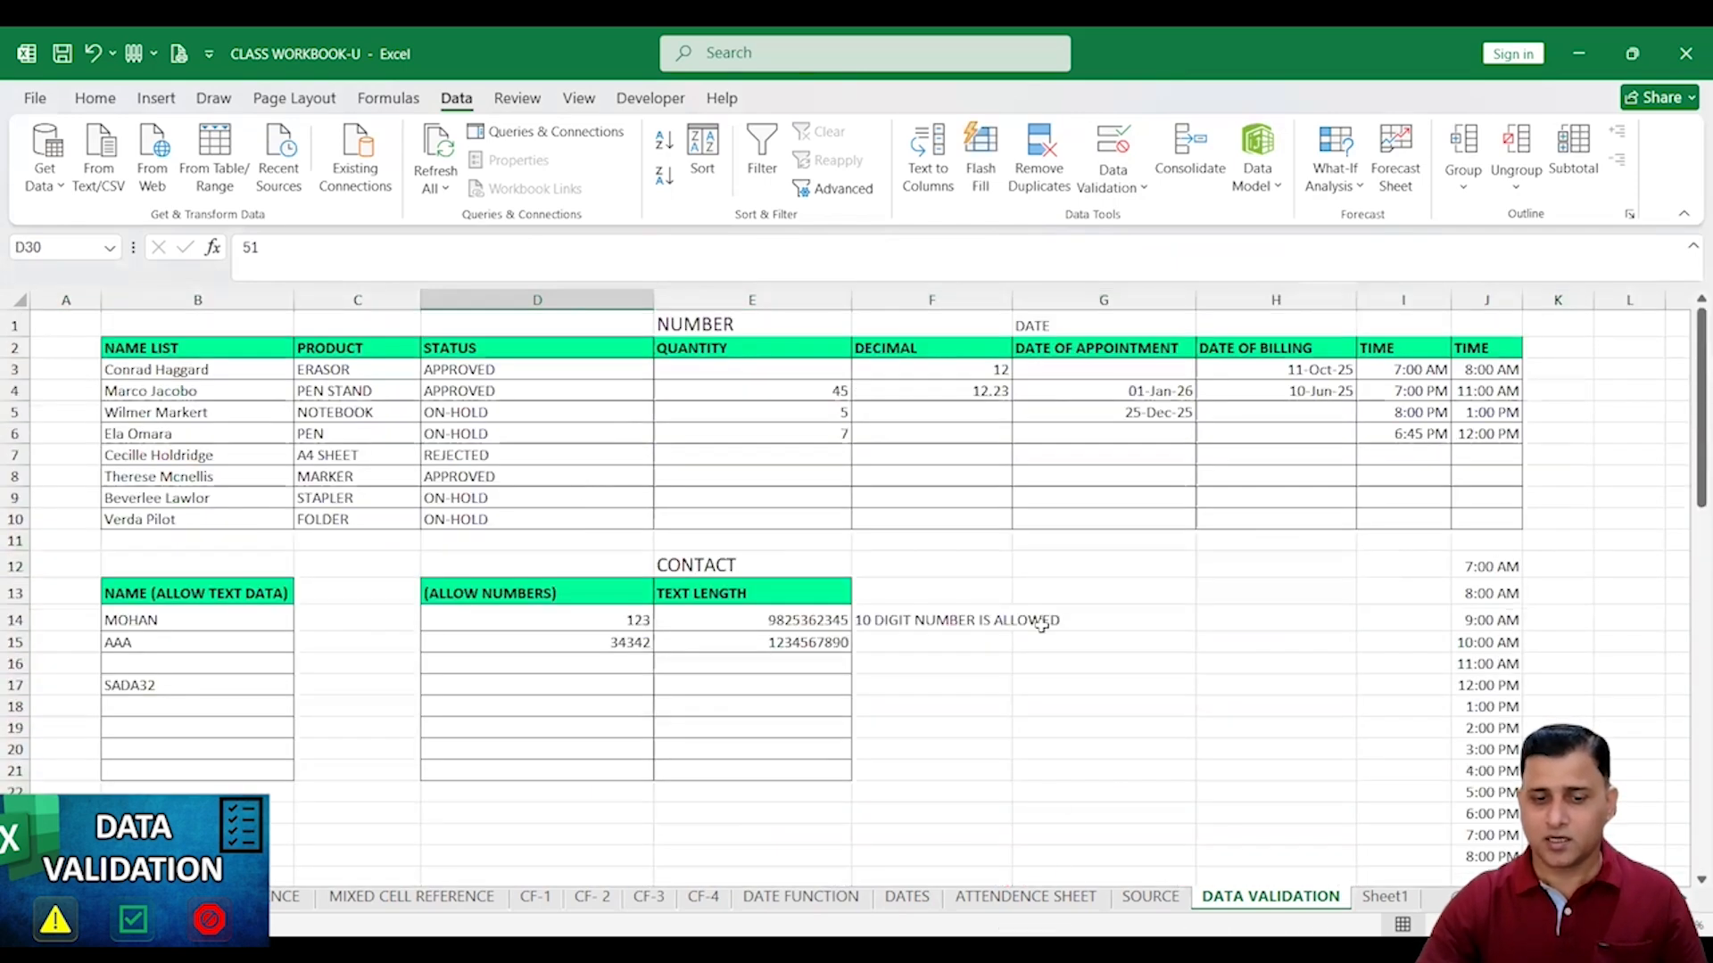